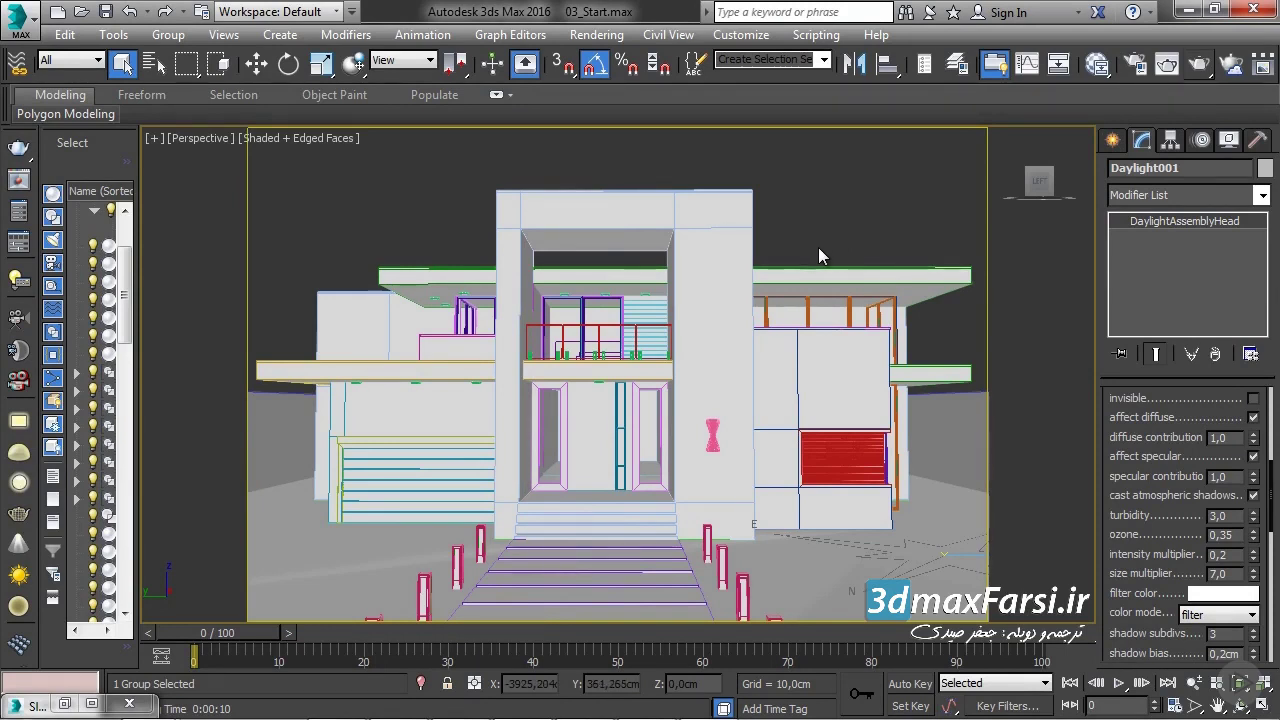
# - Add a VRayHDRI map node (Map #1) to the Slate editor view and show its parameters
pyautogui.click(1095, 66)
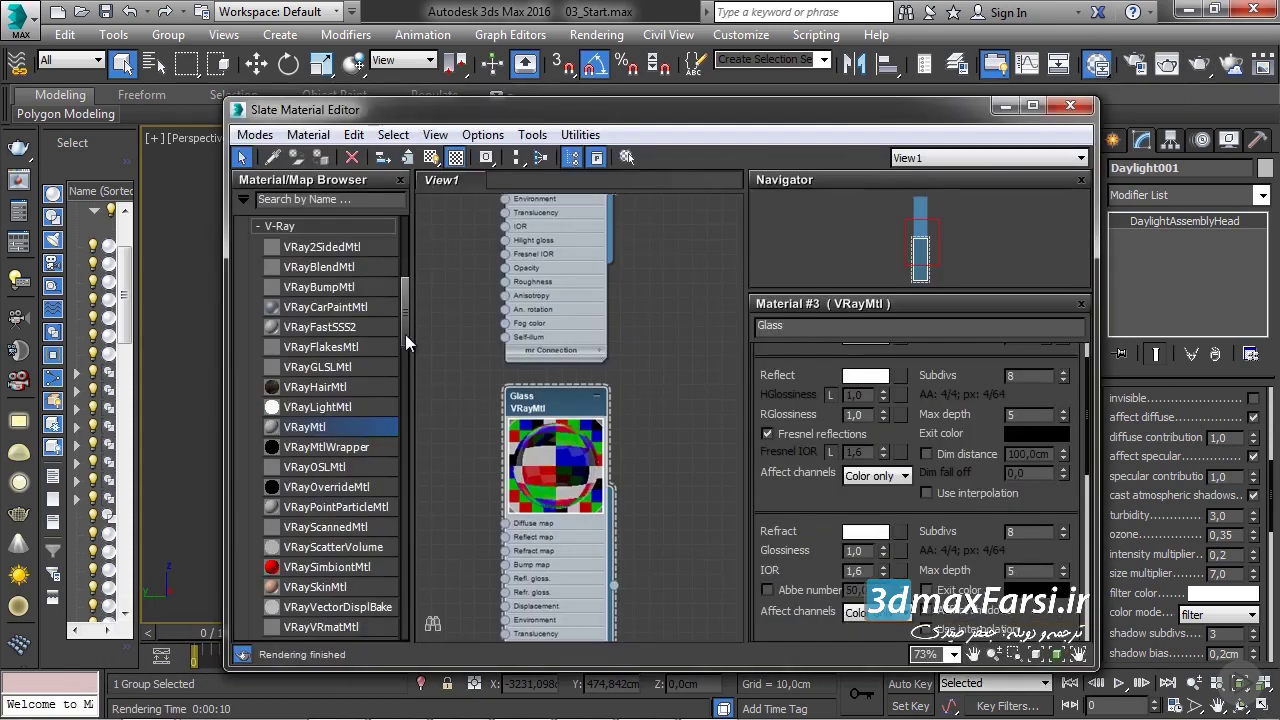
pyautogui.moveTo(404, 322); pyautogui.dragTo(418, 542)
pyautogui.moveTo(387, 429)
pyautogui.mouseDown(button='middle')
pyautogui.moveTo(475, 340)
pyautogui.moveTo(472, 252)
pyautogui.mouseUp(button='middle')
pyautogui.moveTo(312, 421)
pyautogui.mouseDown()
pyautogui.moveTo(526, 457)
pyautogui.moveTo(511, 454)
pyautogui.moveTo(545, 431)
pyautogui.mouseUp()
pyautogui.doubleClick(511, 454)
pyautogui.doubleClick(545, 431)
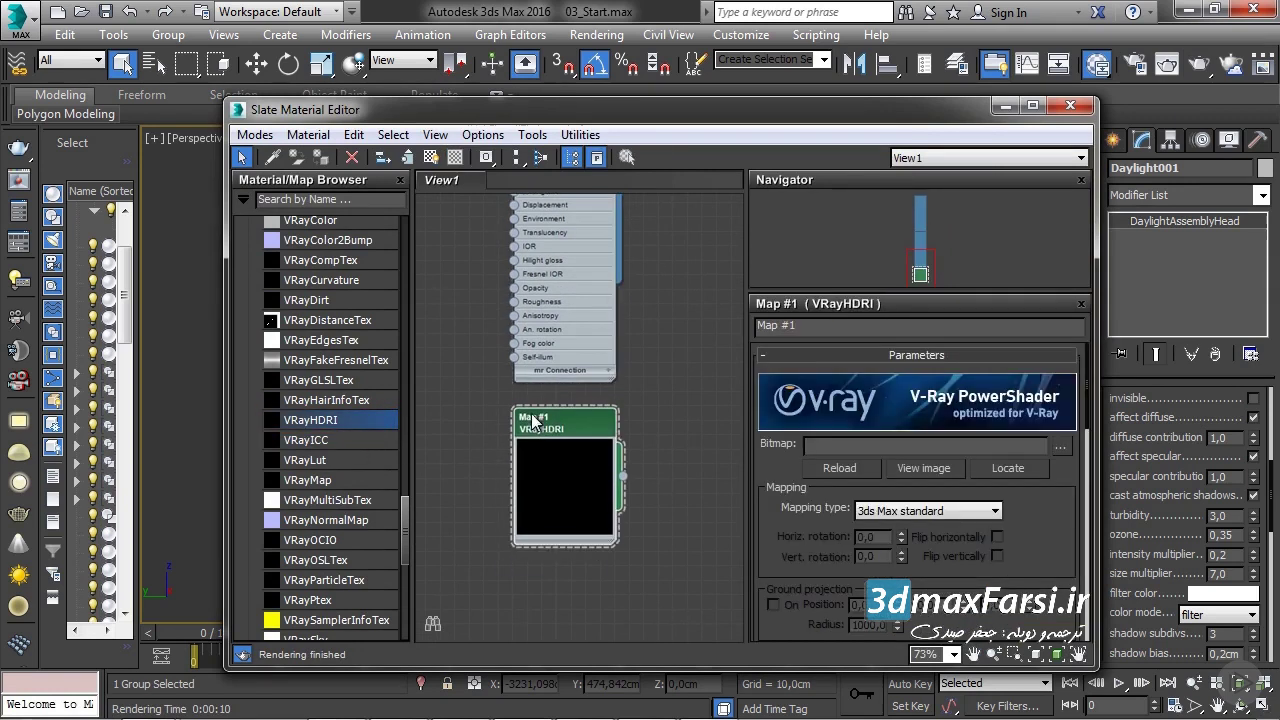
# - Load 252-free-hdri-skies-com from the HDRIs folder into the VRayHDRI bitmap slot
pyautogui.click(1059, 445)
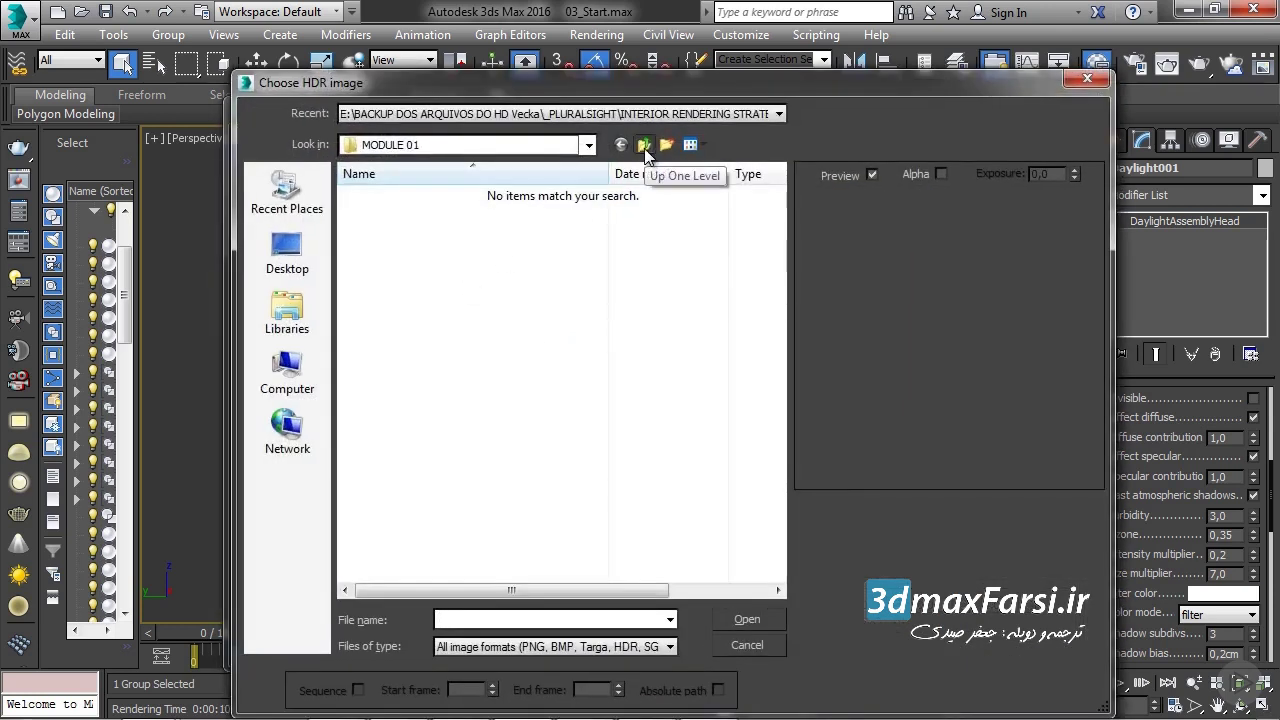
pyautogui.click(644, 148)
pyautogui.click(410, 262)
pyautogui.click(421, 404)
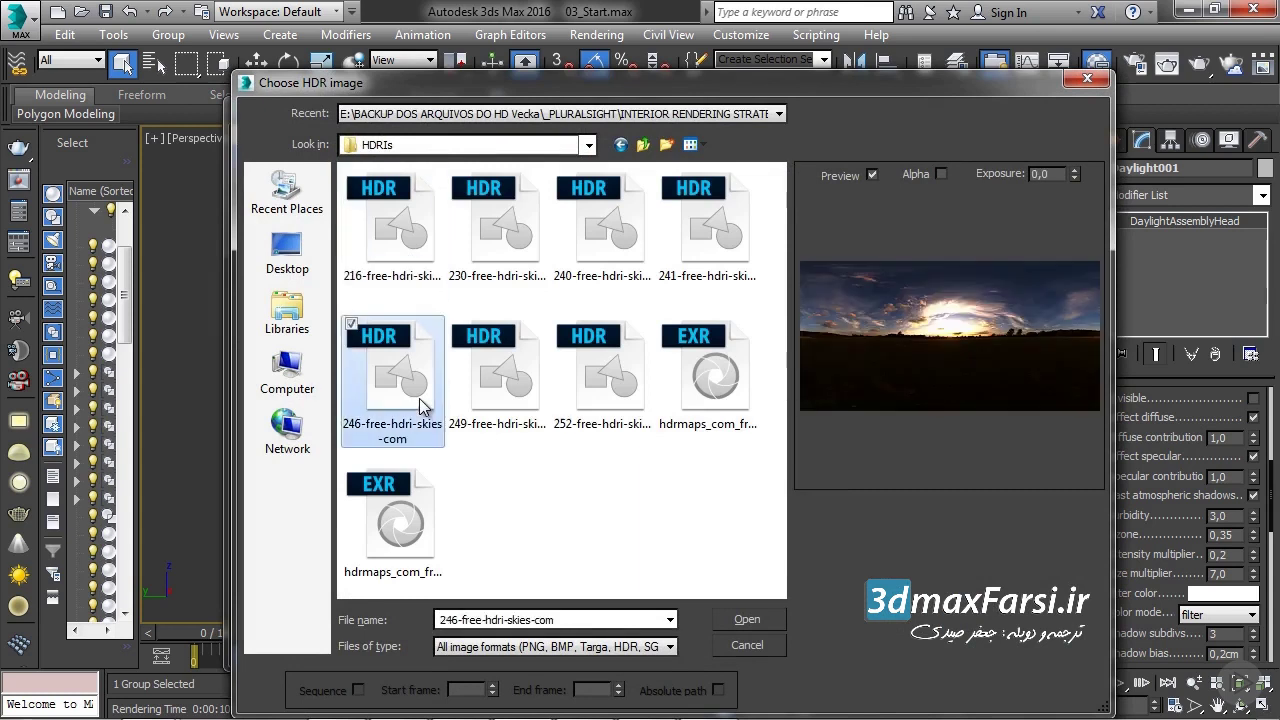
pyautogui.moveTo(496, 375)
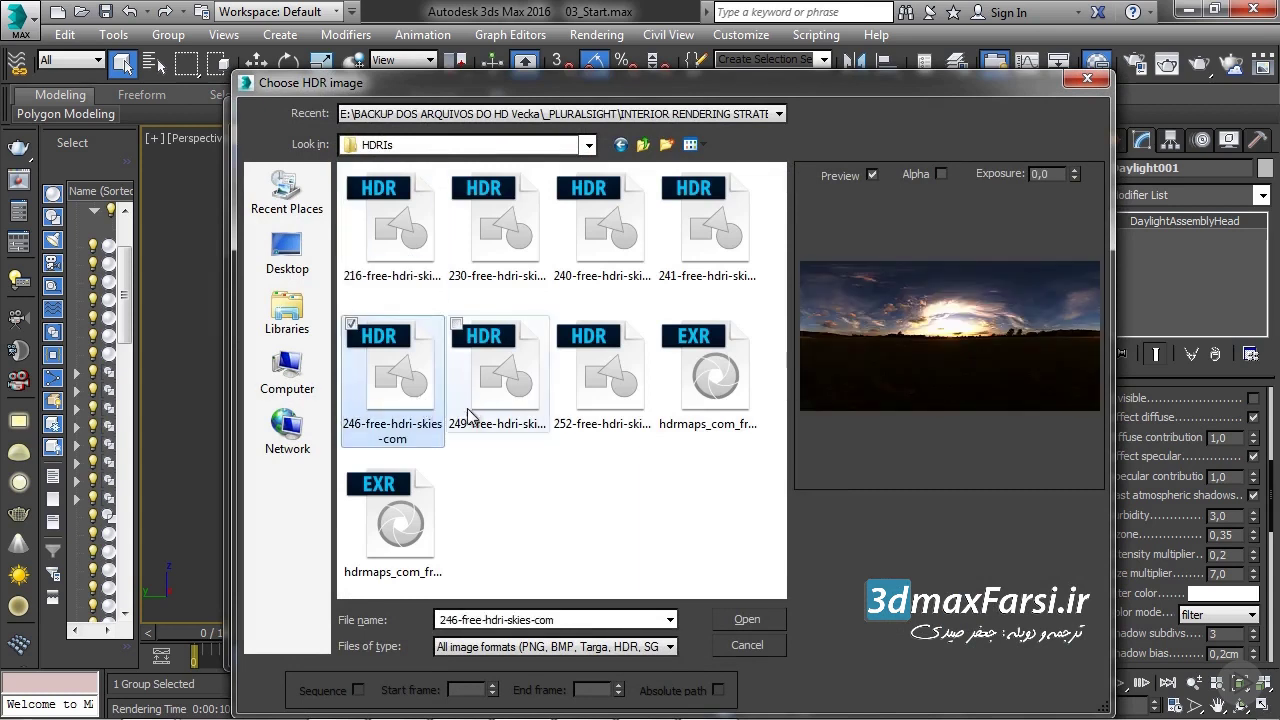
pyautogui.click(479, 406)
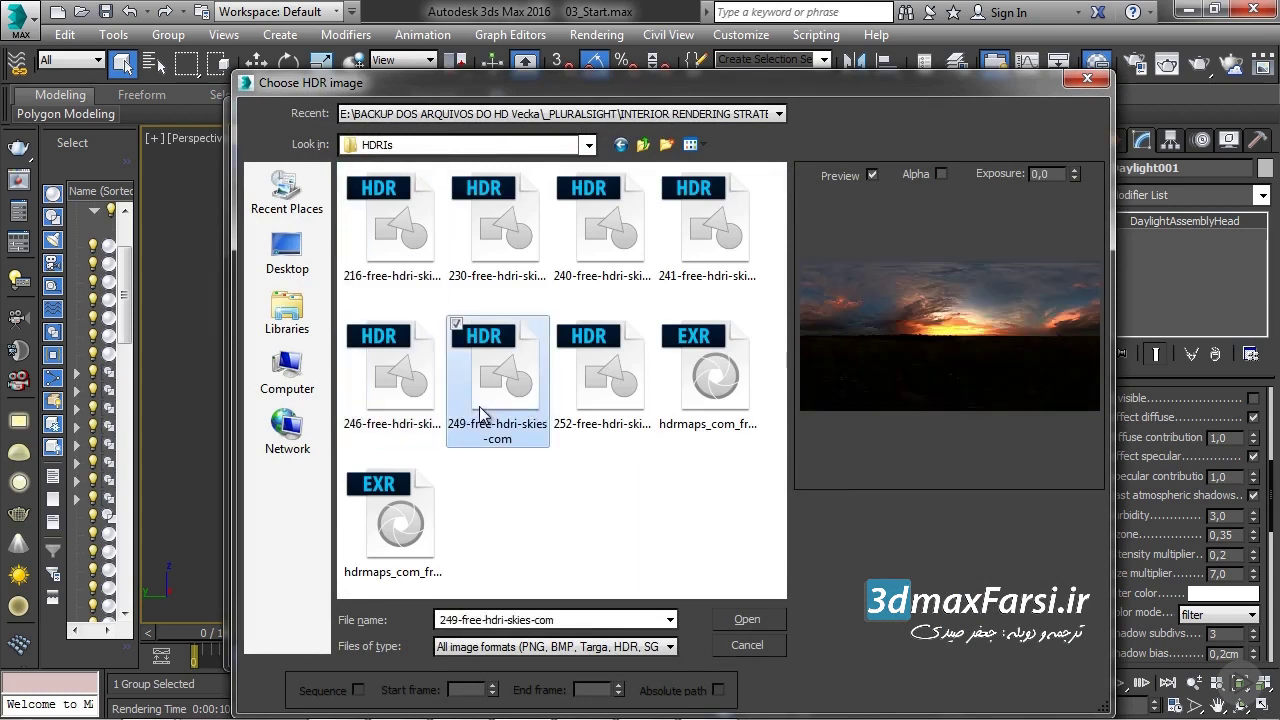
pyautogui.click(409, 390)
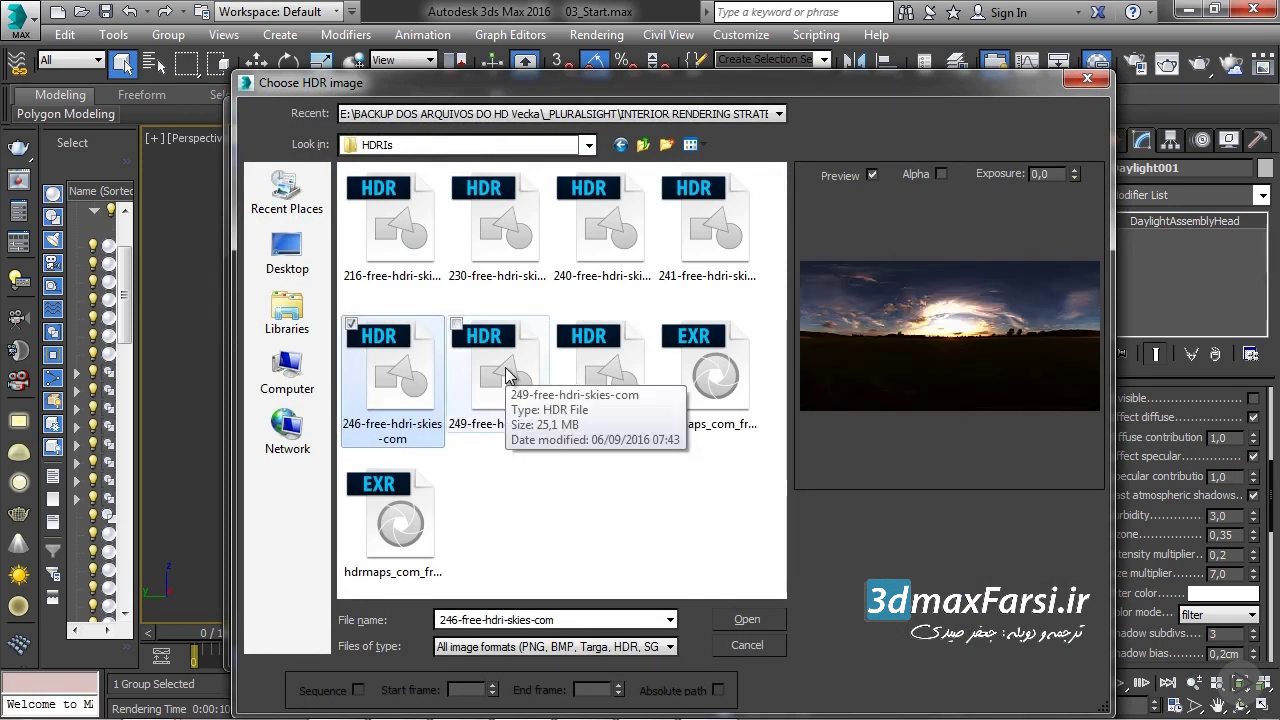
pyautogui.click(580, 372)
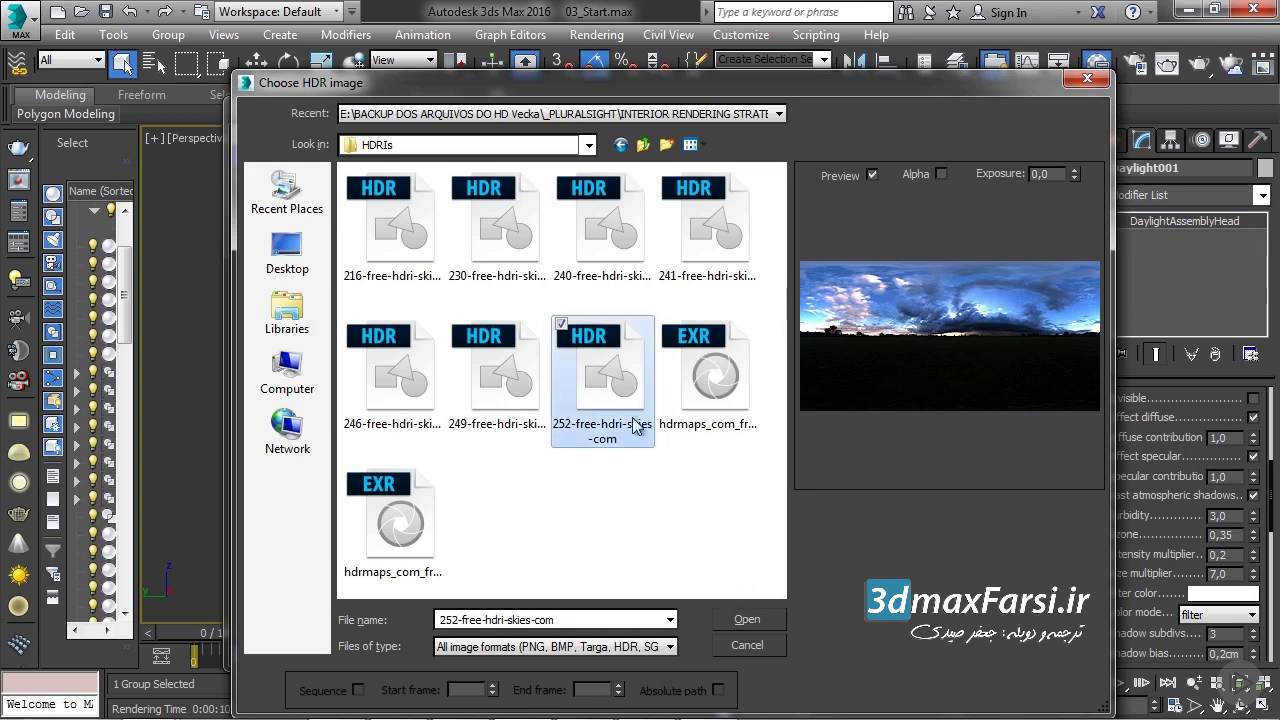
pyautogui.click(744, 618)
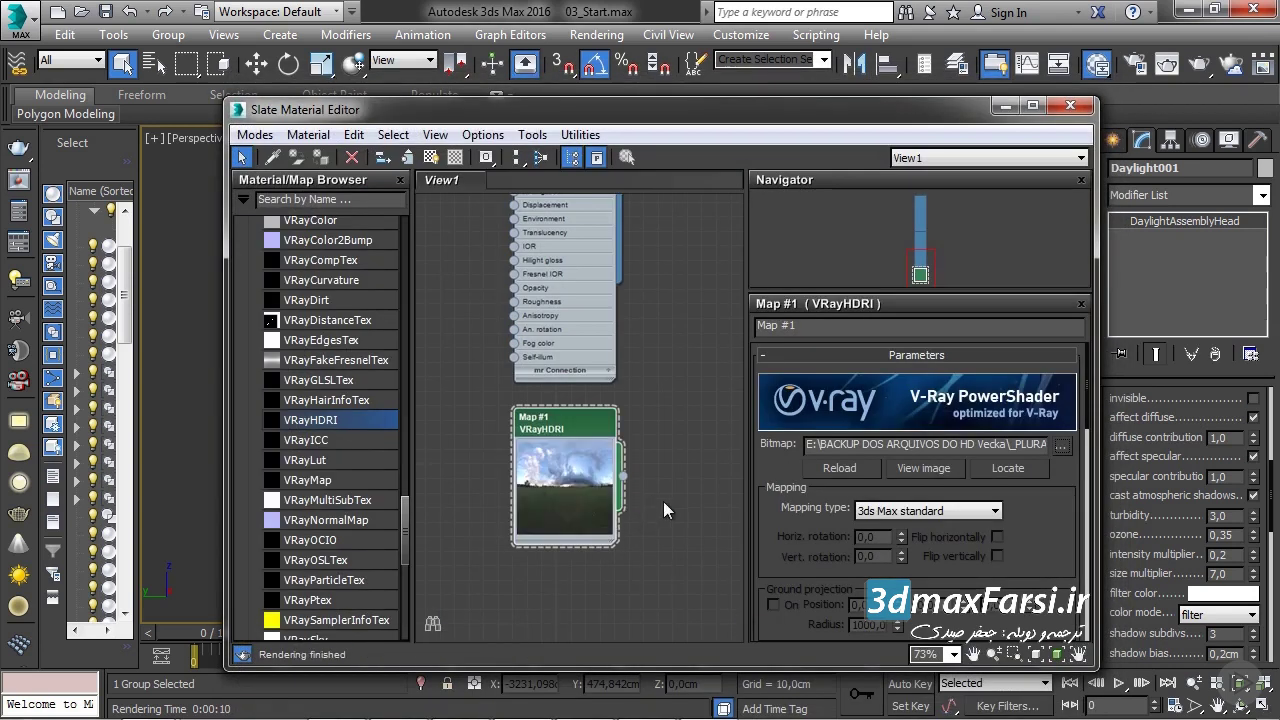
# - Set Map #1's VRayHDRI mapping type to Spherical
pyautogui.click(868, 512)
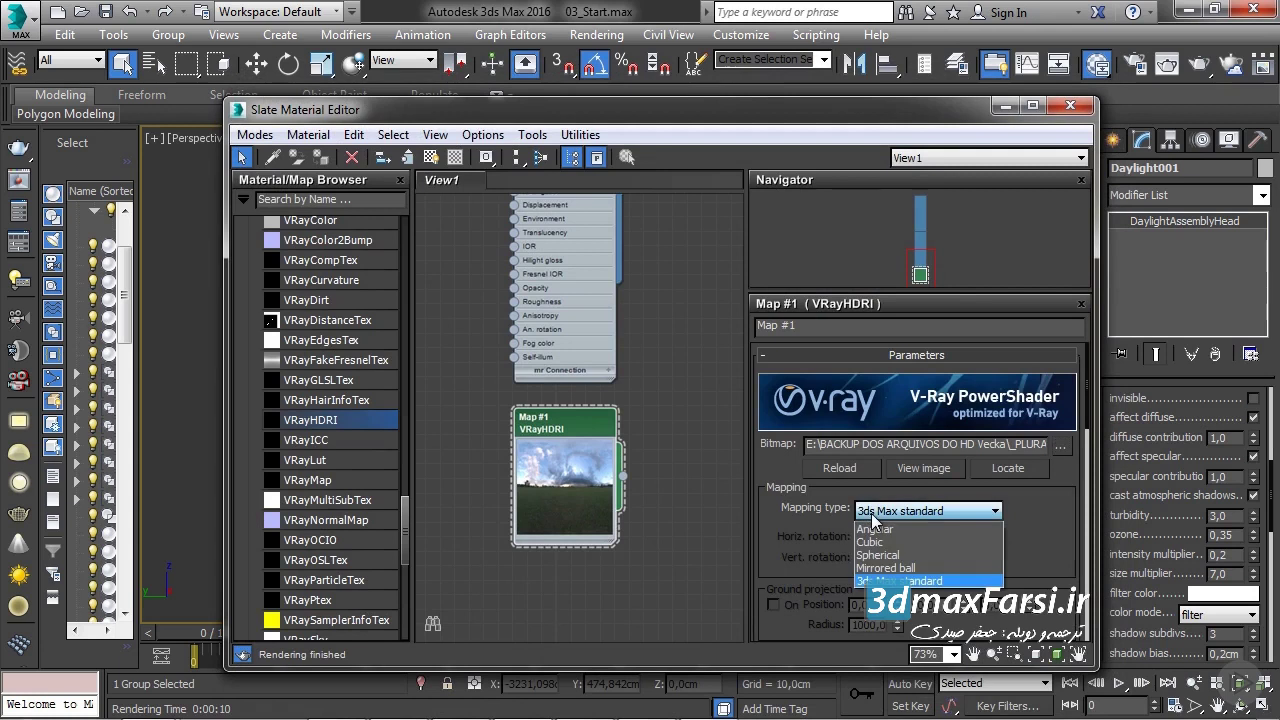
pyautogui.click(870, 556)
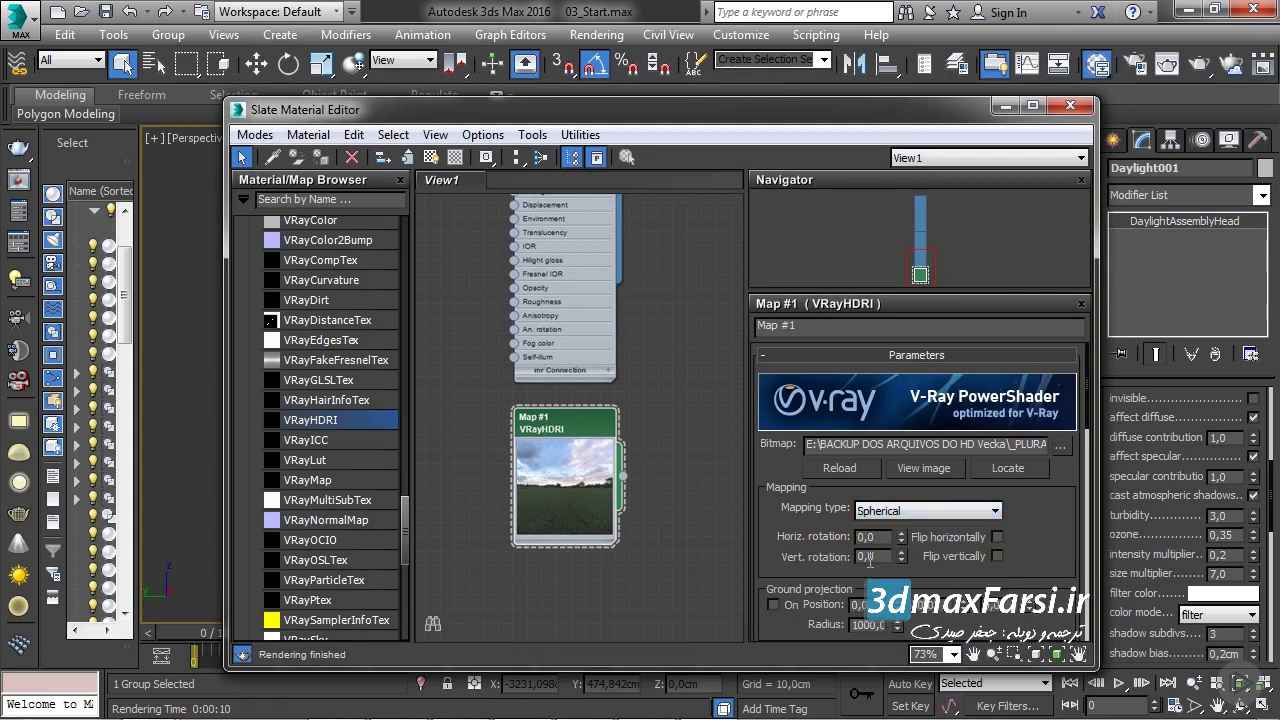
pyautogui.moveTo(805, 574); pyautogui.dragTo(808, 416)
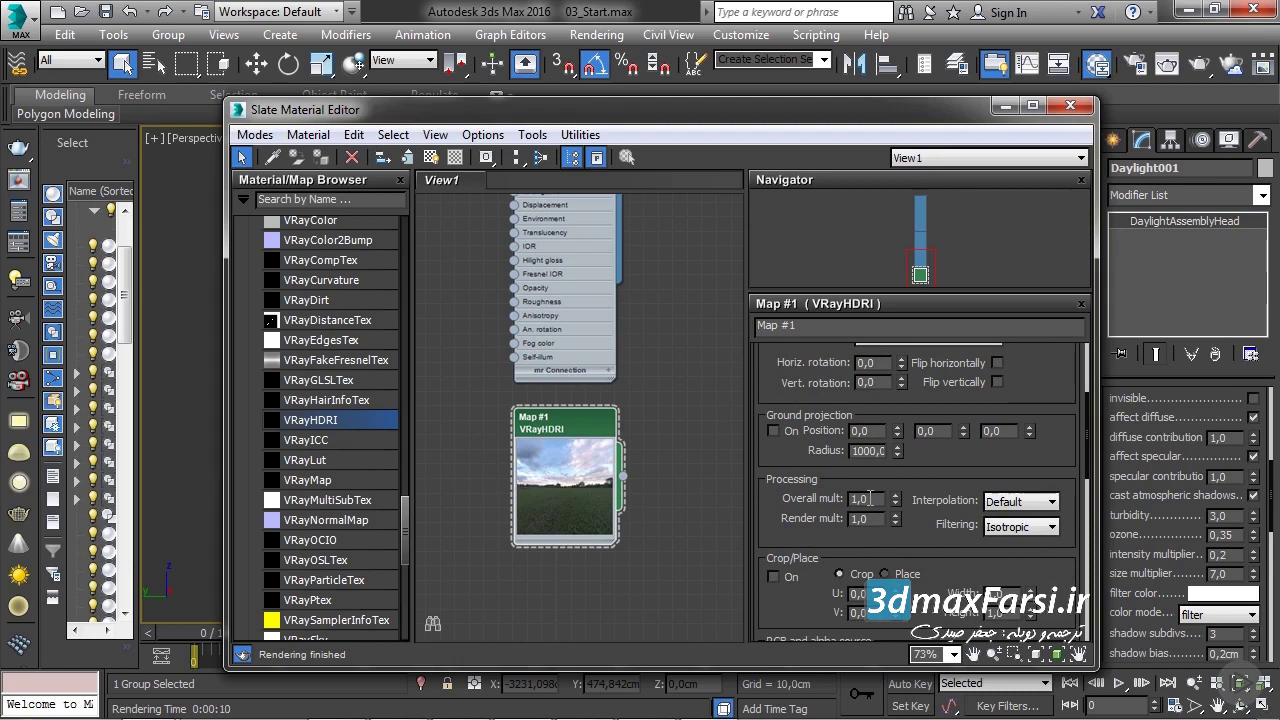
pyautogui.moveTo(632, 116); pyautogui.dragTo(588, 110)
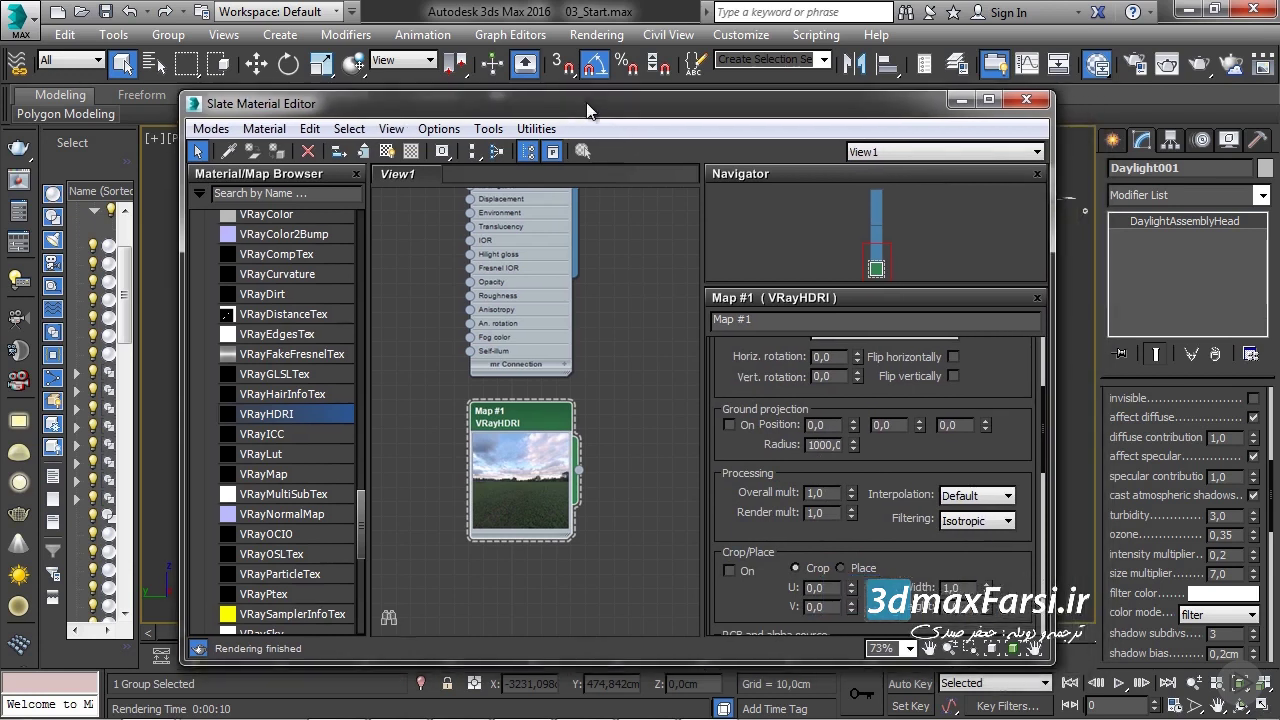
# - Instance Map #1 into the Environment Map slot, replacing DefaultVRaySky, then close both windows
pyautogui.click(594, 34)
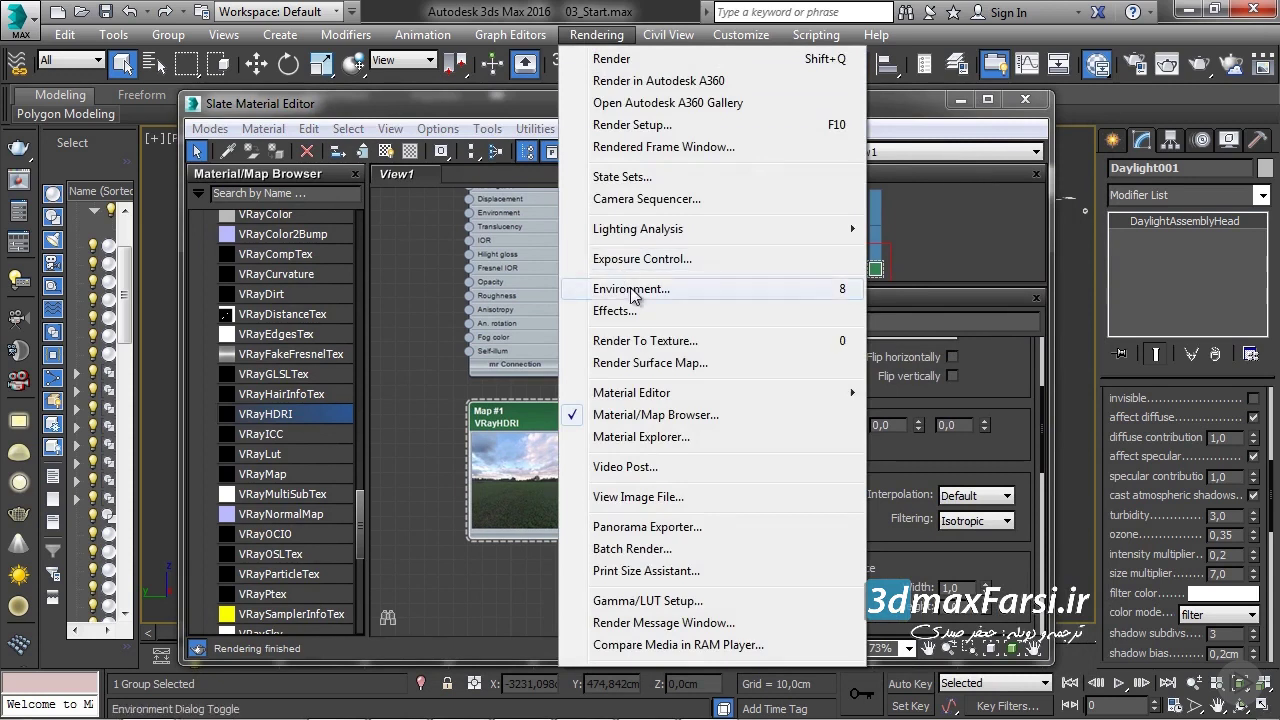
pyautogui.click(631, 289)
pyautogui.moveTo(494, 59)
pyautogui.mouseDown()
pyautogui.moveTo(799, 105)
pyautogui.moveTo(1069, 130)
pyautogui.moveTo(1080, 117)
pyautogui.mouseUp()
pyautogui.moveTo(609, 107); pyautogui.dragTo(481, 90)
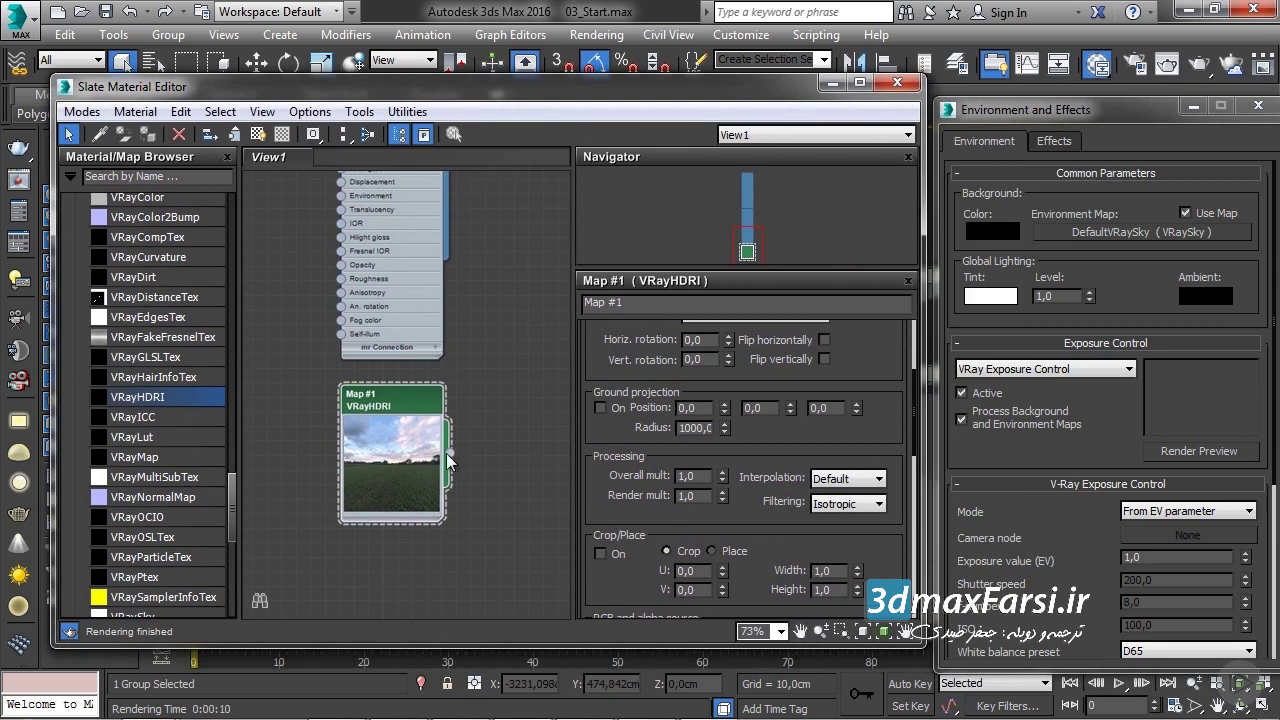
pyautogui.moveTo(447, 460)
pyautogui.mouseDown()
pyautogui.moveTo(818, 470)
pyautogui.moveTo(1047, 305)
pyautogui.moveTo(1101, 237)
pyautogui.mouseUp()
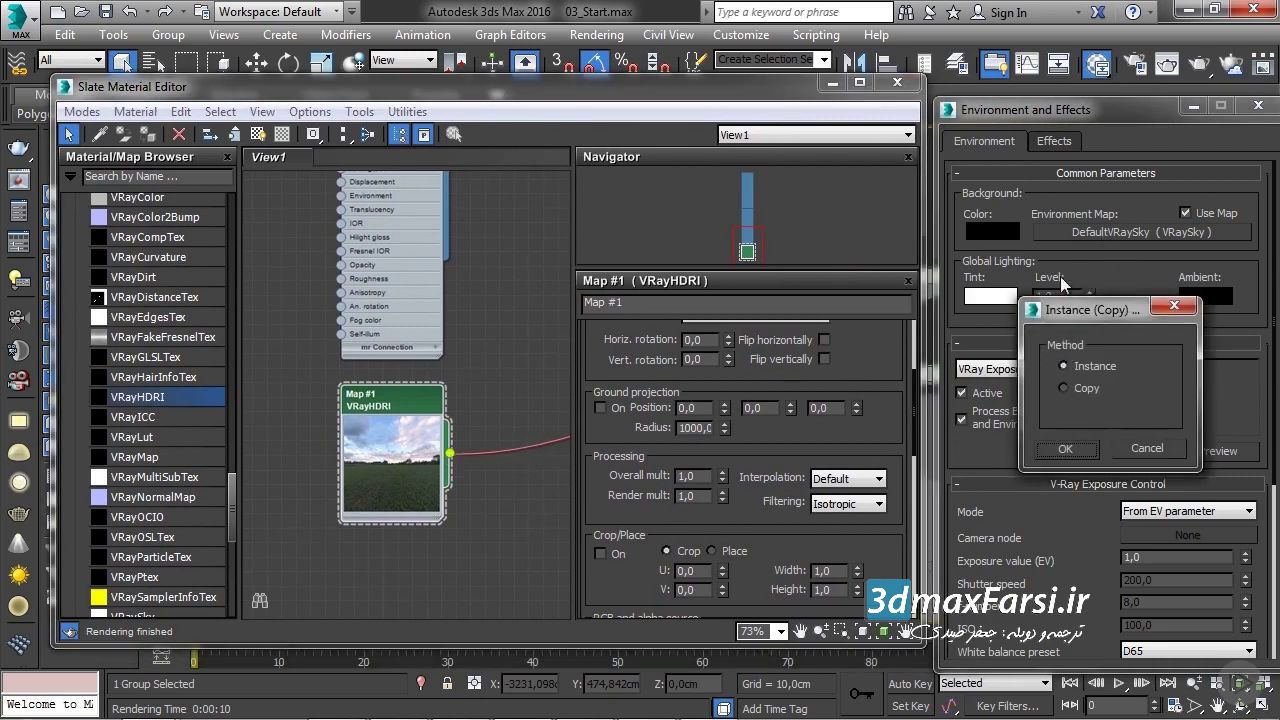
pyautogui.click(1063, 450)
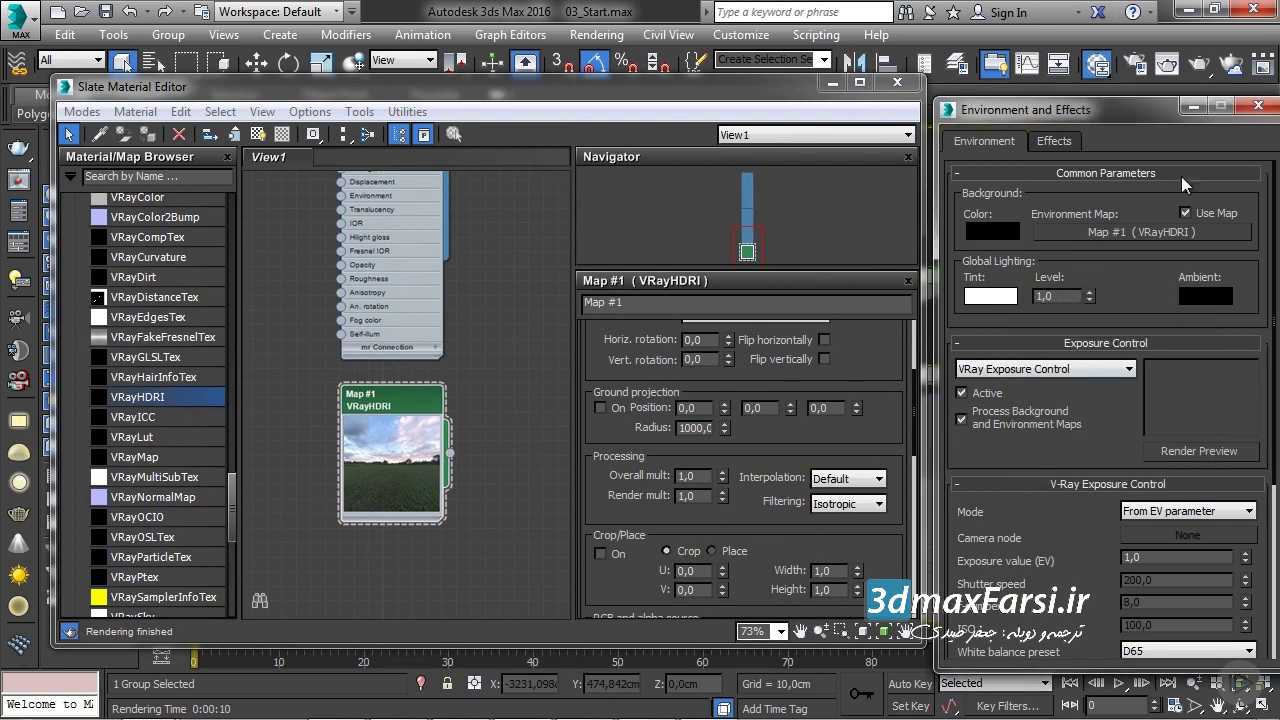
pyautogui.click(1257, 107)
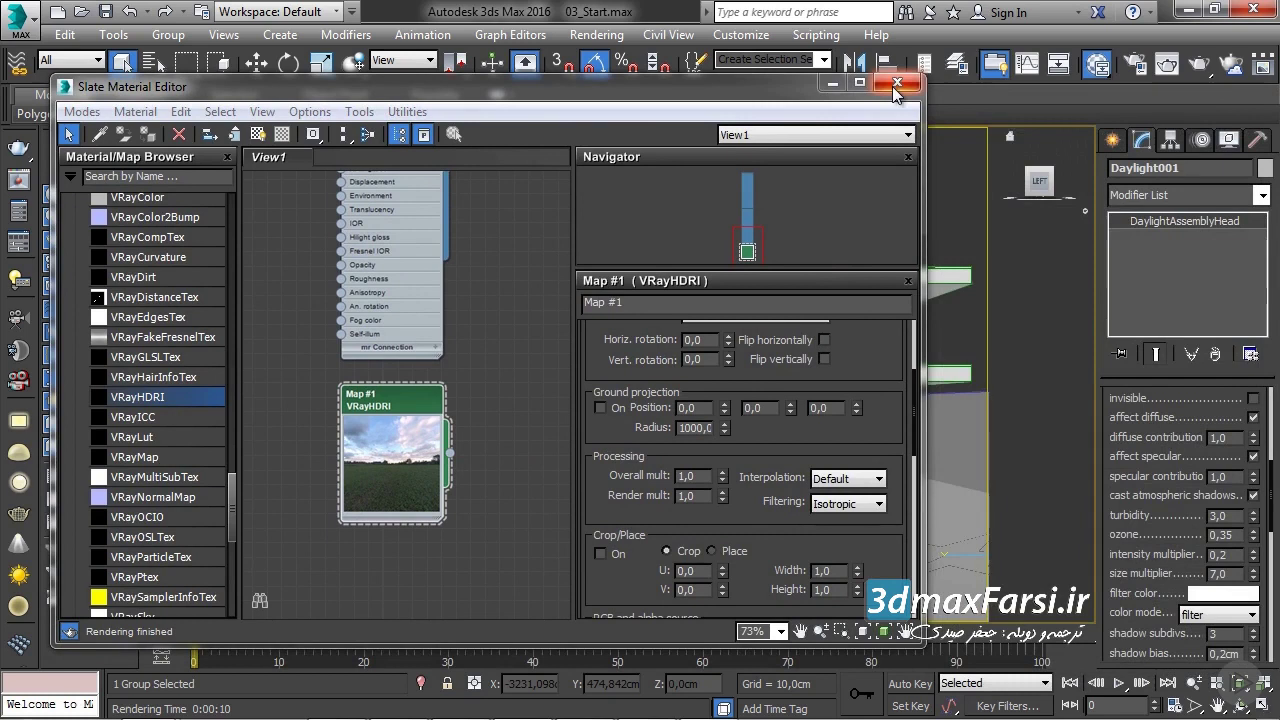
pyautogui.click(897, 82)
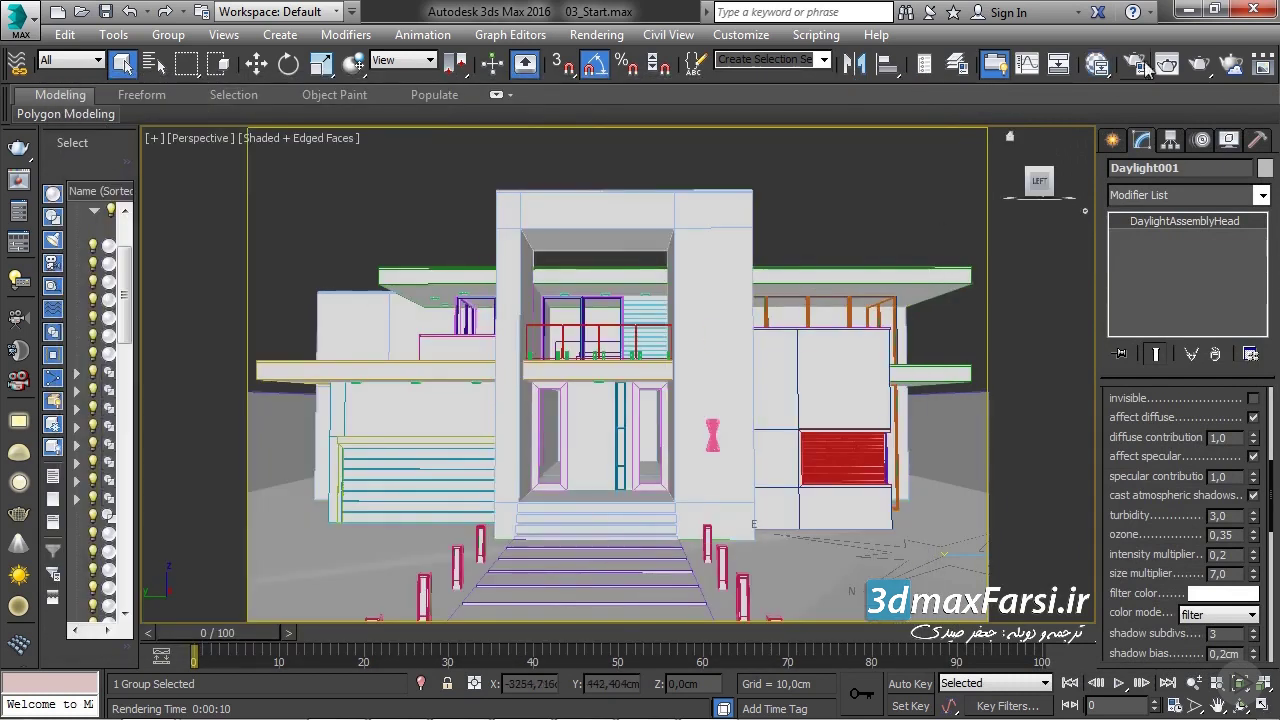
pyautogui.click(1199, 64)
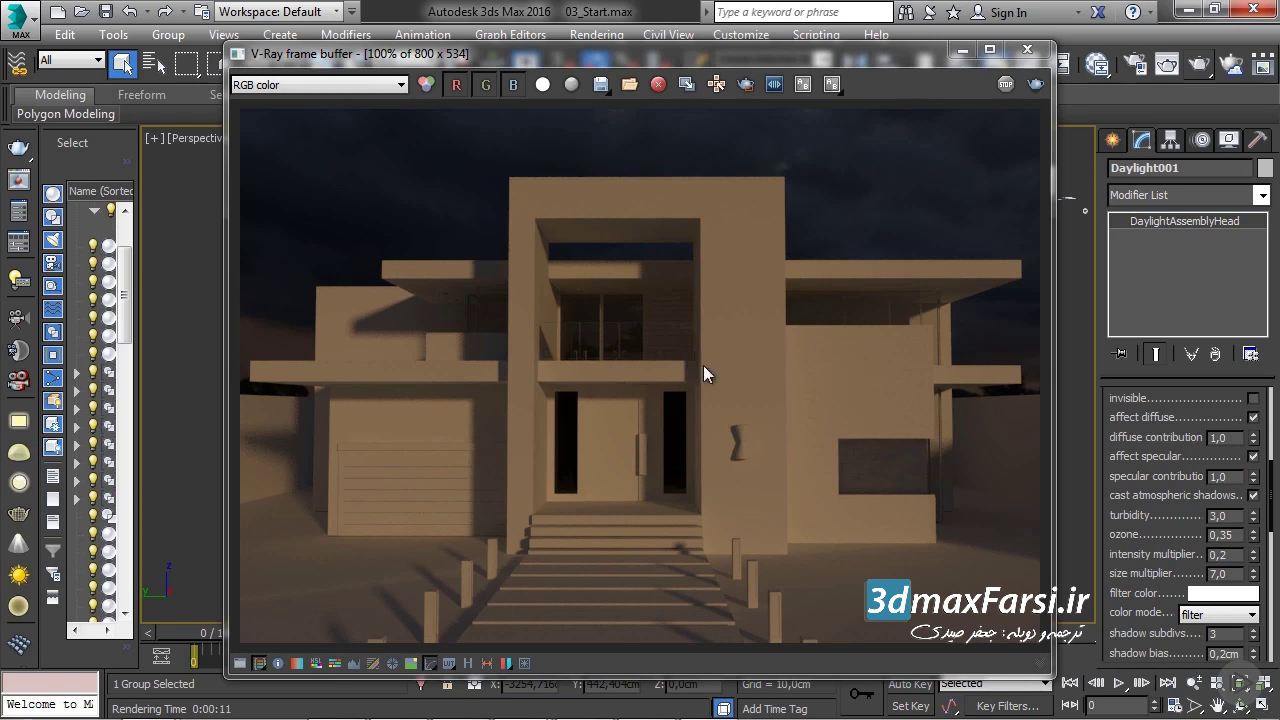
pyautogui.click(1027, 49)
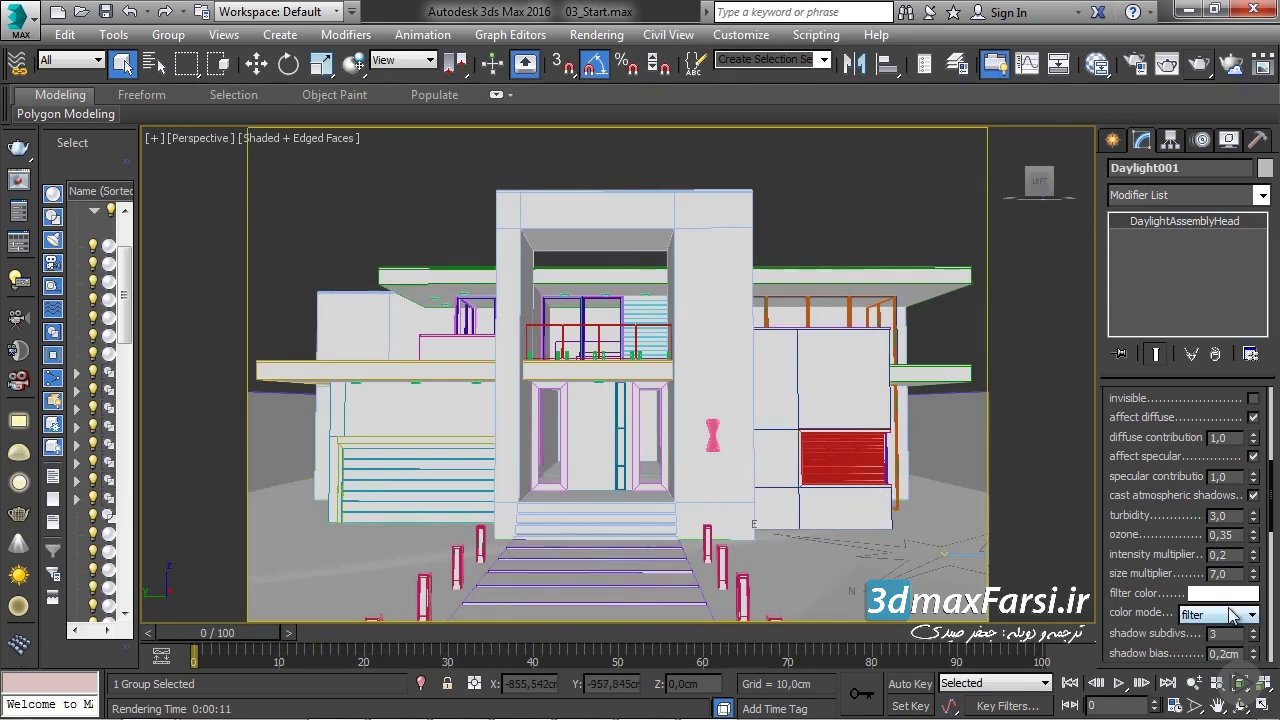
# - Set Daylight001's filter colour to light cyan: Hue 131, Sat 79 (RGB 173, 244, 250)
pyautogui.moveTo(1274, 477); pyautogui.dragTo(1274, 493)
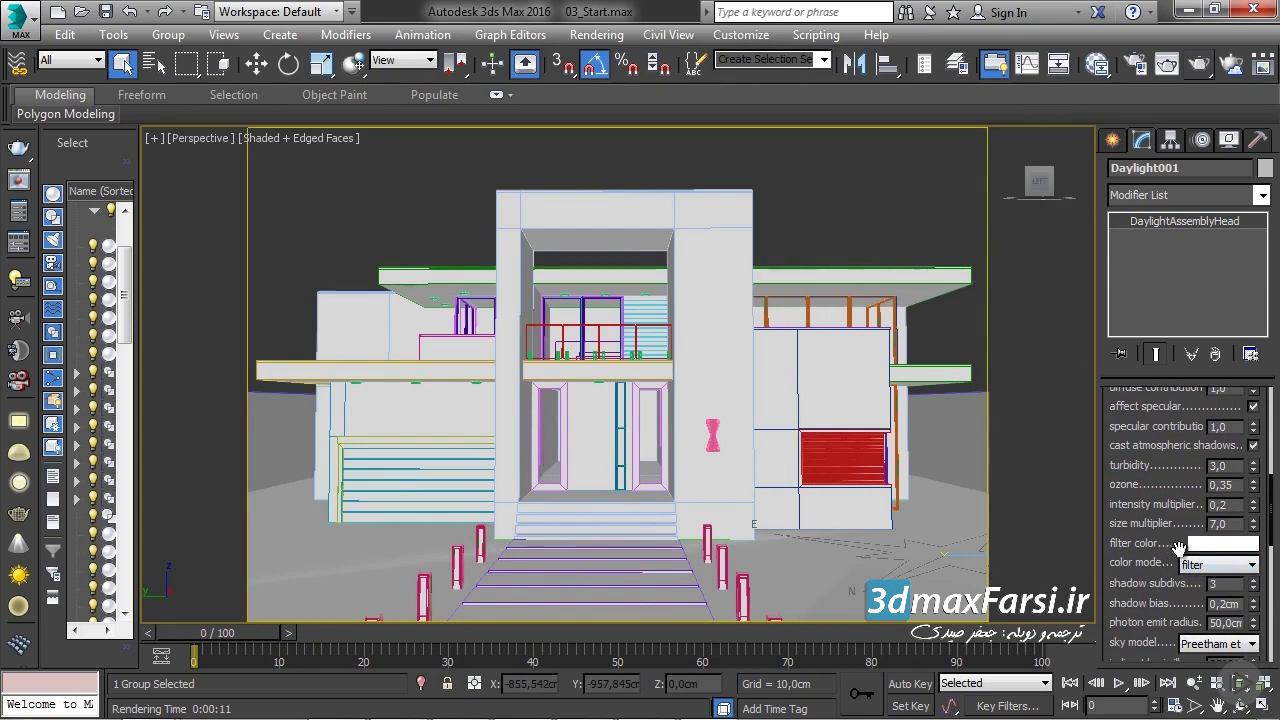
pyautogui.click(1207, 545)
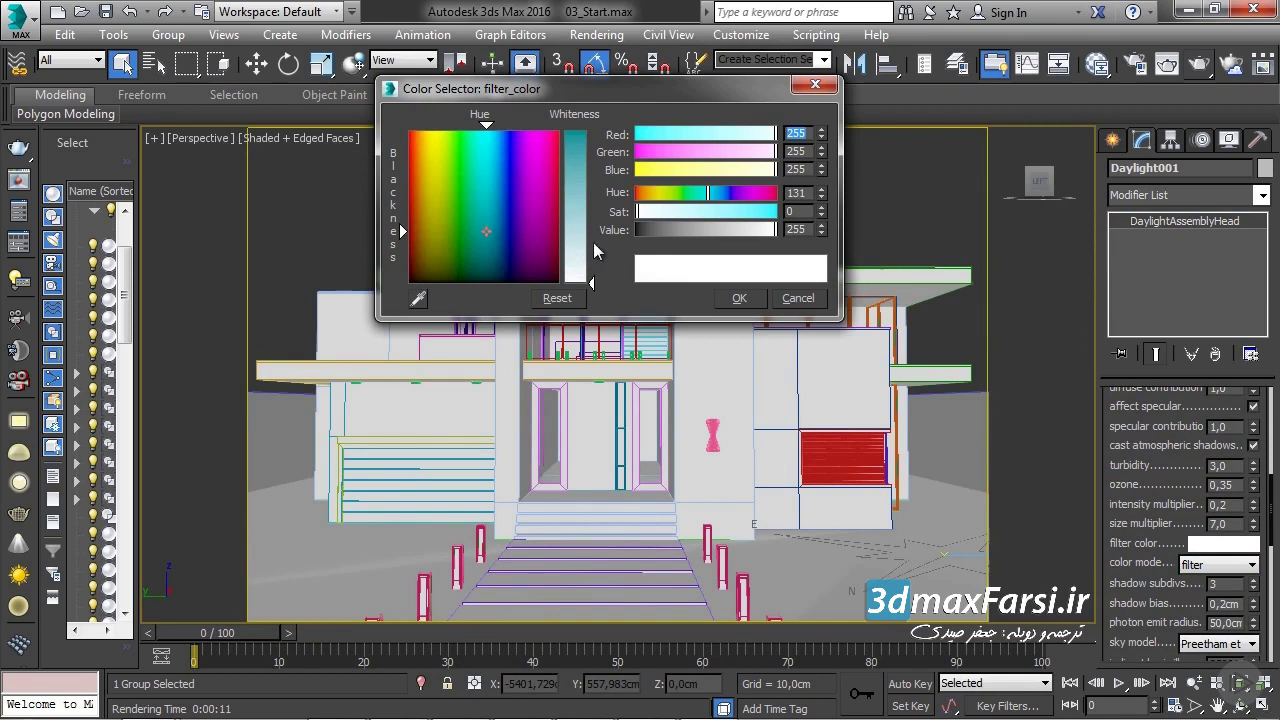
pyautogui.click(478, 141)
pyautogui.moveTo(478, 141); pyautogui.dragTo(486, 141)
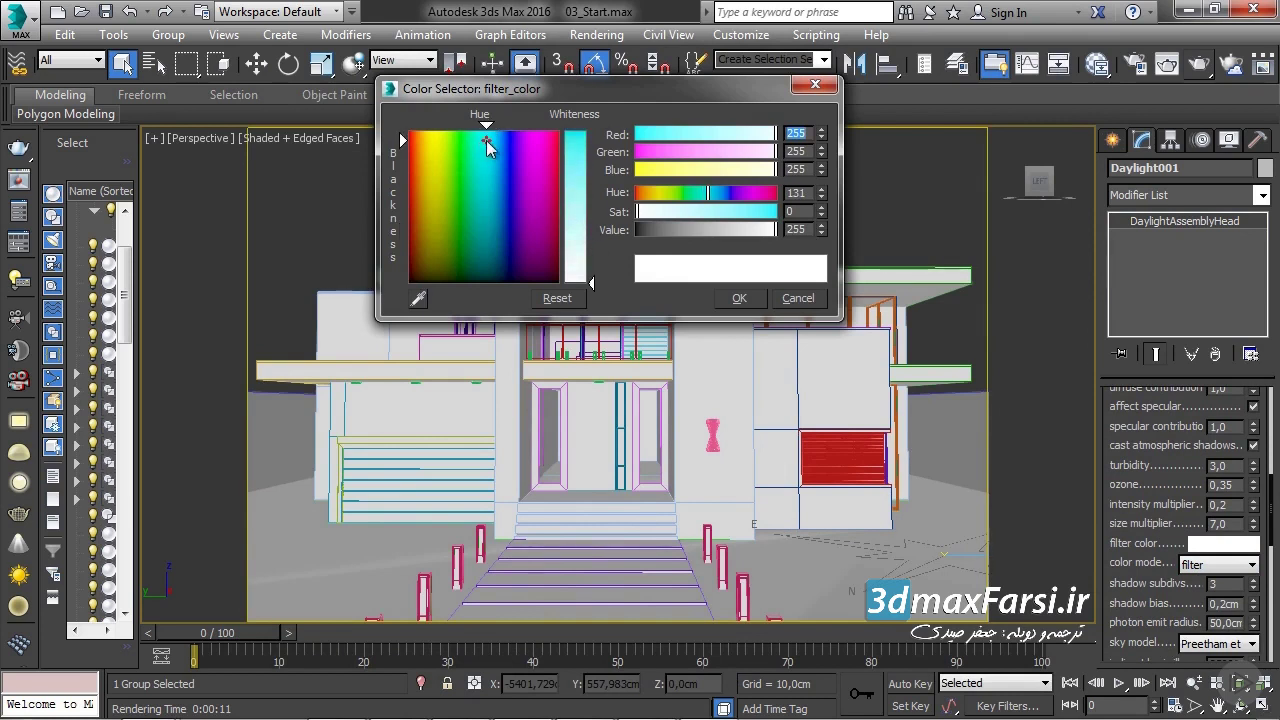
pyautogui.moveTo(591, 280); pyautogui.dragTo(593, 234)
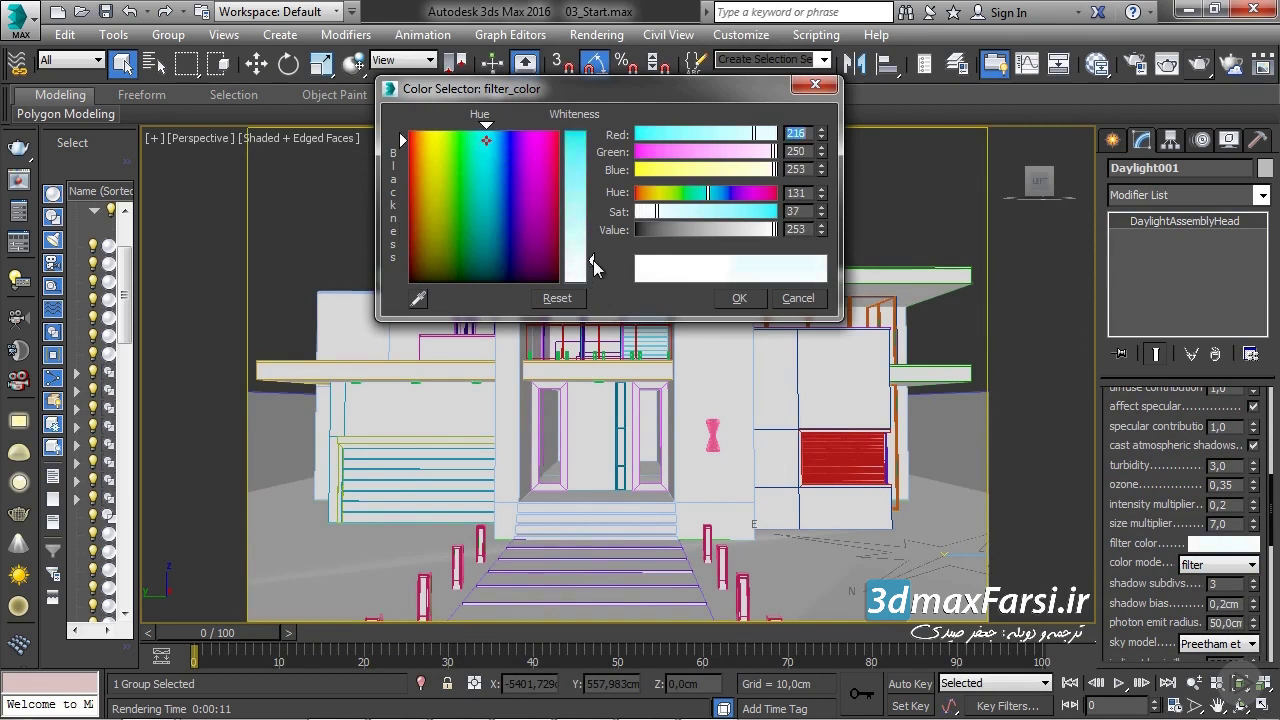
pyautogui.click(739, 298)
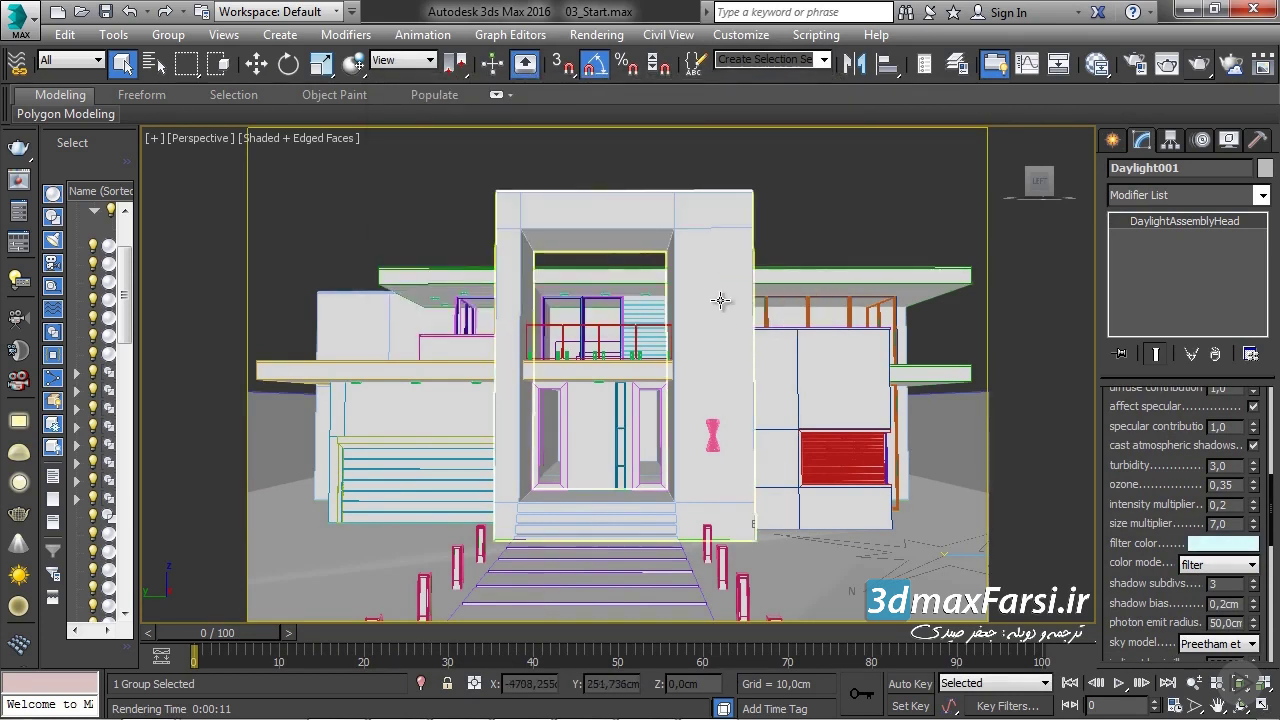
# - Set the HDRI sky's horizontal rotation to 37 and close the Slate Material Editor
pyautogui.click(1108, 68)
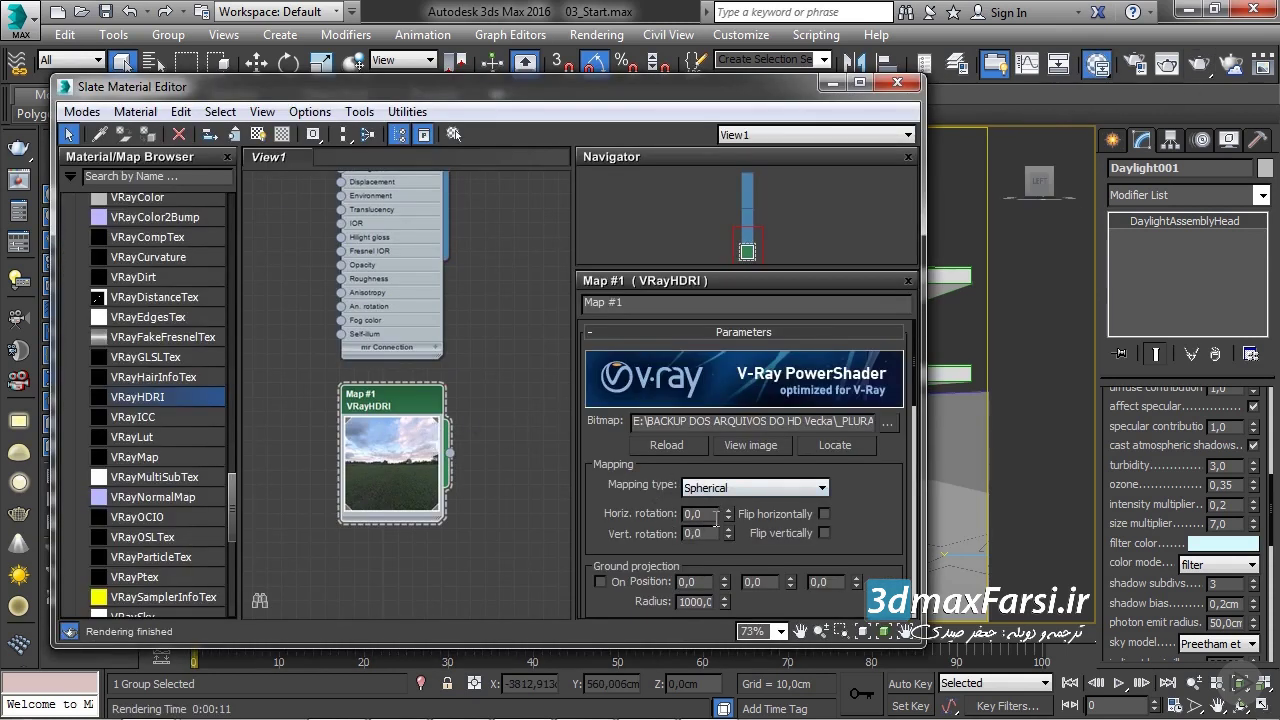
pyautogui.moveTo(727, 513); pyautogui.dragTo(731, 509)
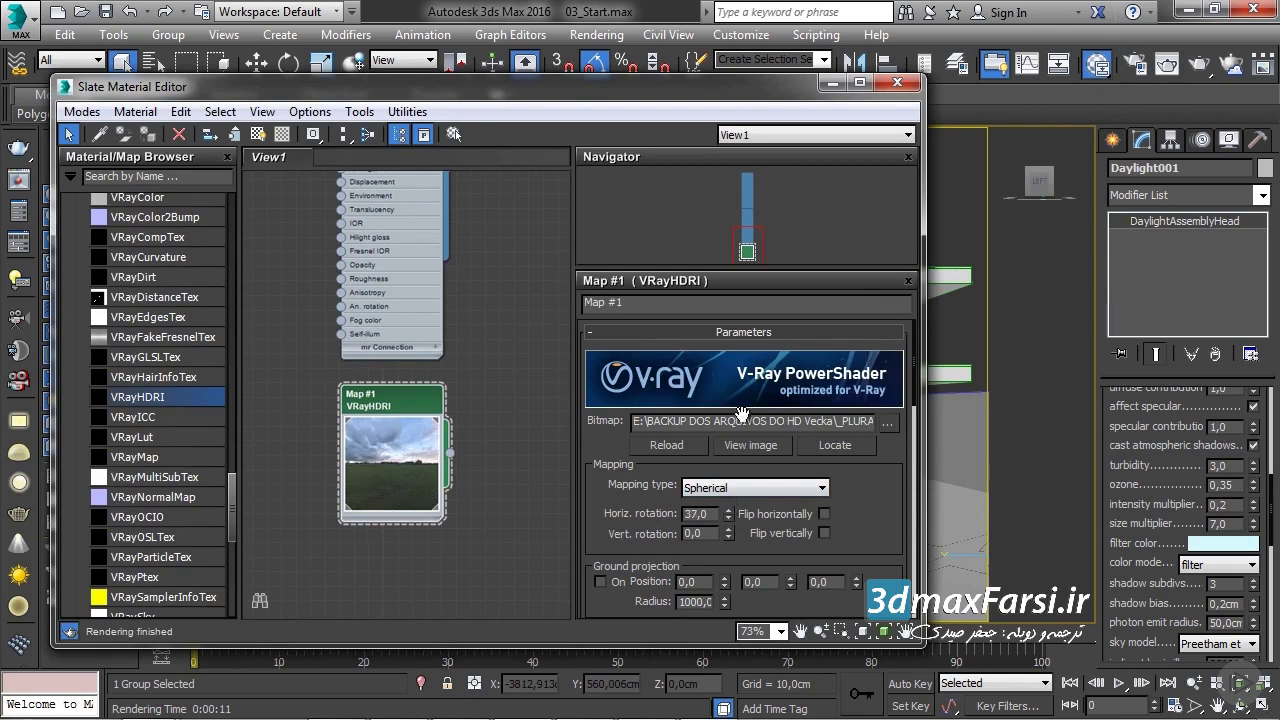
pyautogui.click(897, 82)
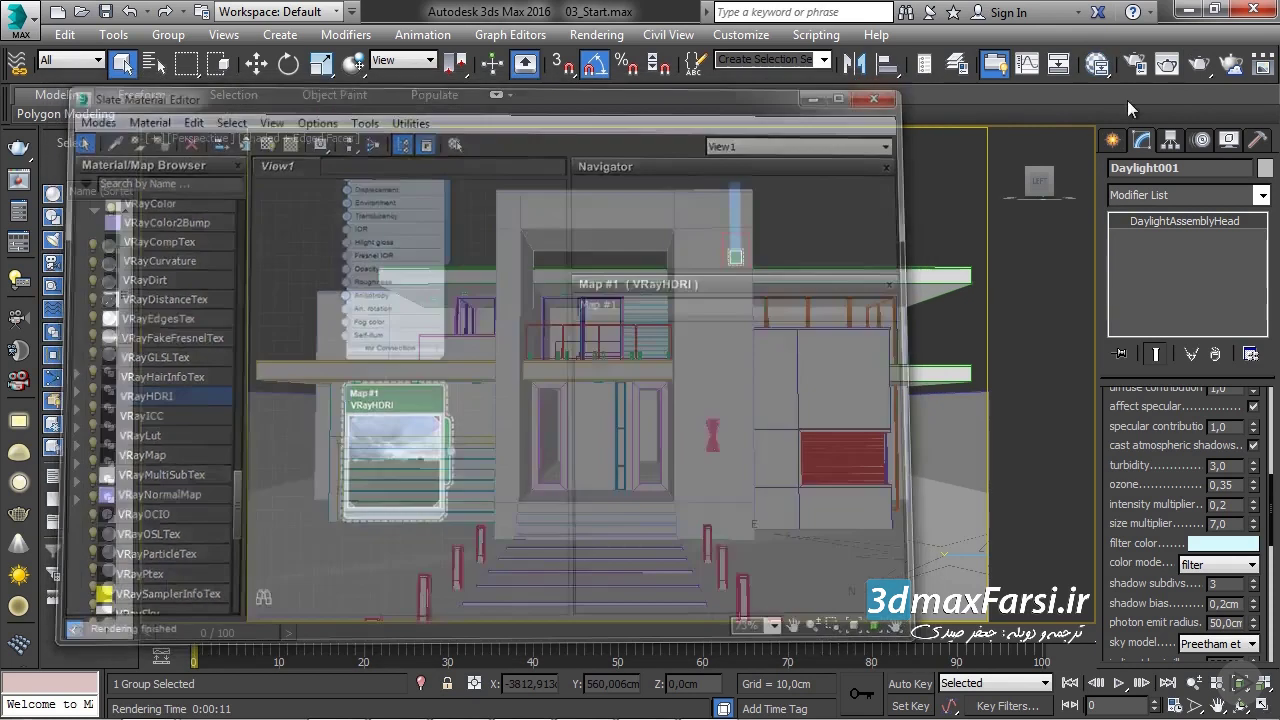
# - Run a test render, close the frame buffer, and bring up the Daylight filter colour picker
pyautogui.click(1199, 70)
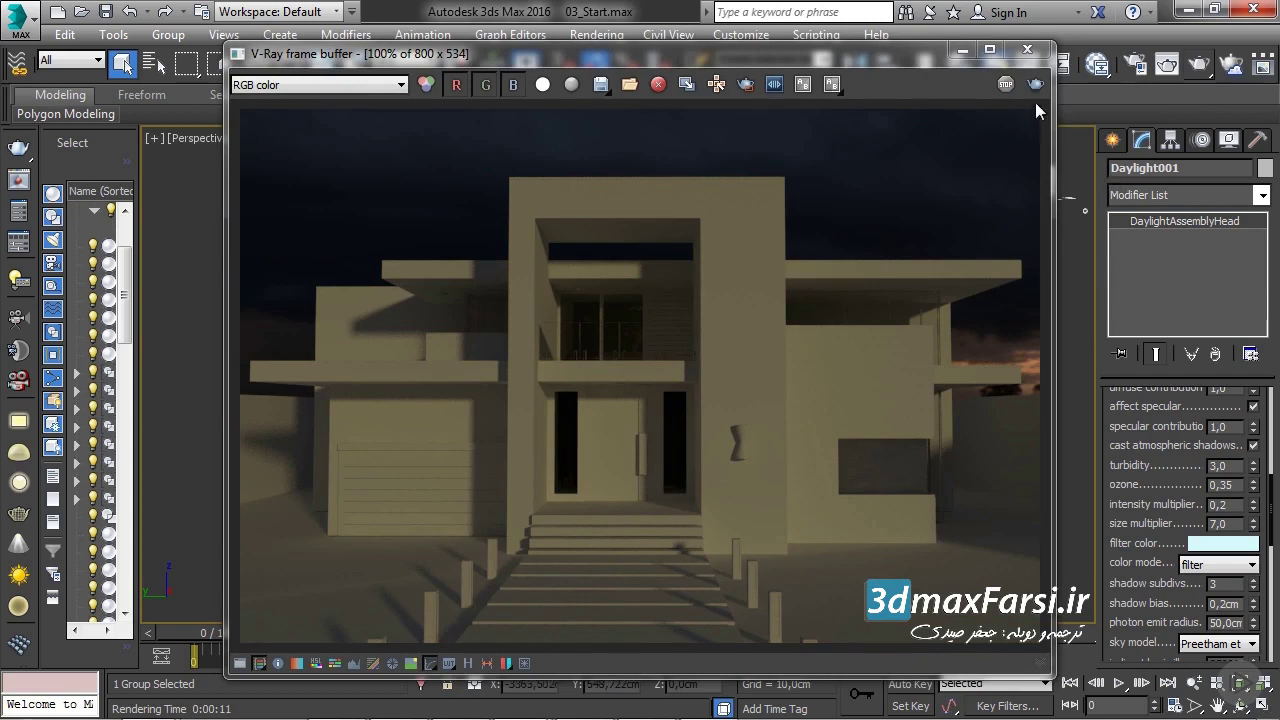
pyautogui.click(1024, 51)
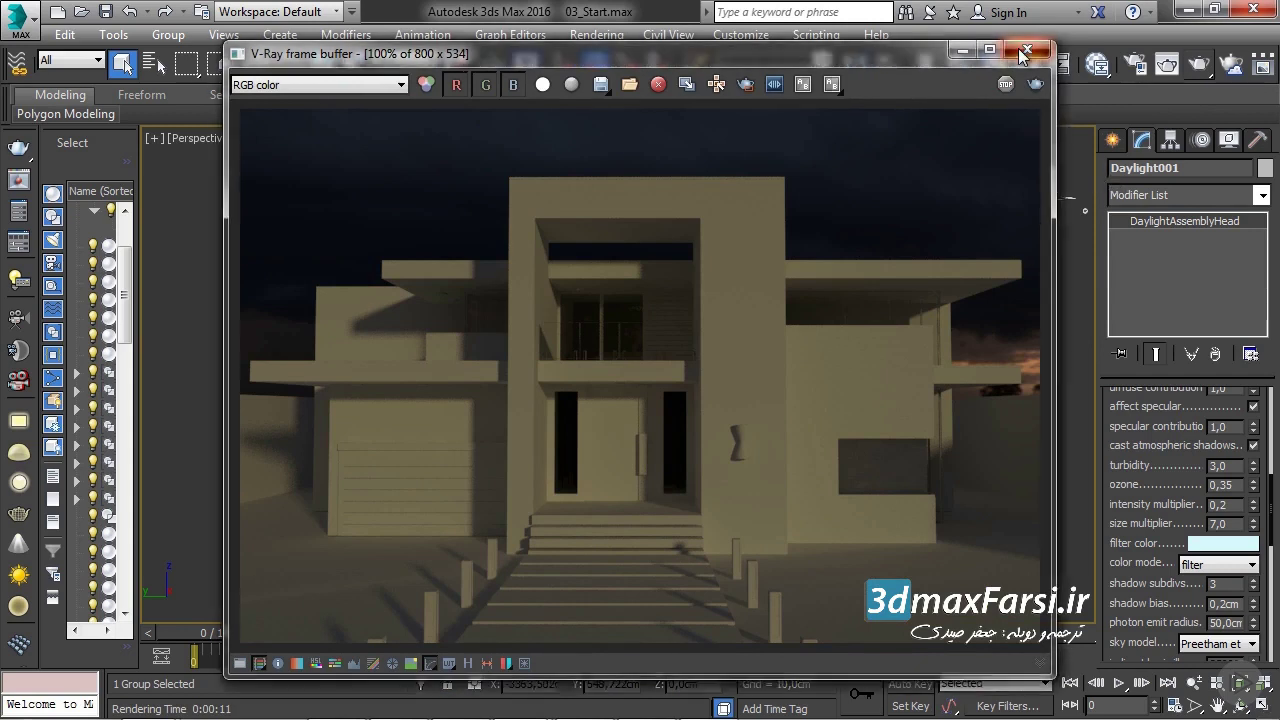
pyautogui.click(1222, 545)
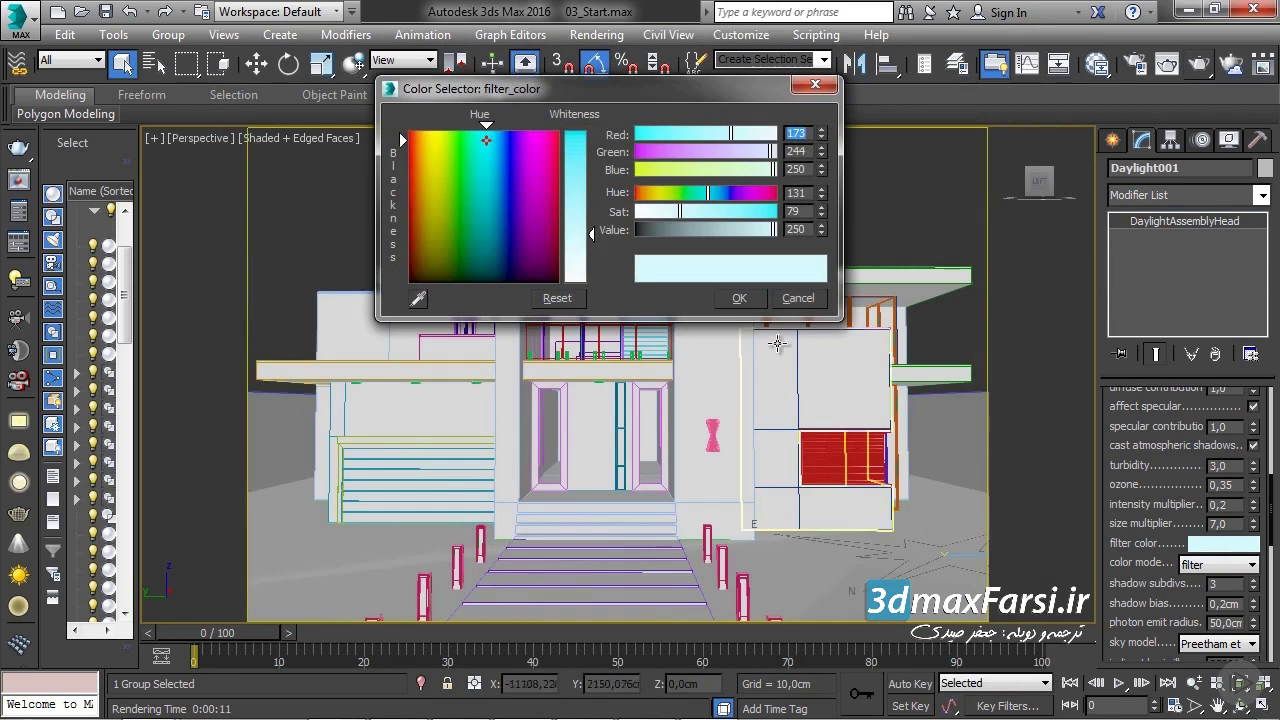
# - Adjust the filter colour's hue toward pale blue, about RGB 183, 207, 255
pyautogui.click(497, 140)
pyautogui.click(493, 137)
pyautogui.moveTo(591, 232); pyautogui.dragTo(593, 240)
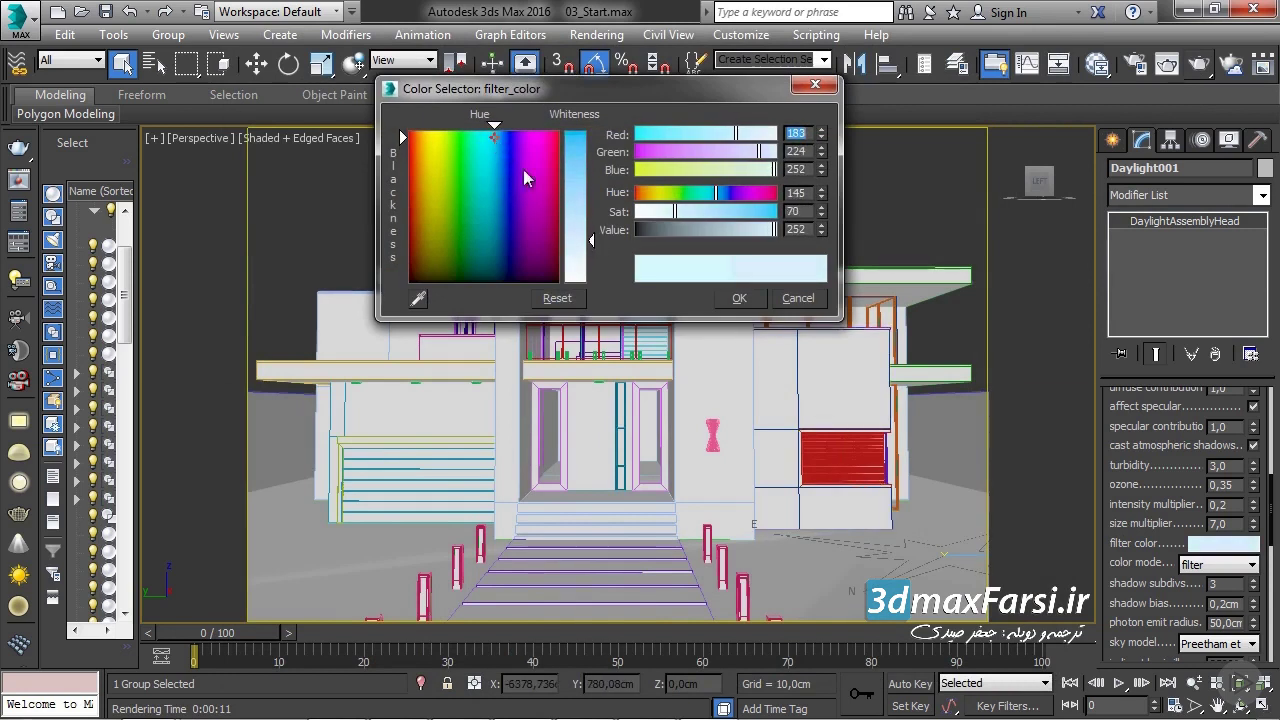
pyautogui.click(500, 140)
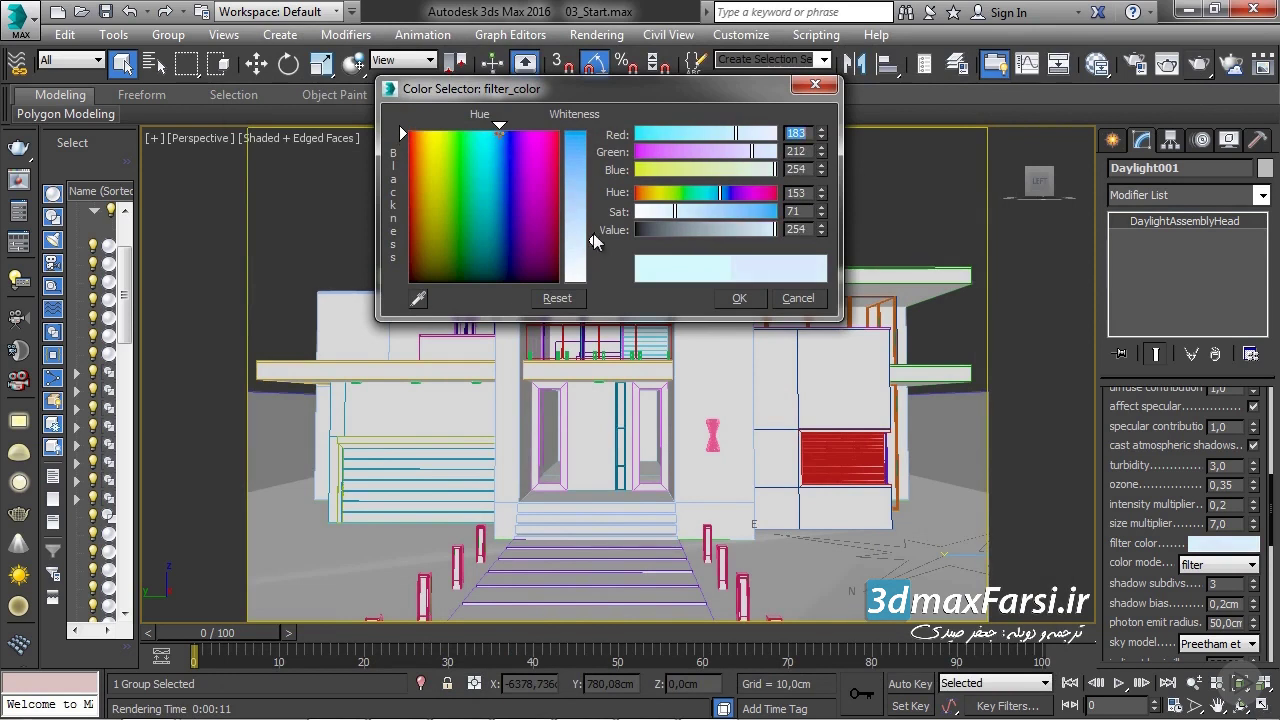
pyautogui.click(501, 135)
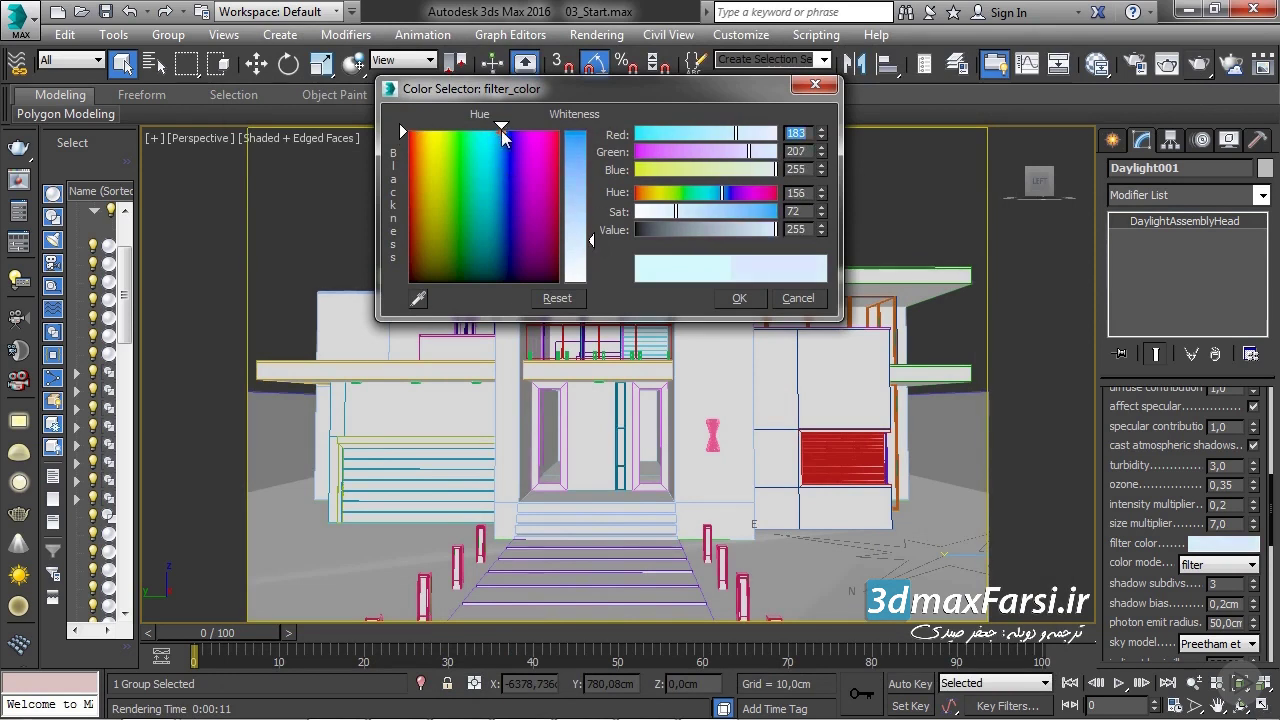
# - Apply the bluish sun filter colour, set HDRI horizontal rotation to 69, and test-render
pyautogui.click(590, 241)
pyautogui.click(738, 298)
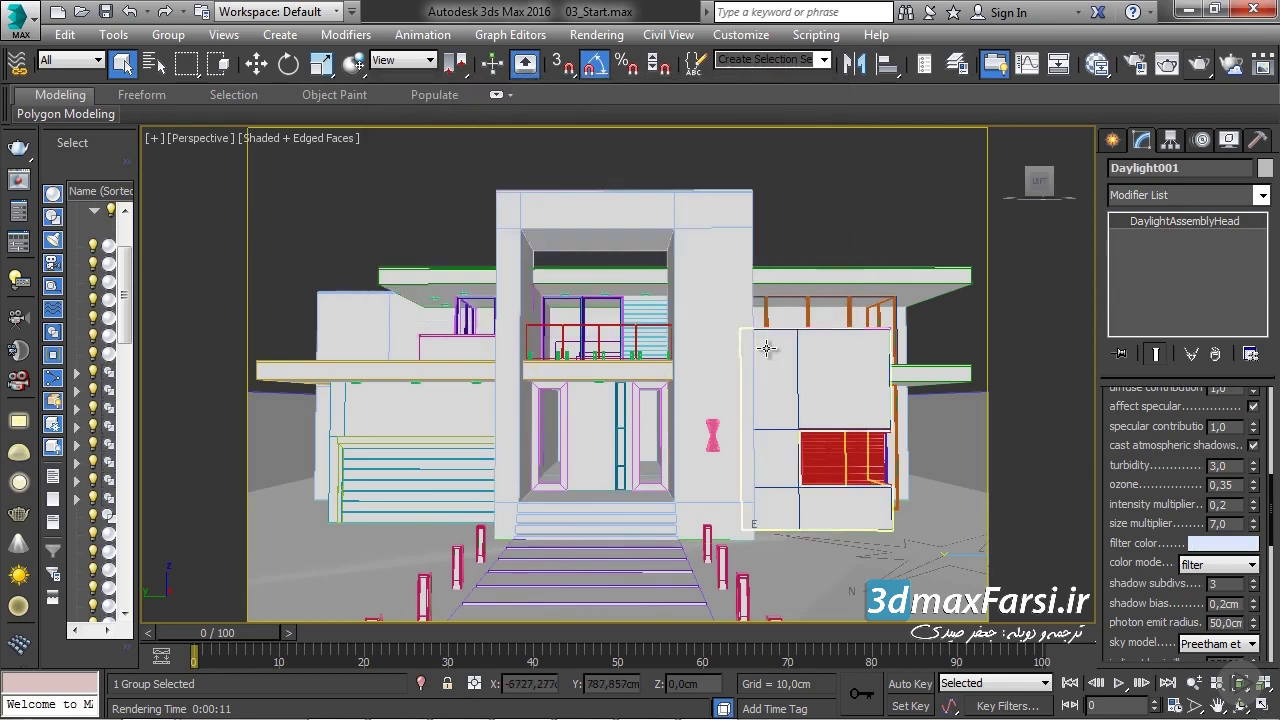
pyautogui.click(1100, 68)
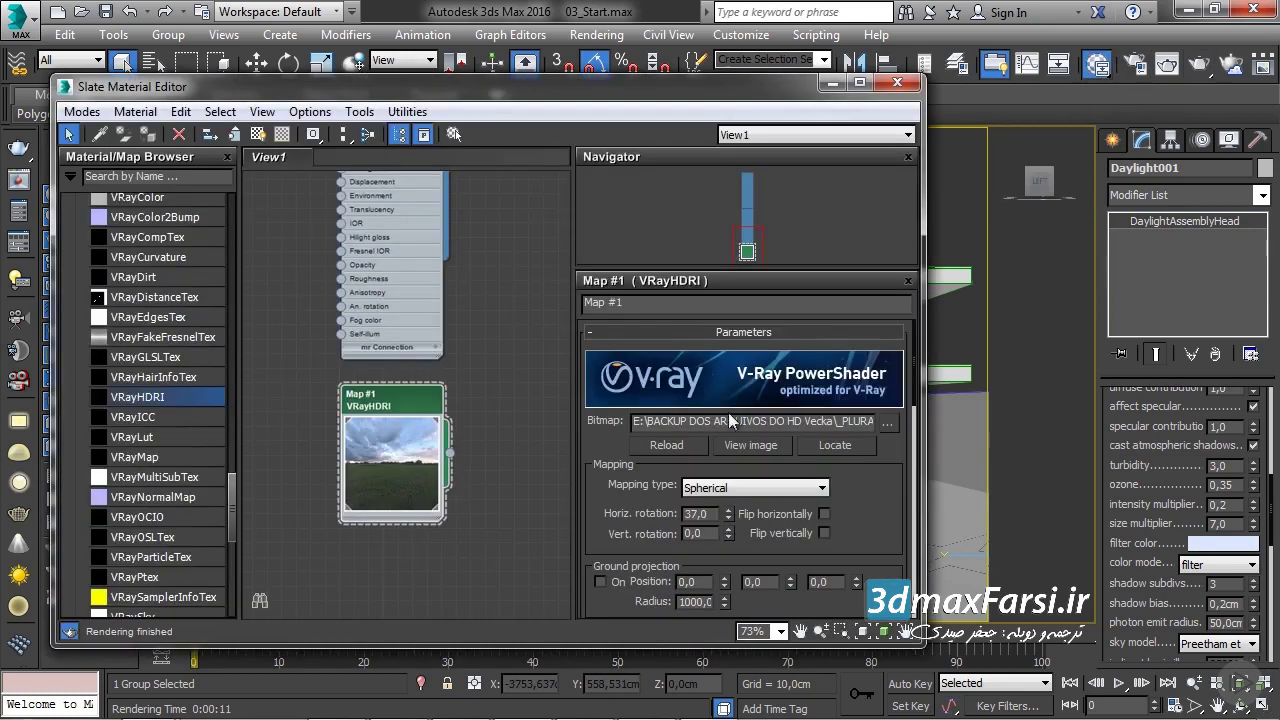
pyautogui.moveTo(731, 512); pyautogui.dragTo(730, 482)
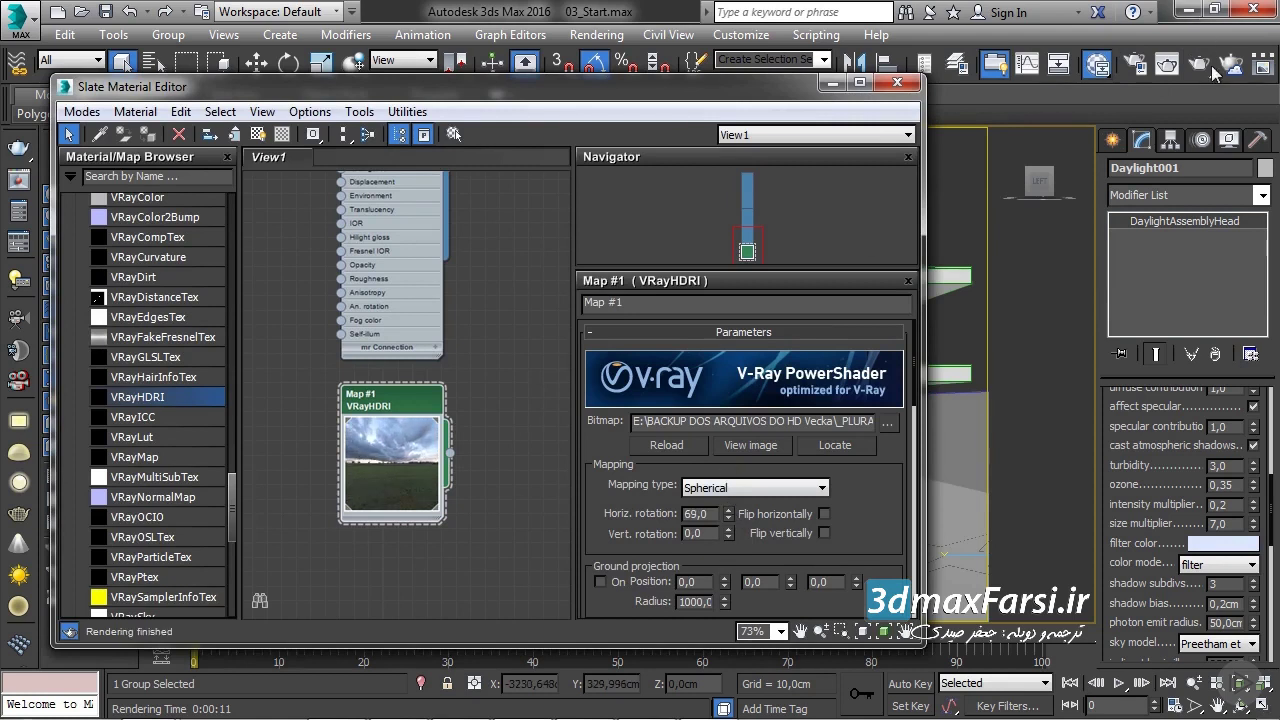
pyautogui.click(1206, 66)
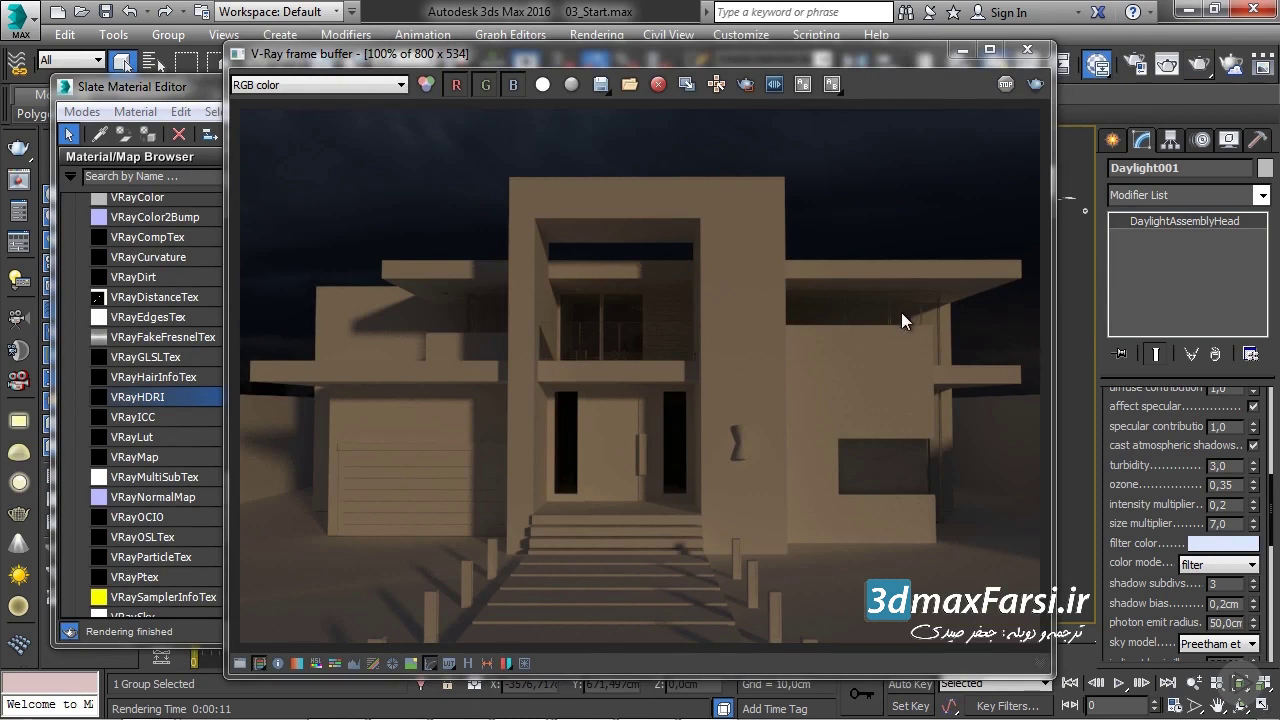
pyautogui.click(1023, 52)
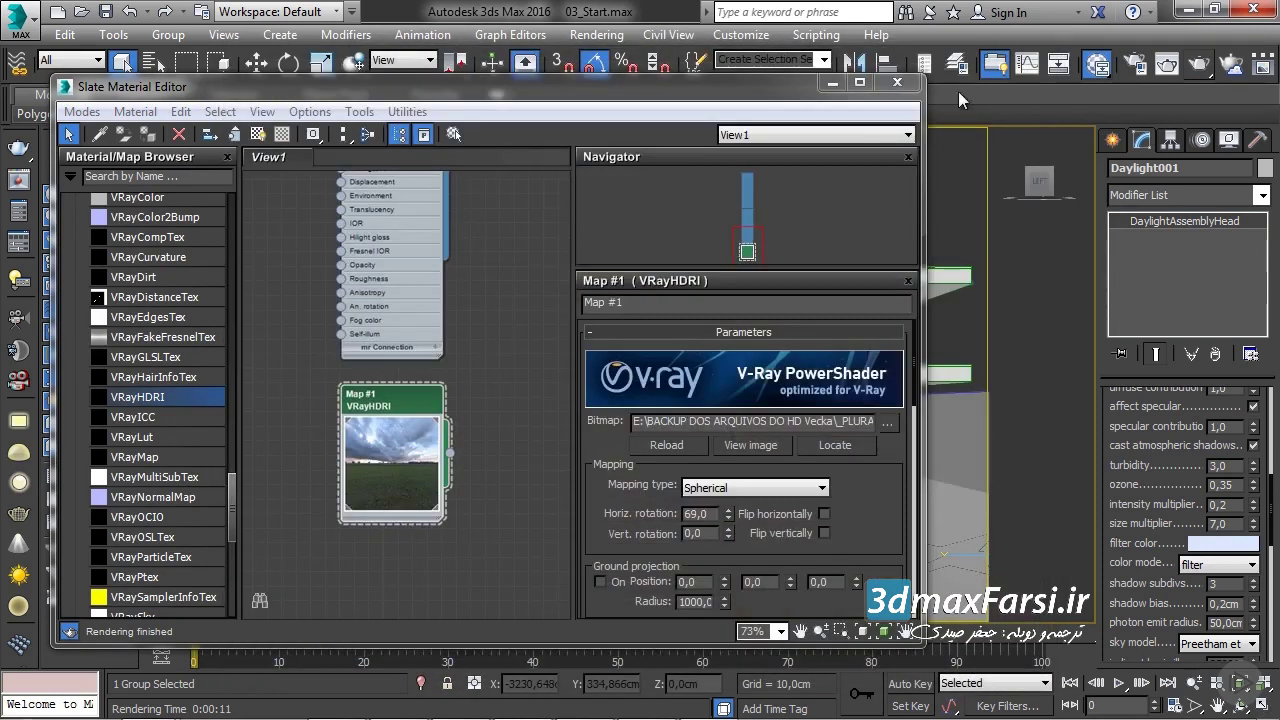
pyautogui.click(915, 63)
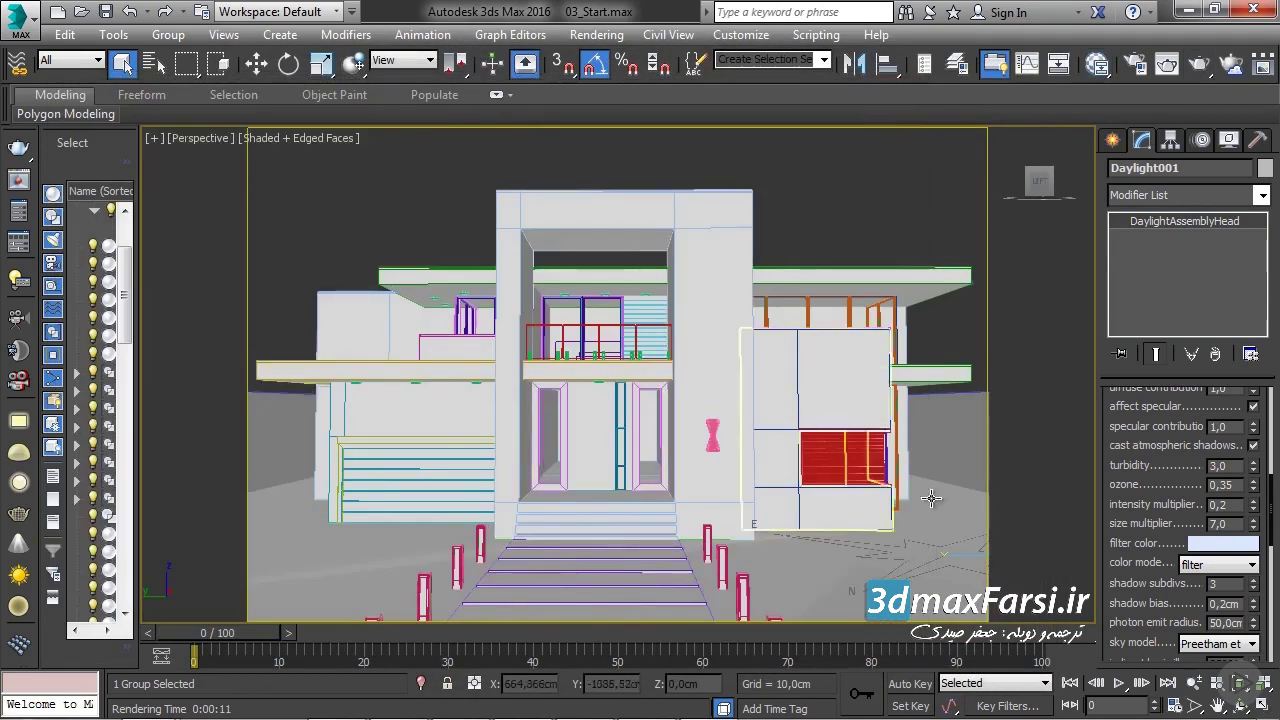
# - In the sun's Setup, maximize the wireframe Perspective view and set North Direction to 330
pyautogui.moveTo(1117, 430); pyautogui.dragTo(1123, 703)
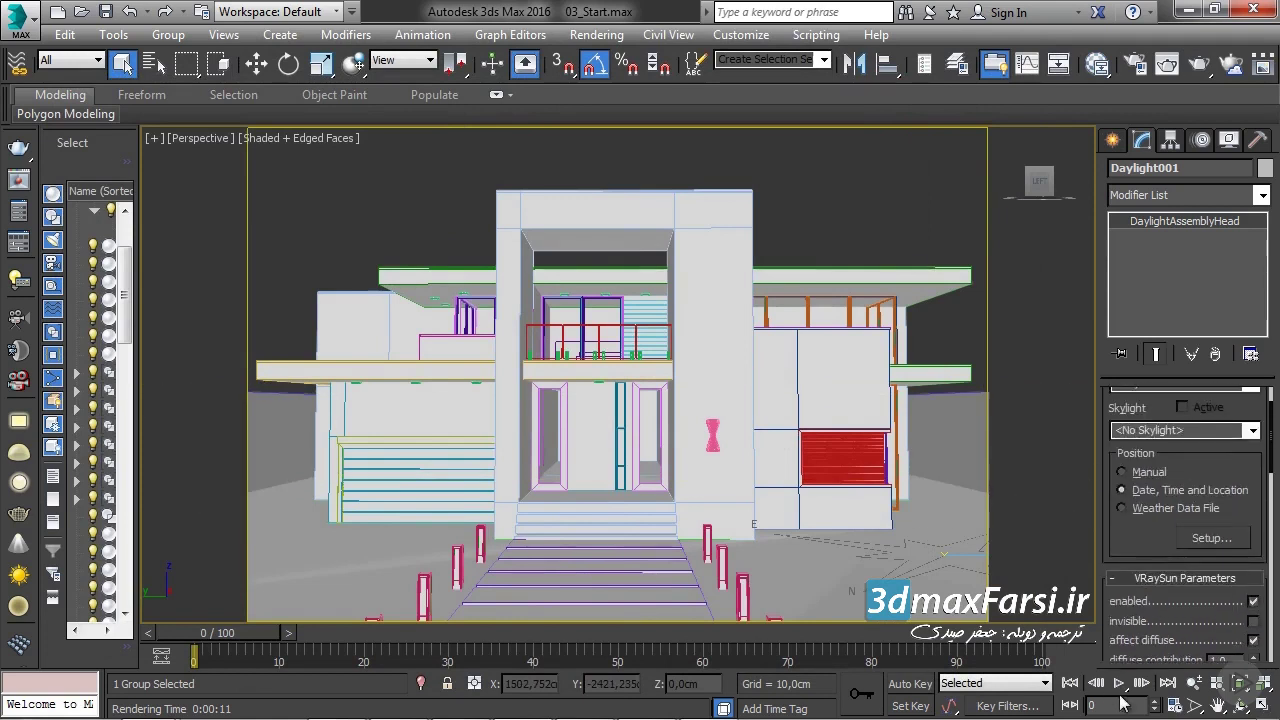
pyautogui.click(1210, 538)
pyautogui.moveTo(753, 519); pyautogui.dragTo(748, 514, button='middle')
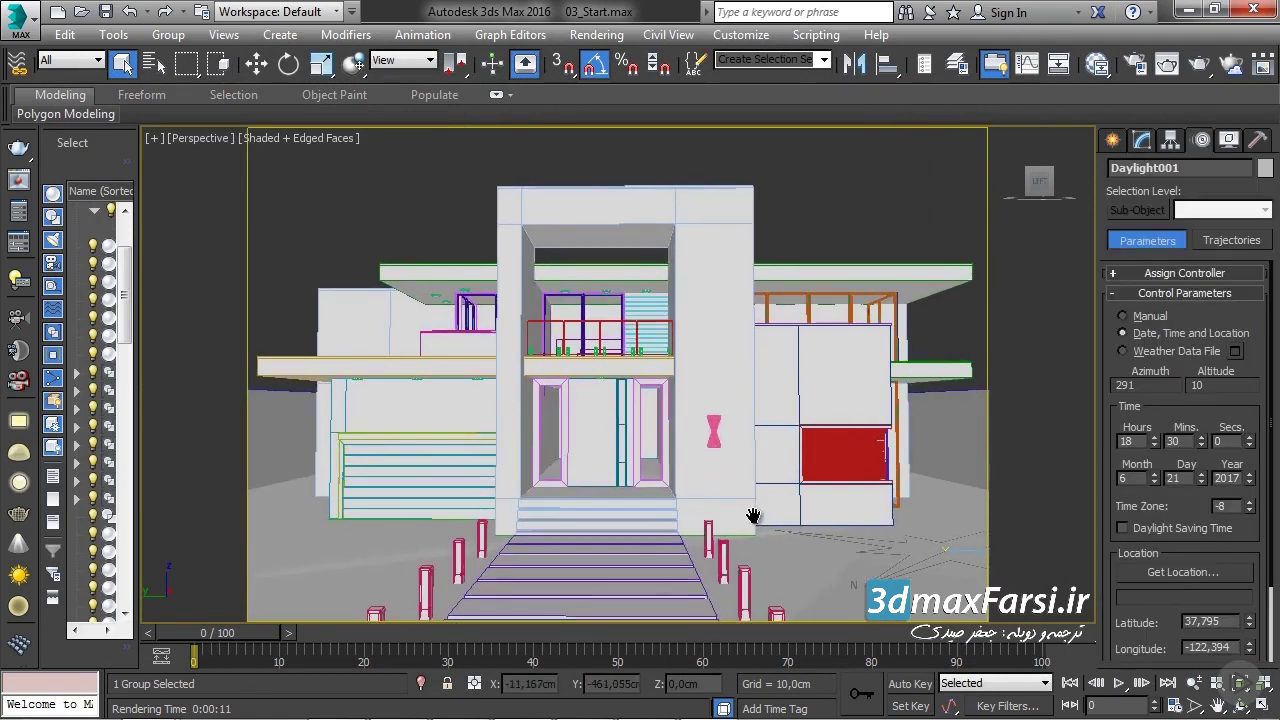
pyautogui.hotkey('alt', 'w')
pyautogui.rightClick(423, 271)
pyautogui.hotkey('alt', 'w')
pyautogui.scroll(-4, 671, 367)
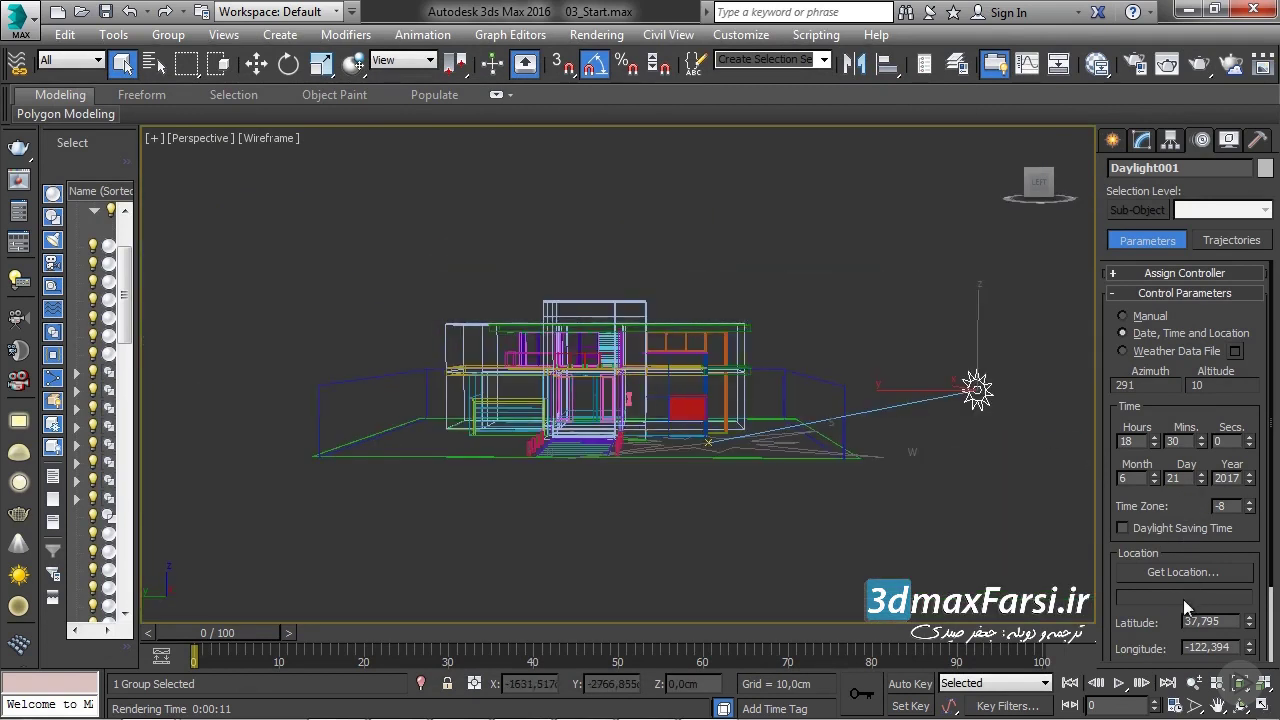
pyautogui.moveTo(1176, 516); pyautogui.dragTo(1188, 378)
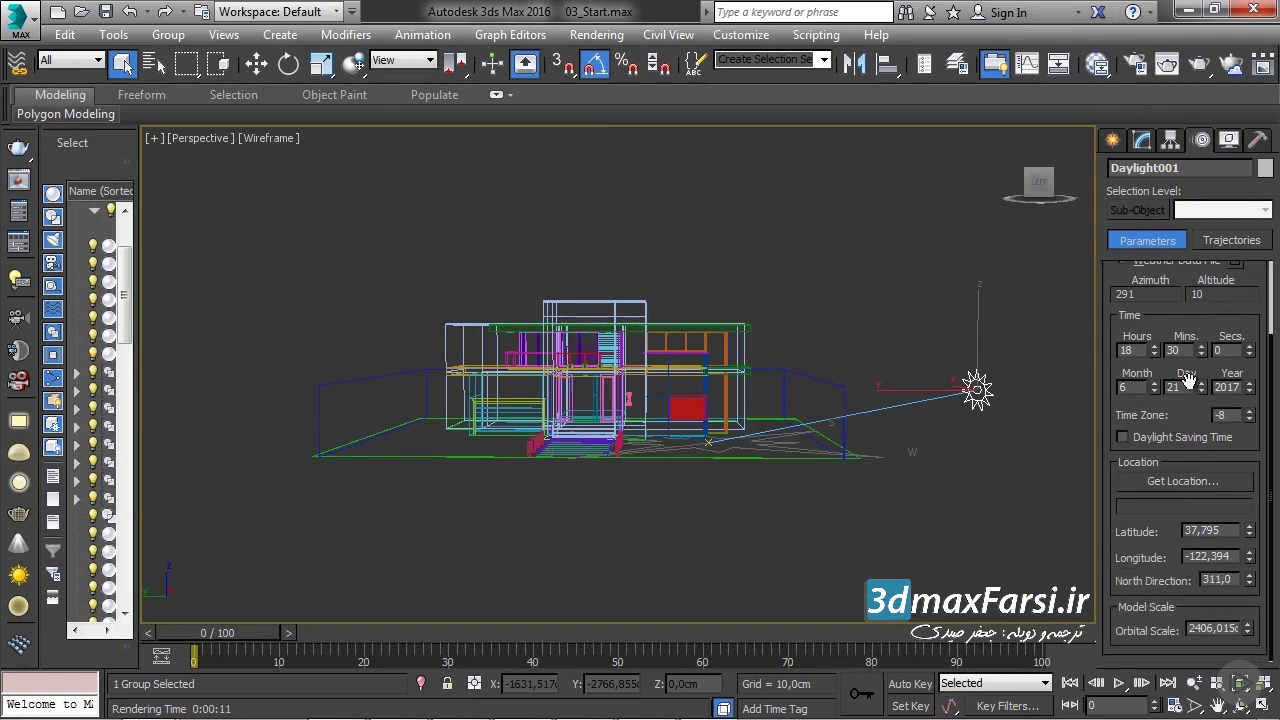
pyautogui.moveTo(1252, 582); pyautogui.dragTo(1245, 556)
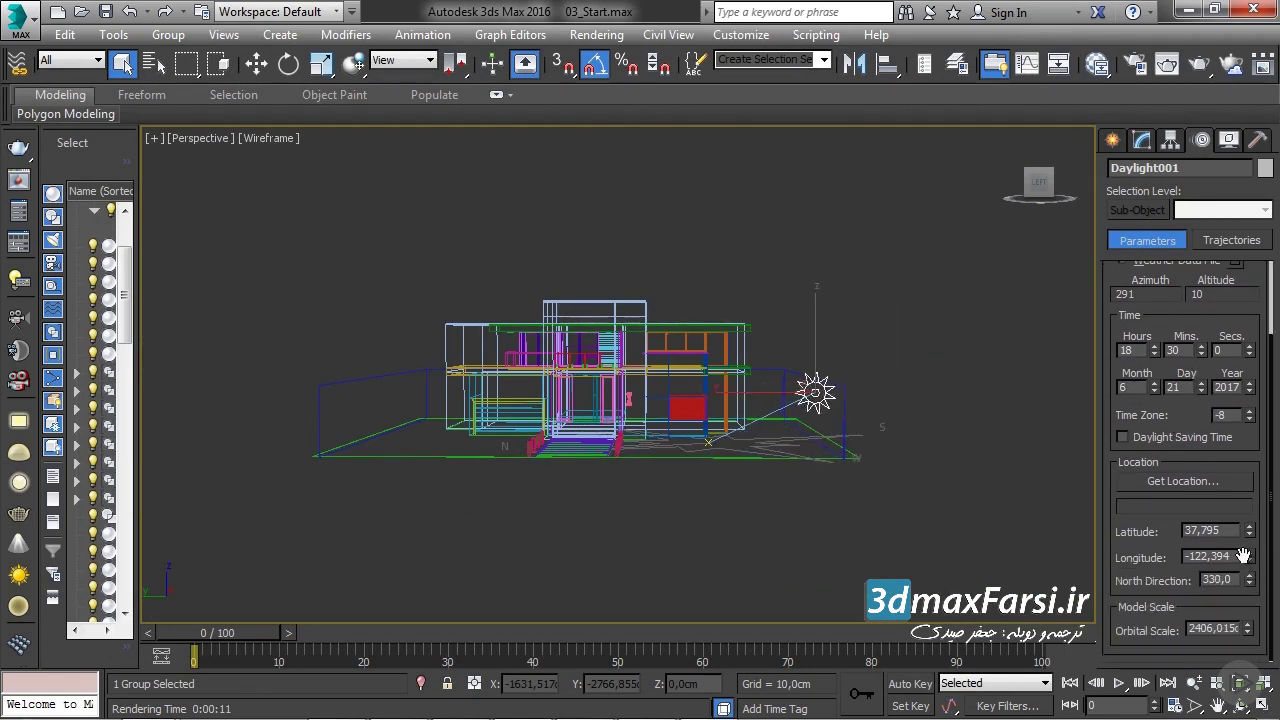
# - Move the sun's time to 18:55 and restore the four-viewport layout
pyautogui.moveTo(1199, 346); pyautogui.dragTo(1199, 345)
pyautogui.moveTo(733, 499)
pyautogui.keyDown('alt'); pyautogui.mouseDown(button='middle')
pyautogui.moveTo(776, 503)
pyautogui.moveTo(750, 517)
pyautogui.moveTo(697, 482)
pyautogui.moveTo(669, 485)
pyautogui.mouseUp(button='middle'); pyautogui.keyUp('alt')
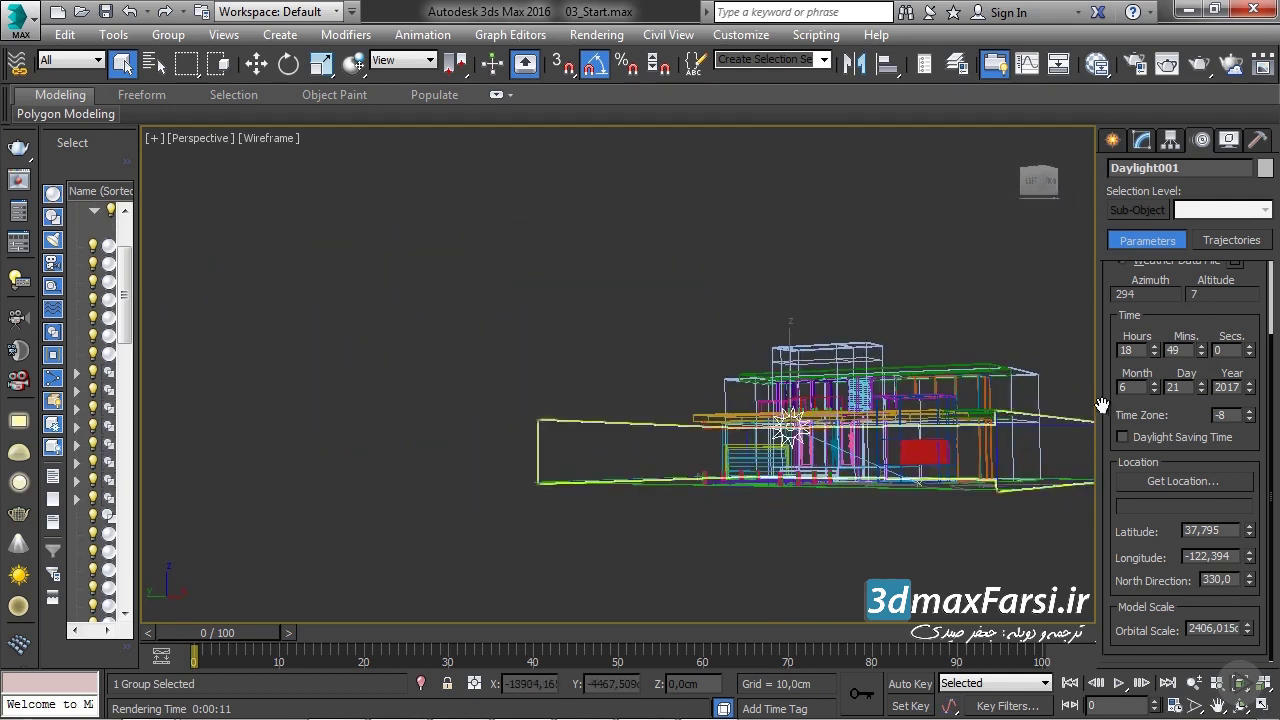
pyautogui.click(1201, 353)
pyautogui.moveTo(1201, 349); pyautogui.dragTo(1198, 348)
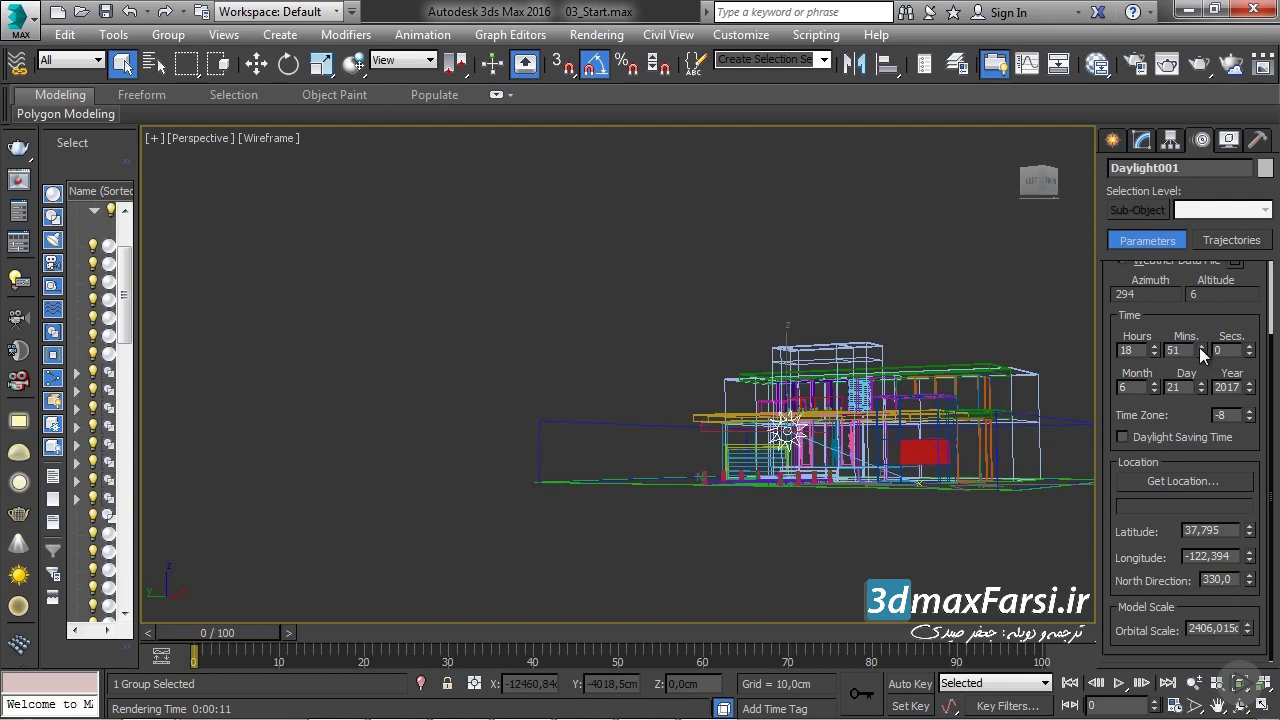
pyautogui.keyDown('alt'); pyautogui.moveTo(980, 430); pyautogui.dragTo(791, 434, button='middle'); pyautogui.keyUp('alt')
pyautogui.hotkey('alt', 'w')
pyautogui.rightClick(910, 335)
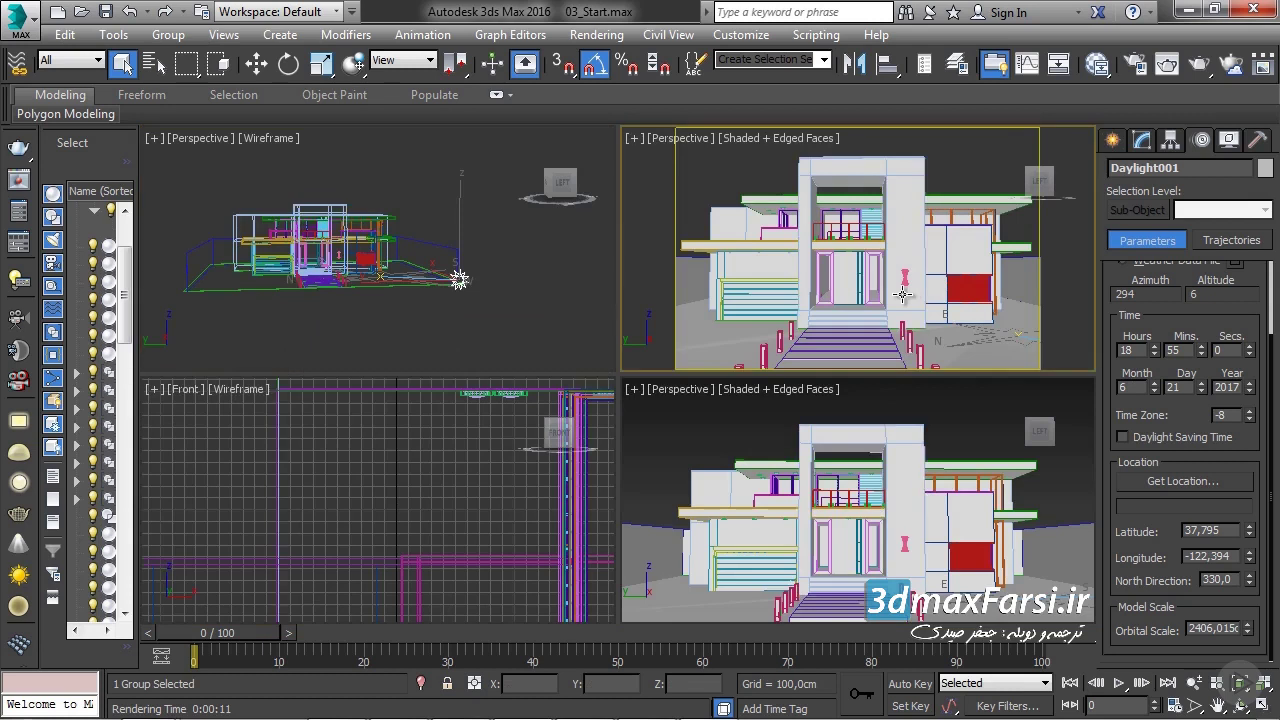
# - Render the house with the sun lowered to 18:55, then bring up the Create panel
pyautogui.click(1197, 66)
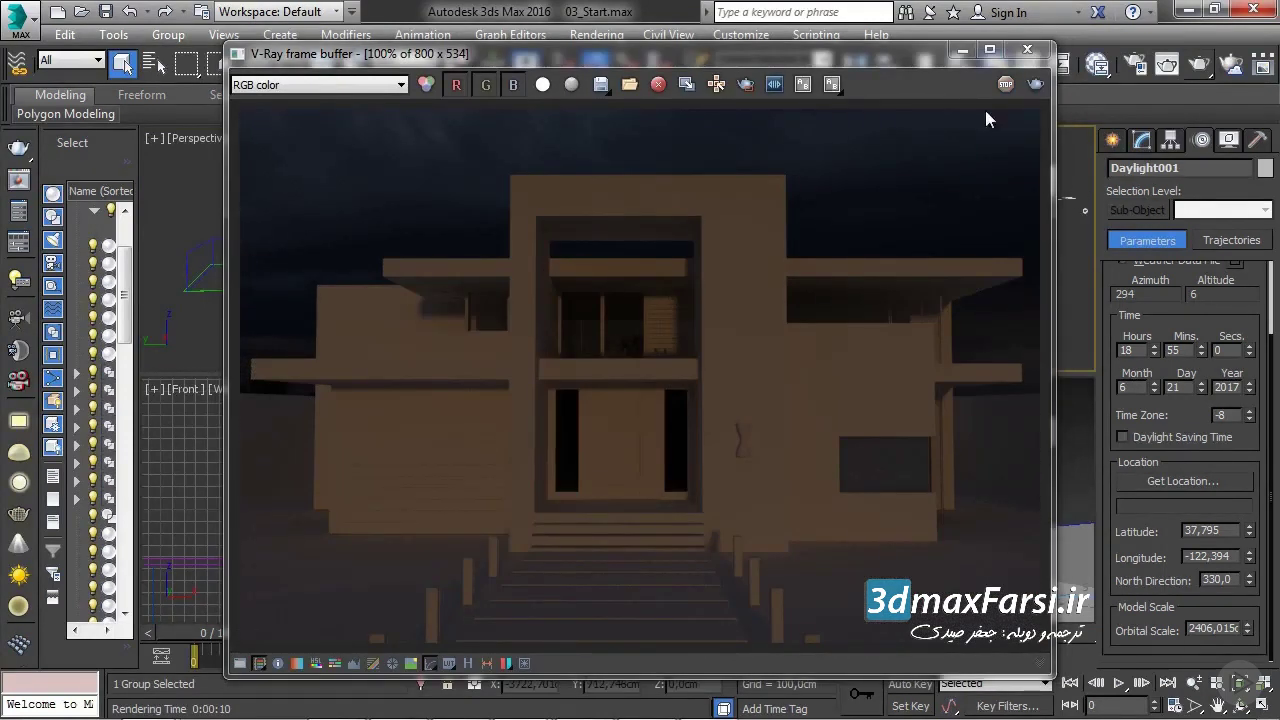
pyautogui.click(1021, 58)
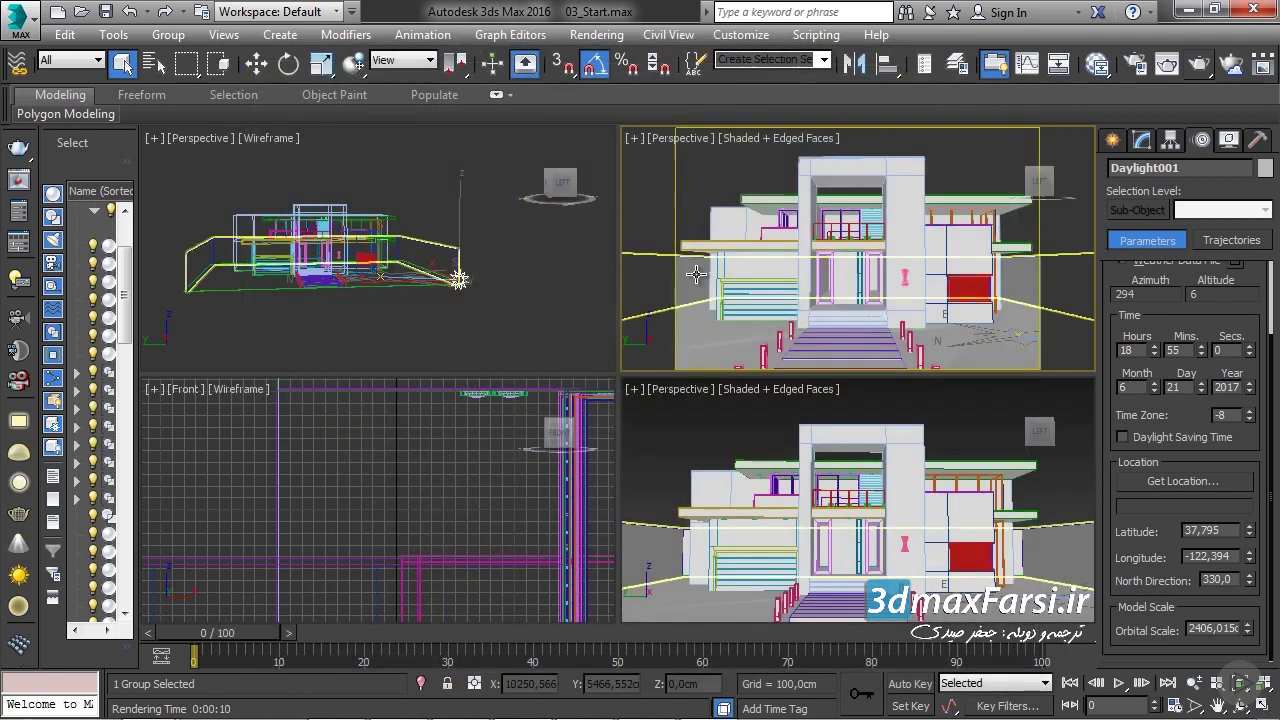
pyautogui.click(1112, 141)
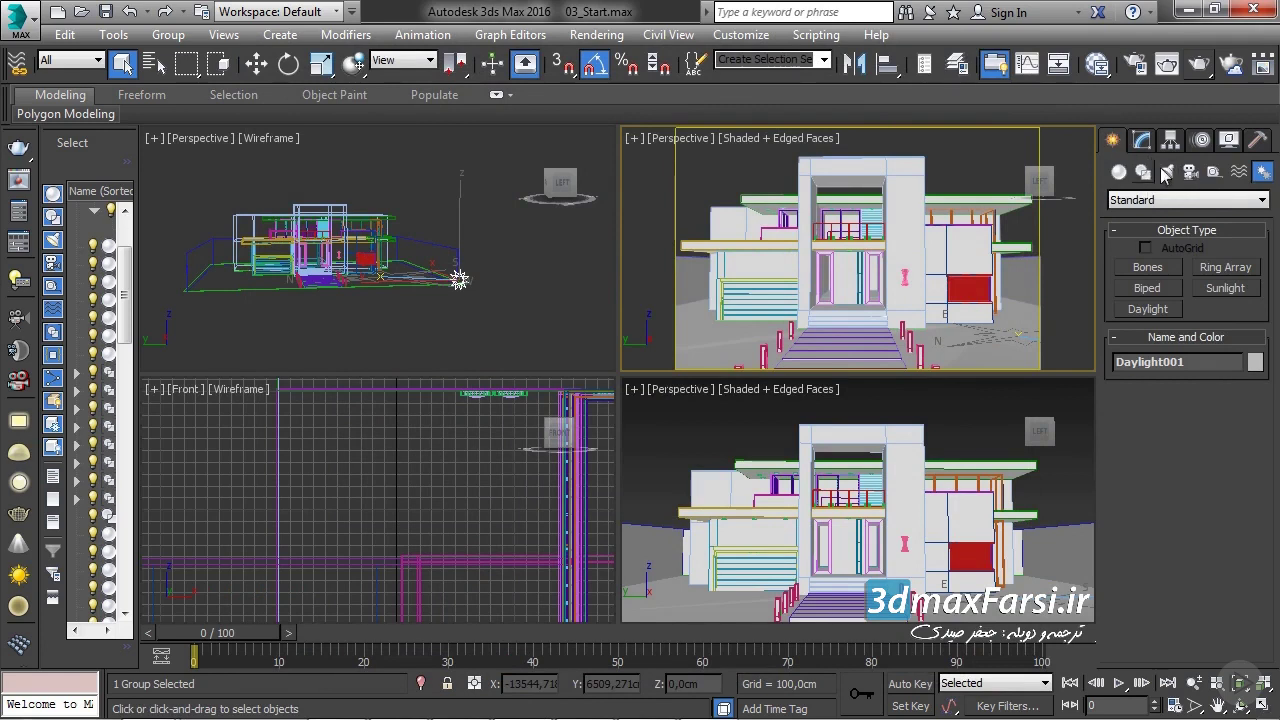
# - Switch the light list to V-Ray lights and start creating a VRayLight
pyautogui.click(1168, 175)
pyautogui.click(1172, 200)
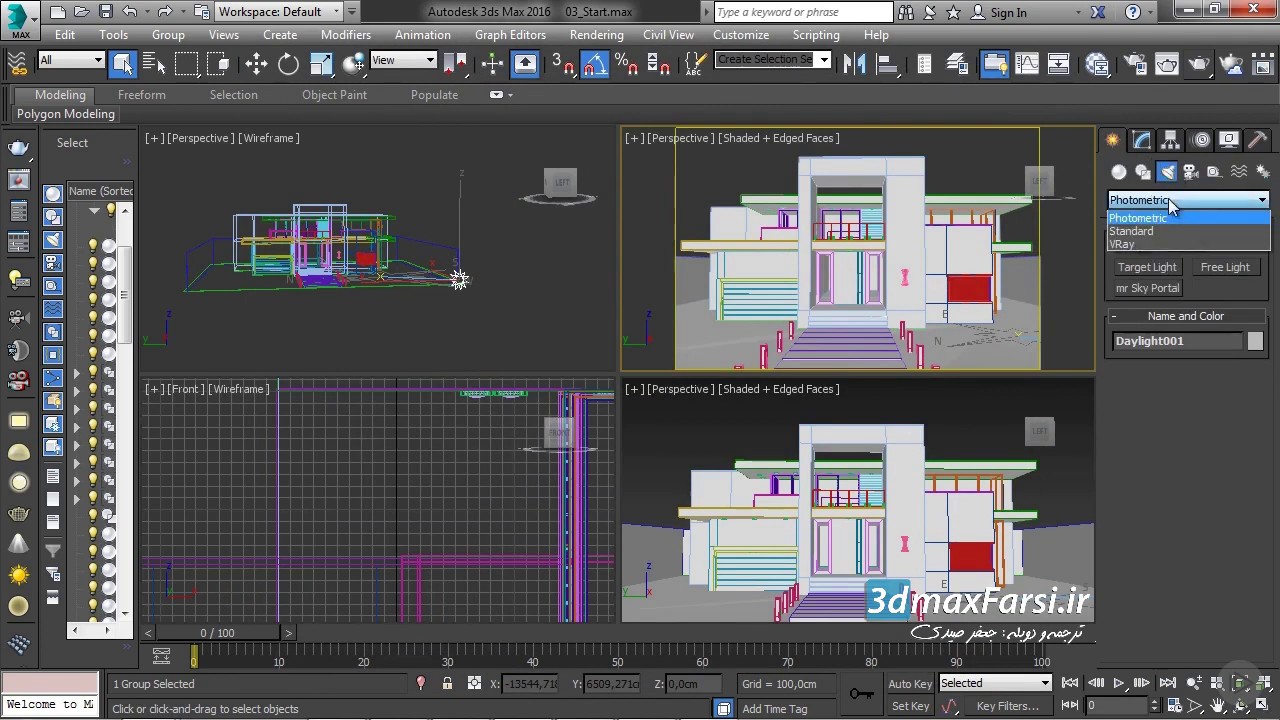
pyautogui.click(1162, 245)
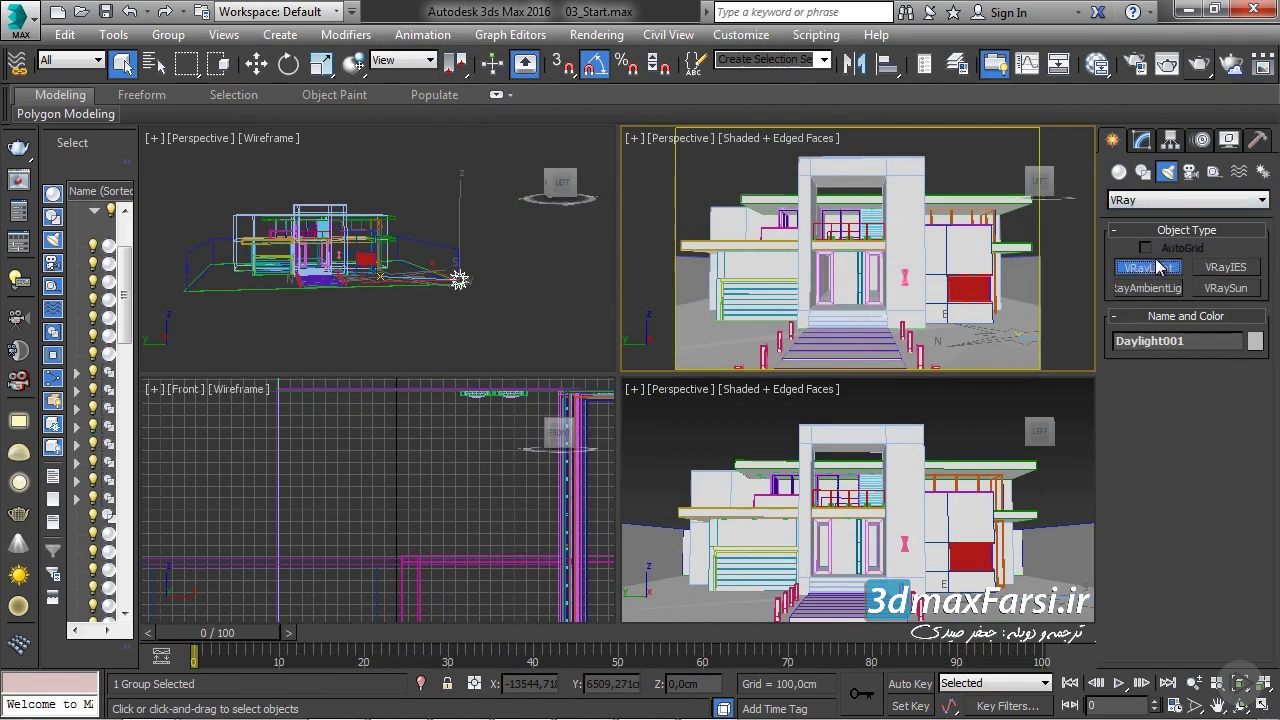
pyautogui.click(1152, 266)
# - Draw plane light VRayLight001 over the middle of the house plan in a maximized Top view
pyautogui.rightClick(417, 576)
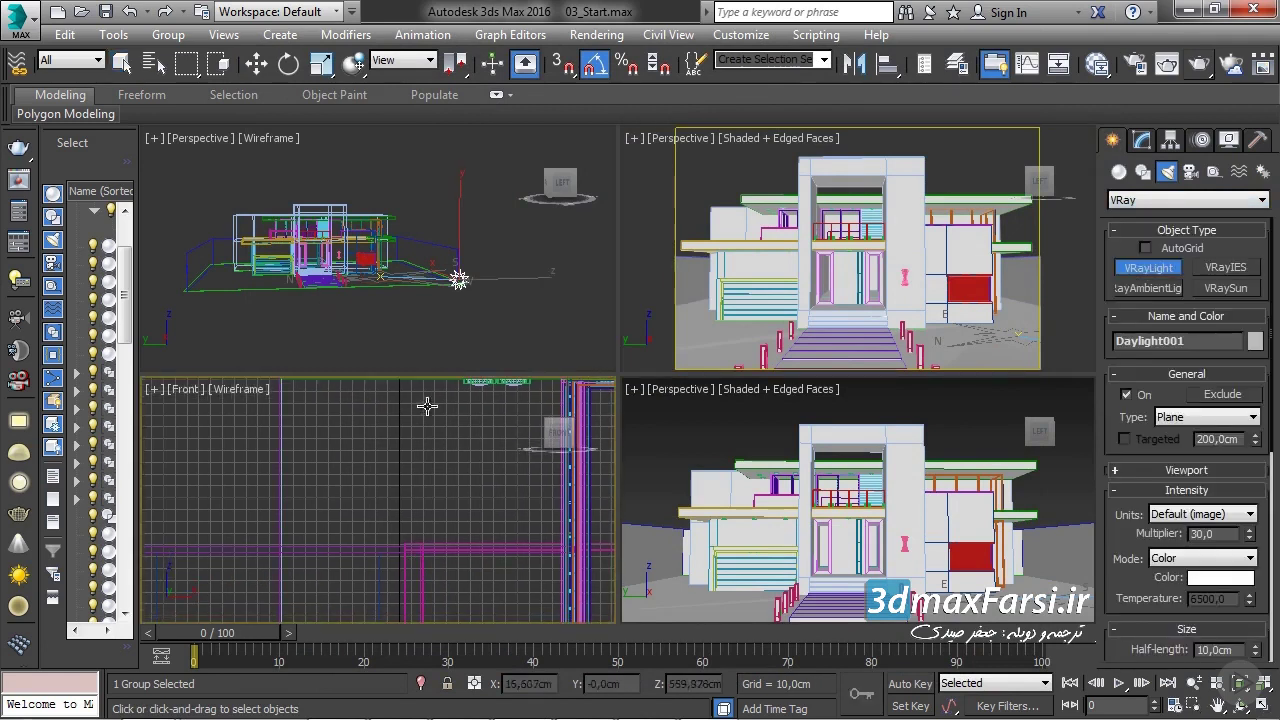
pyautogui.rightClick(400, 272)
pyautogui.hotkey('alt', 'w')
pyautogui.press('t')
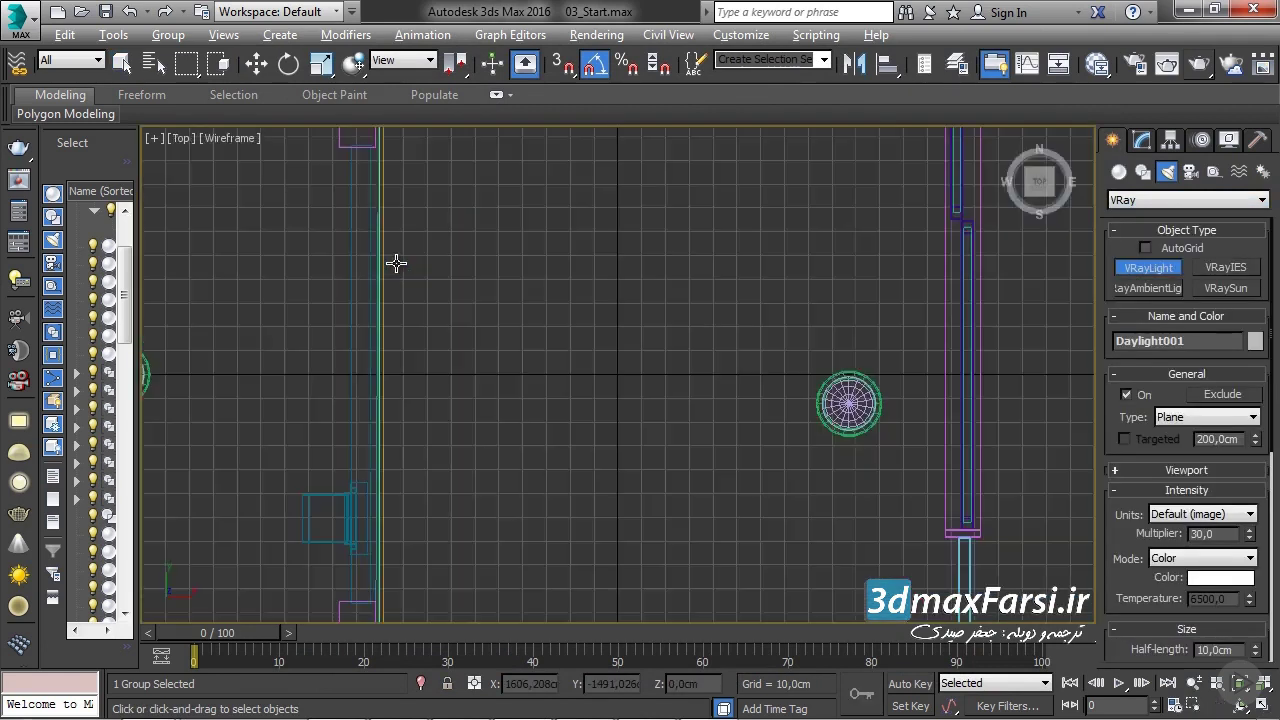
pyautogui.scroll(-3, 514, 314)
pyautogui.scroll(-3, 514, 320)
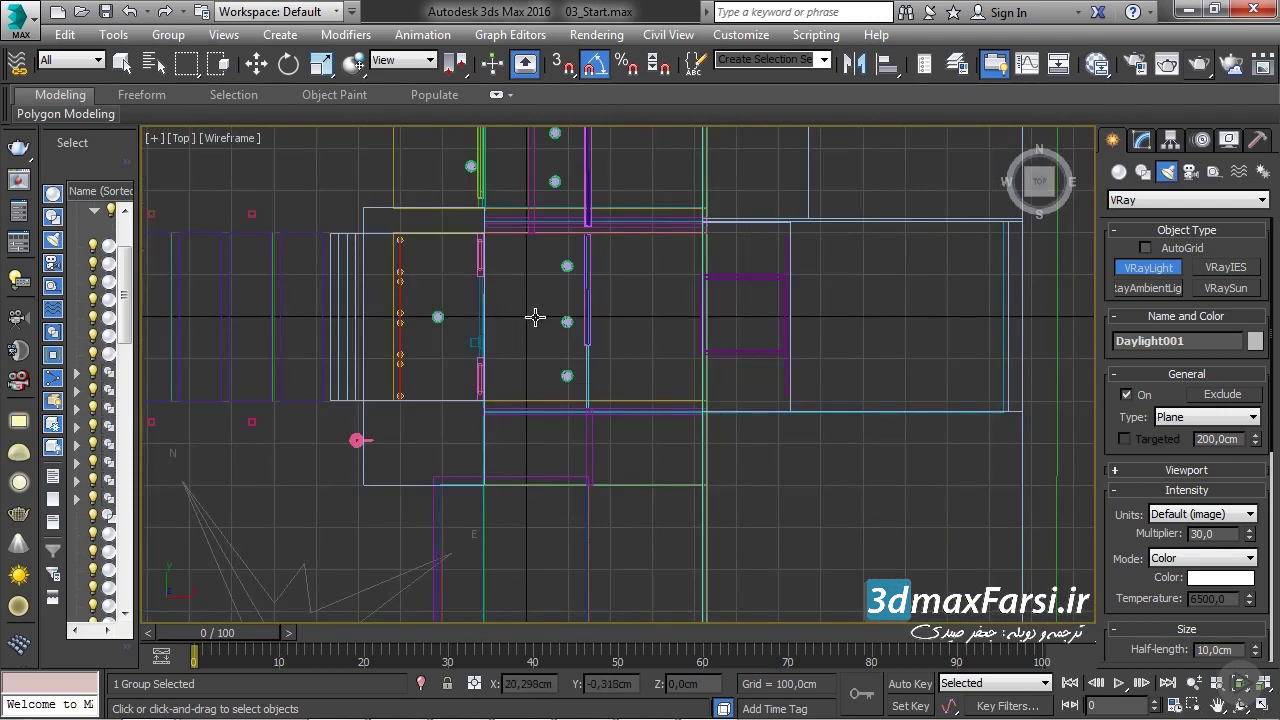
pyautogui.moveTo(535, 317); pyautogui.dragTo(541, 376, button='middle')
pyautogui.moveTo(450, 291); pyautogui.dragTo(531, 386)
pyautogui.rightClick(558, 390)
# - Switch to a Front view framing the new light and the house
pyautogui.moveTo(573, 390); pyautogui.dragTo(580, 396, button='middle')
pyautogui.press('f')
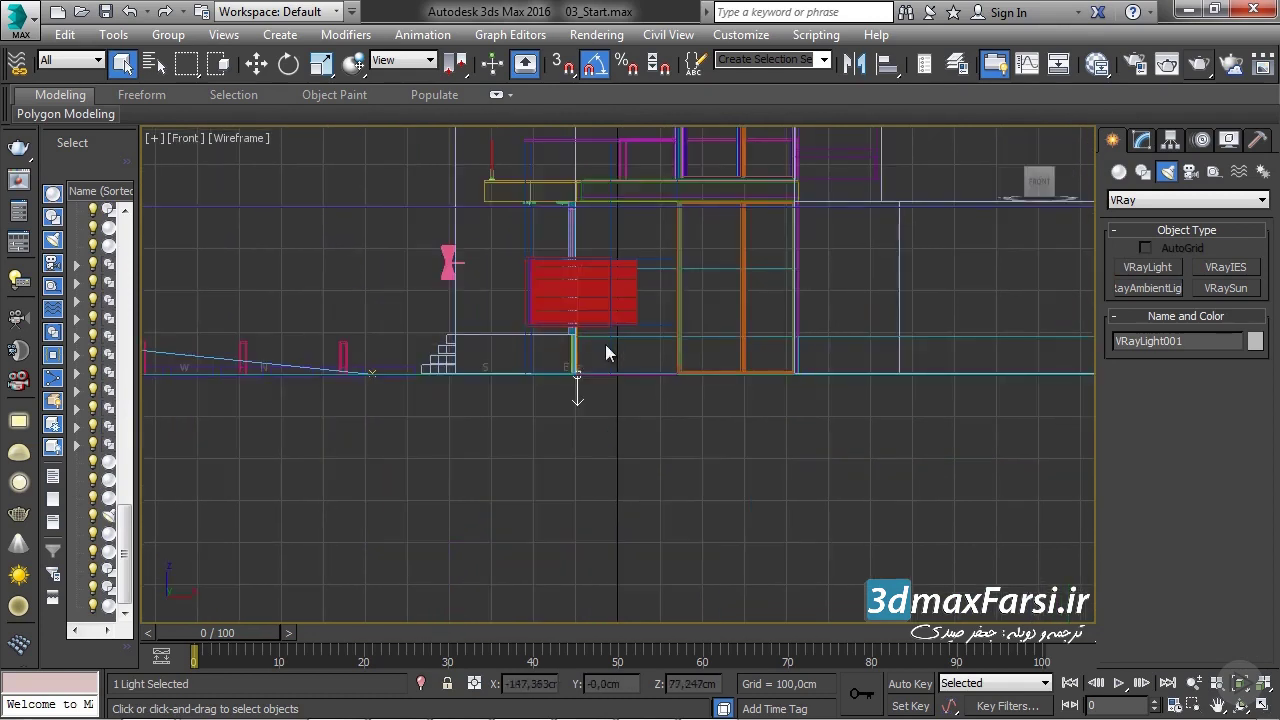
pyautogui.moveTo(586, 343); pyautogui.dragTo(545, 439, button='middle')
# - Move VRayLight001 up to the upper floor and right over the balcony in Front view
pyautogui.scroll(-2, 545, 439)
pyautogui.press('w')
pyautogui.moveTo(531, 382); pyautogui.dragTo(542, 188)
pyautogui.moveTo(601, 247); pyautogui.dragTo(707, 247)
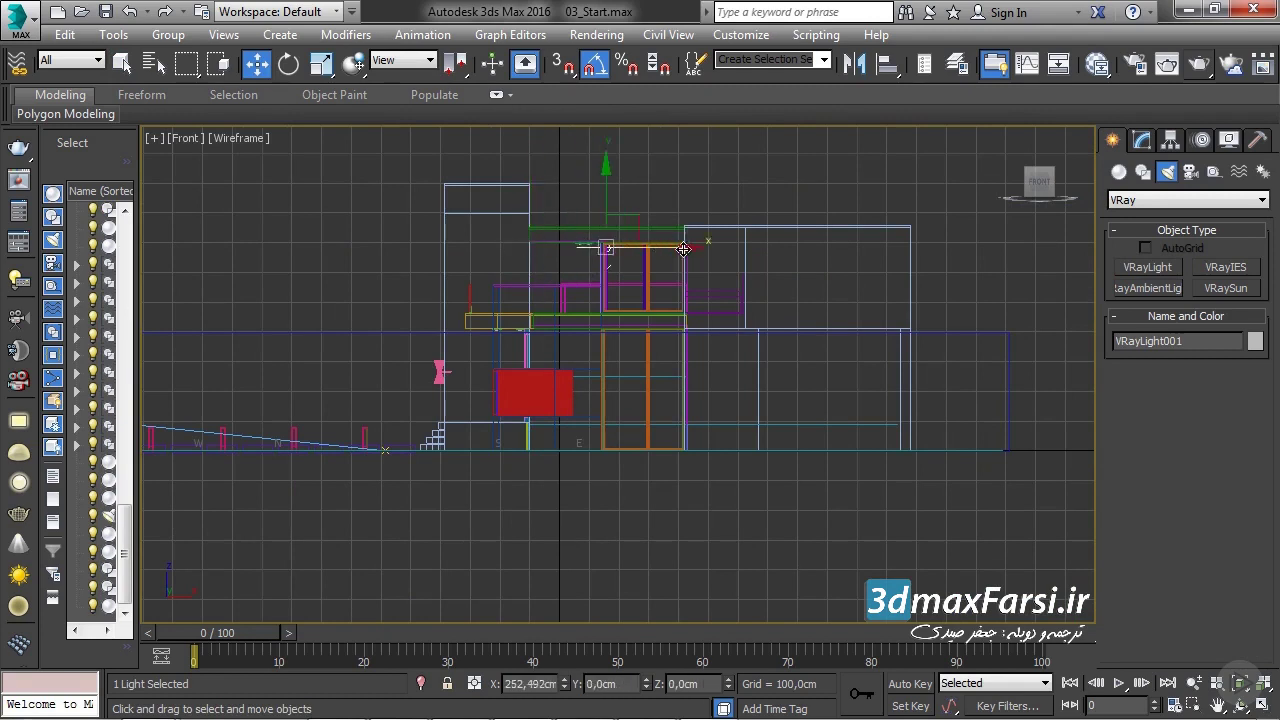
# - Refine the light's position under the balcony ceiling, about 279, 44, 683 cm, in Perspective
pyautogui.press('p')
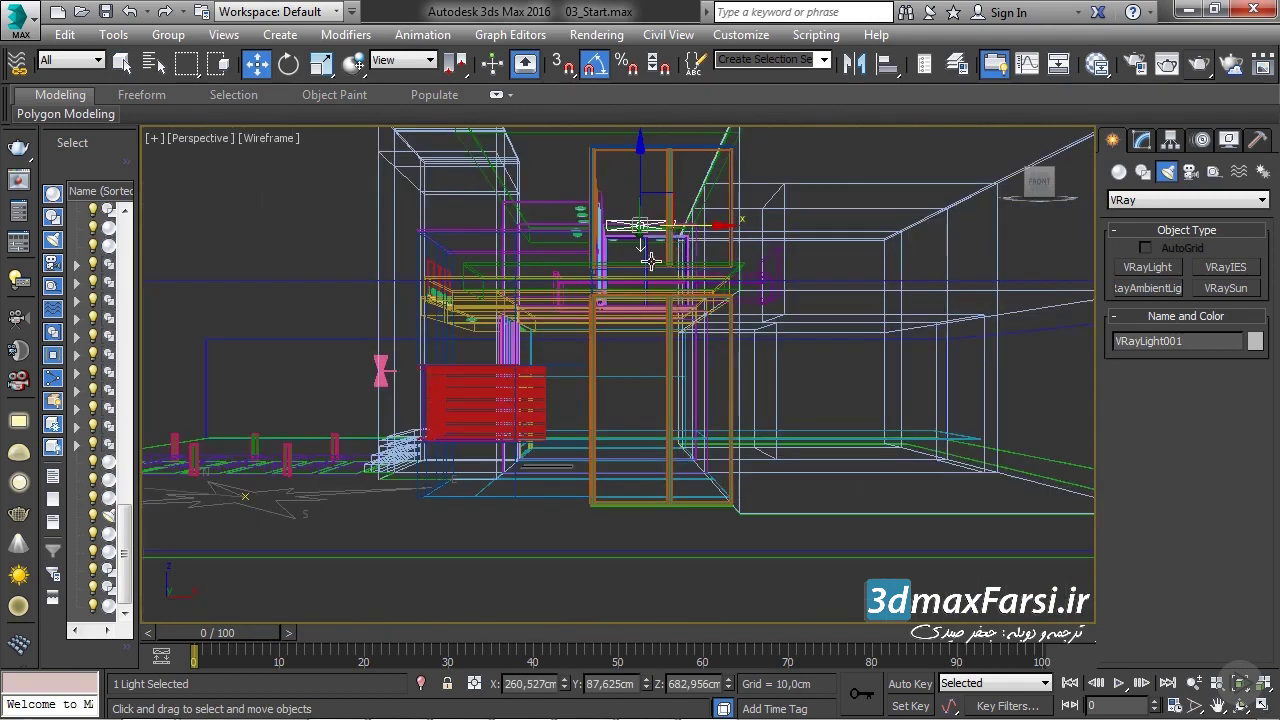
pyautogui.moveTo(600, 318)
pyautogui.keyDown('alt'); pyautogui.mouseDown(button='middle')
pyautogui.moveTo(712, 242)
pyautogui.moveTo(540, 336)
pyautogui.mouseUp(button='middle'); pyautogui.keyUp('alt')
pyautogui.scroll(3, 540, 336)
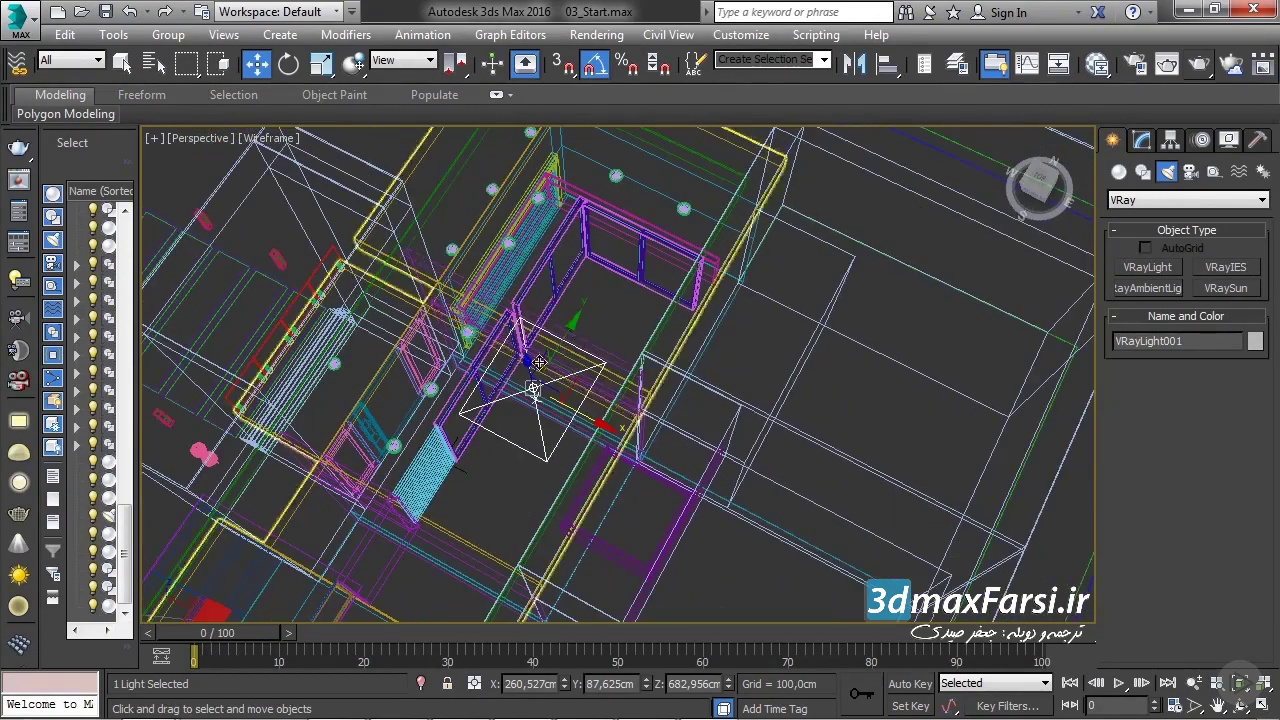
pyautogui.moveTo(588, 418); pyautogui.dragTo(593, 420)
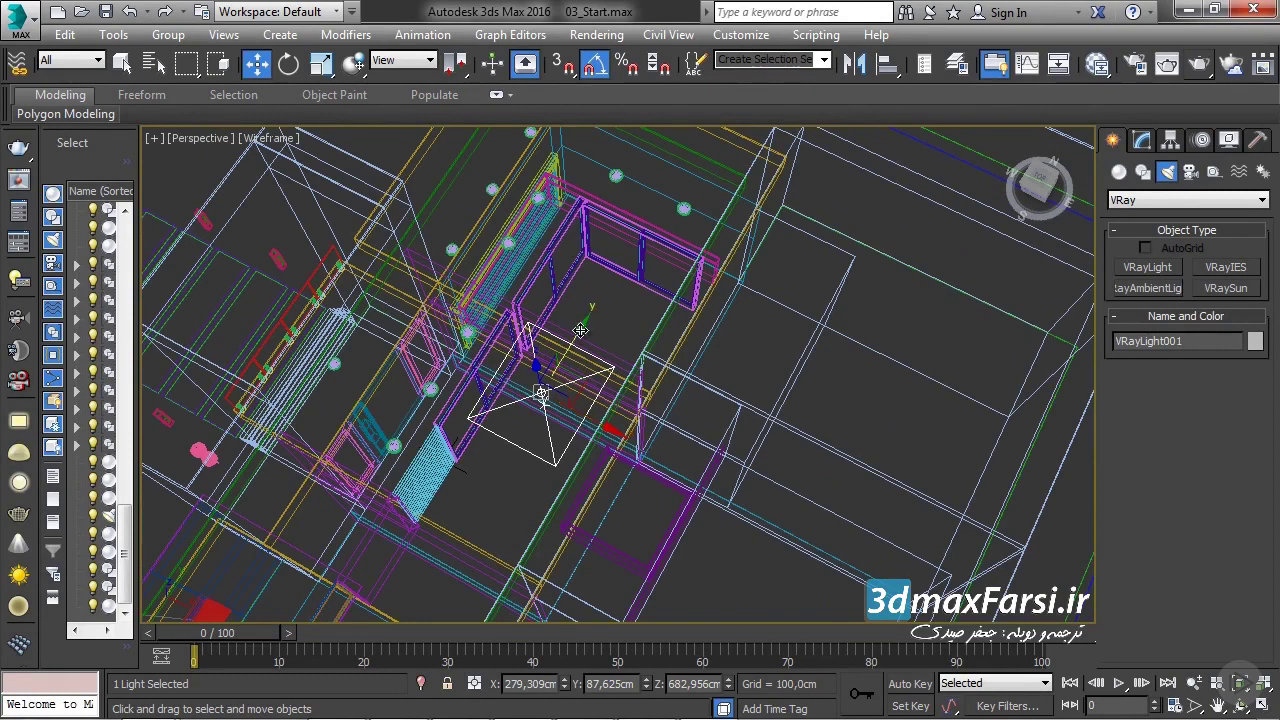
pyautogui.moveTo(578, 330); pyautogui.dragTo(572, 346)
pyautogui.moveTo(572, 346)
pyautogui.keyDown('alt'); pyautogui.mouseDown(button='middle')
pyautogui.moveTo(632, 335)
pyautogui.moveTo(697, 277)
pyautogui.mouseUp(button='middle'); pyautogui.keyUp('alt')
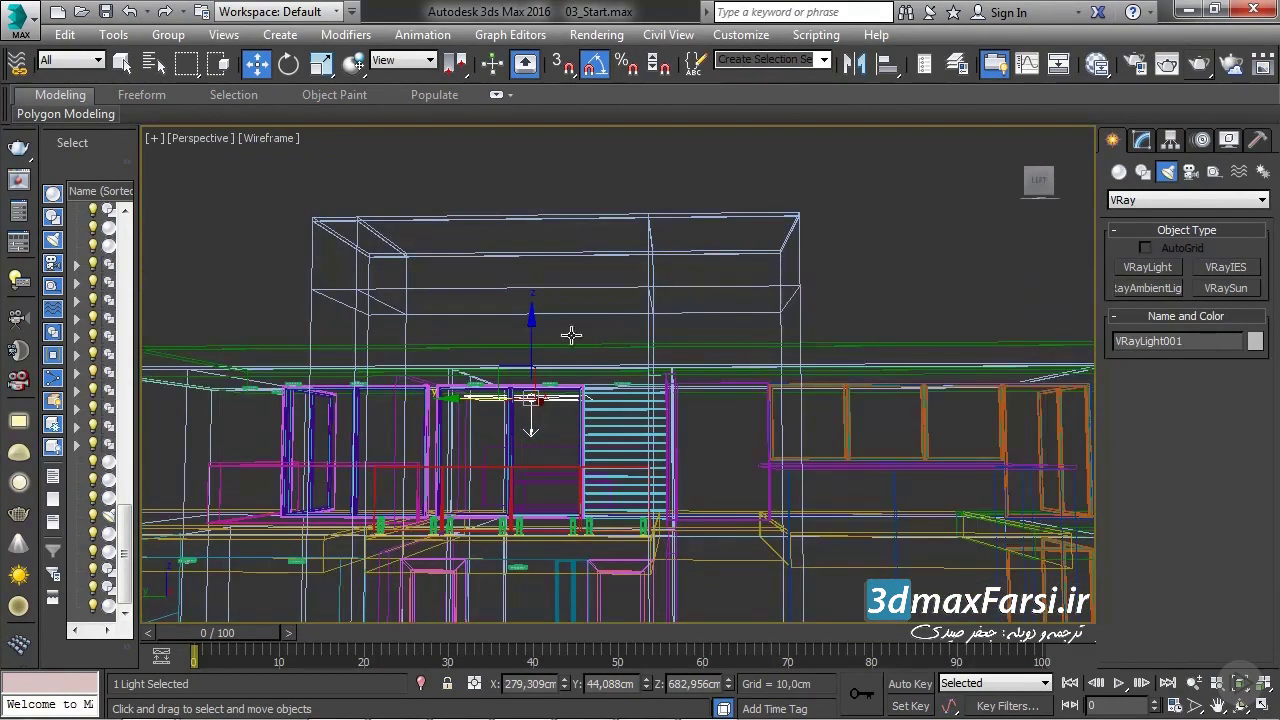
pyautogui.click(1143, 140)
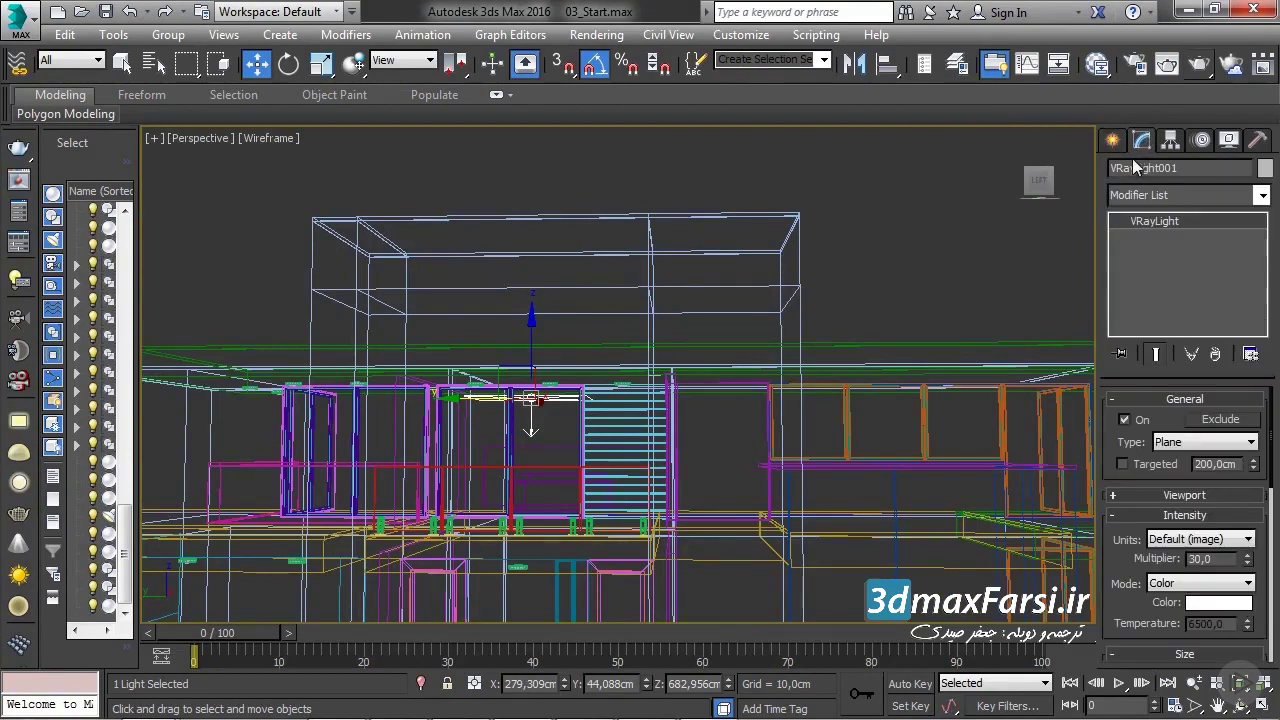
# - Set VRayLight001 to Temperature colour mode at 3603,6 with multiplier 40
pyautogui.moveTo(1115, 472); pyautogui.dragTo(1114, 325)
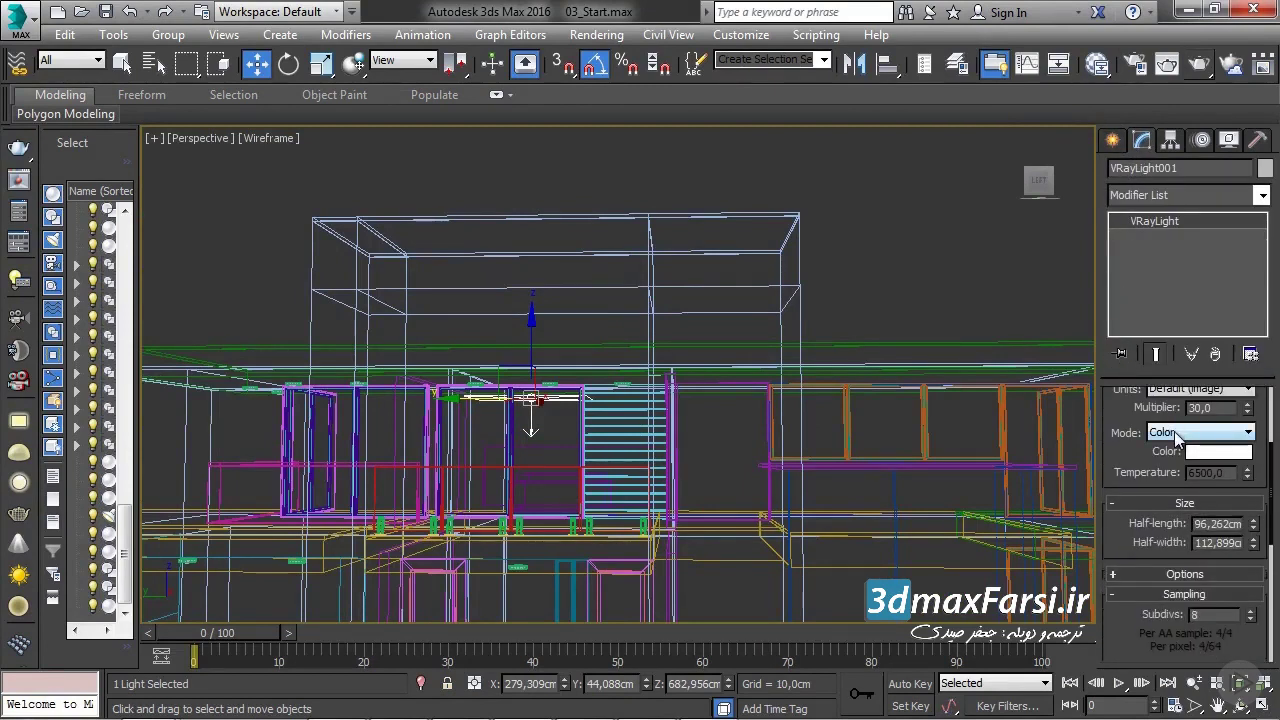
pyautogui.click(1177, 437)
pyautogui.click(1181, 455)
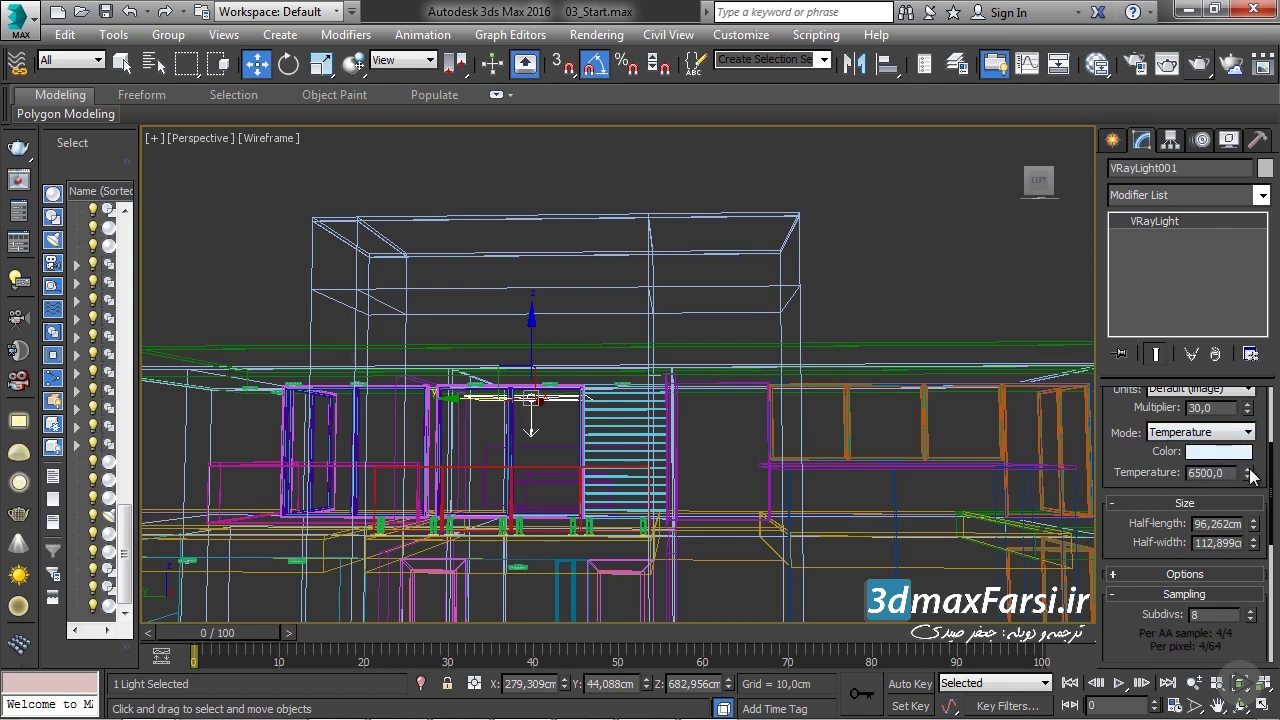
pyautogui.moveTo(1250, 476)
pyautogui.mouseDown()
pyautogui.moveTo(1250, 503)
pyautogui.moveTo(1250, 452)
pyautogui.mouseUp()
pyautogui.moveTo(1248, 476); pyautogui.dragTo(1249, 487)
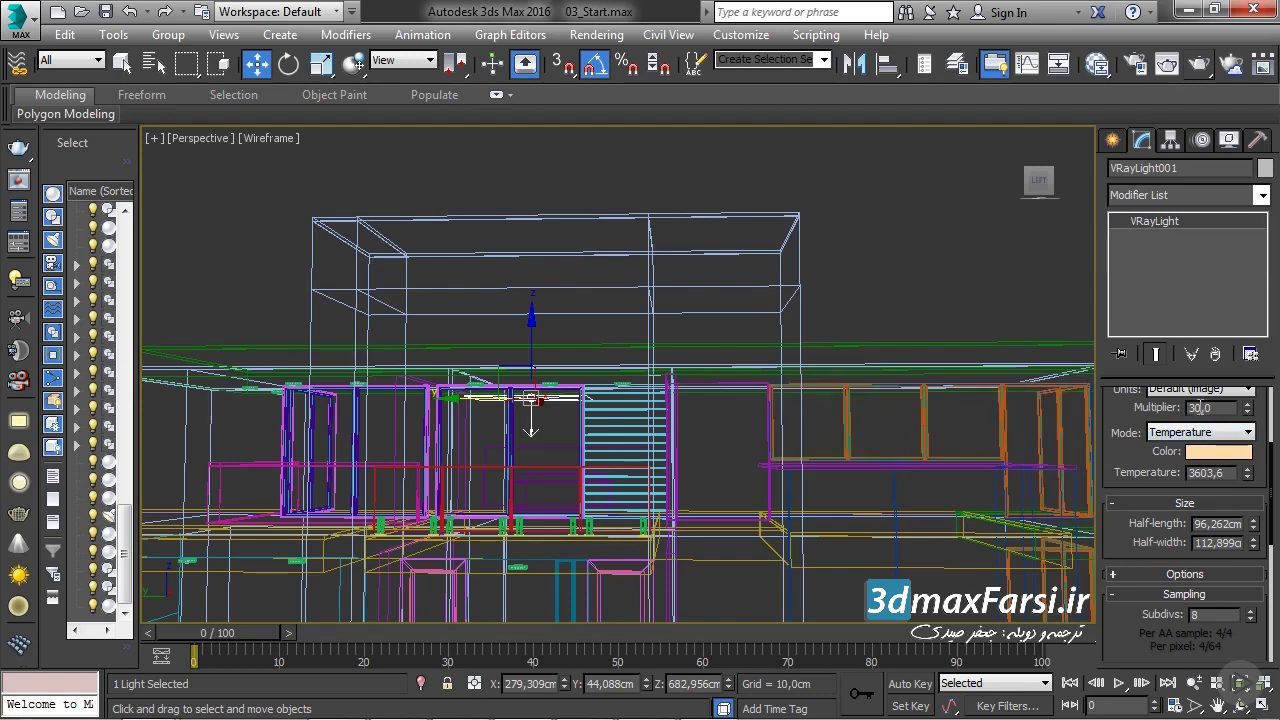
pyautogui.moveTo(1184, 408); pyautogui.dragTo(1189, 418)
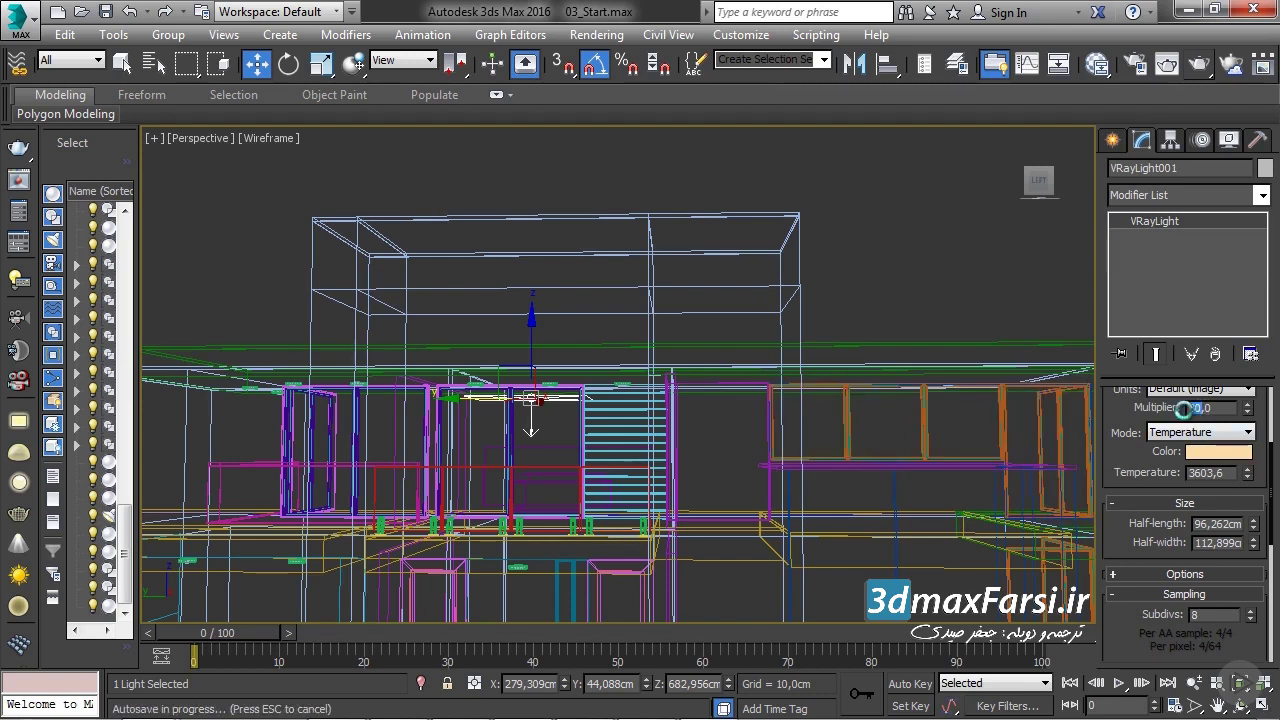
pyautogui.write('40')
pyautogui.moveTo(657, 480); pyautogui.dragTo(677, 476, button='middle')
pyautogui.hotkey('alt', 'w')
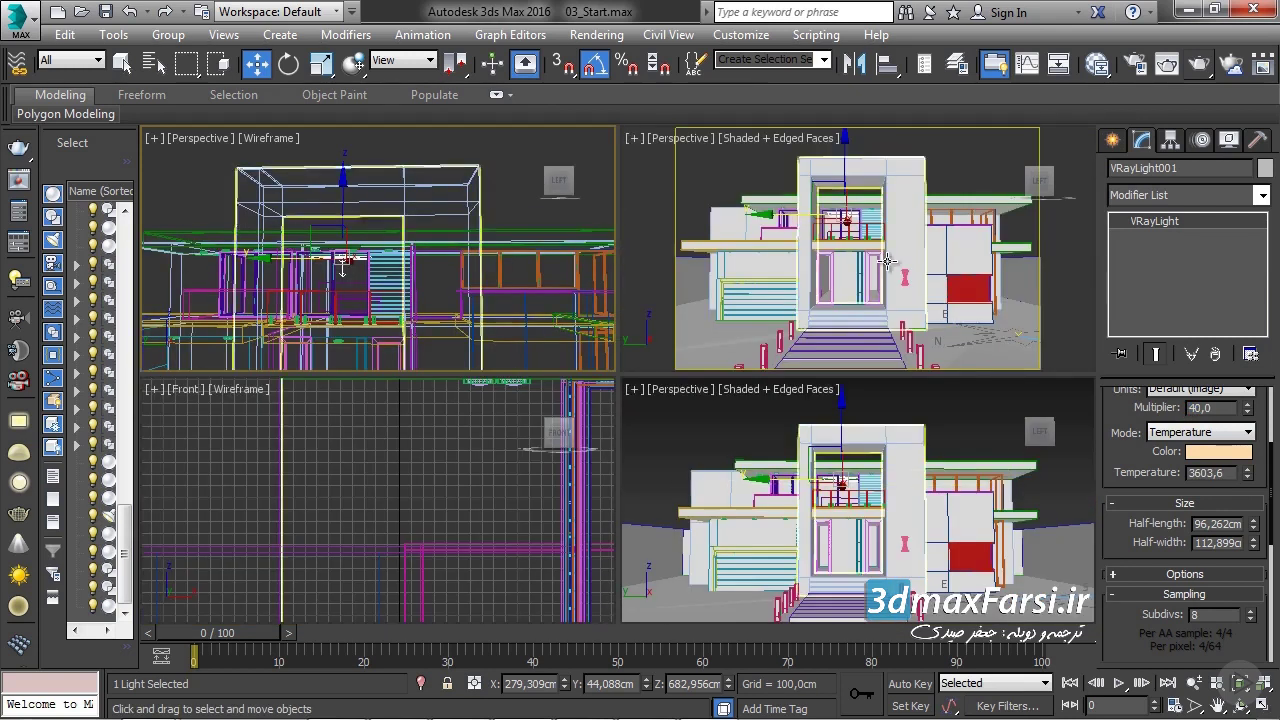
# - Test-render the dusk house and inspect the warm glow from VRayLight001
pyautogui.click(1199, 66)
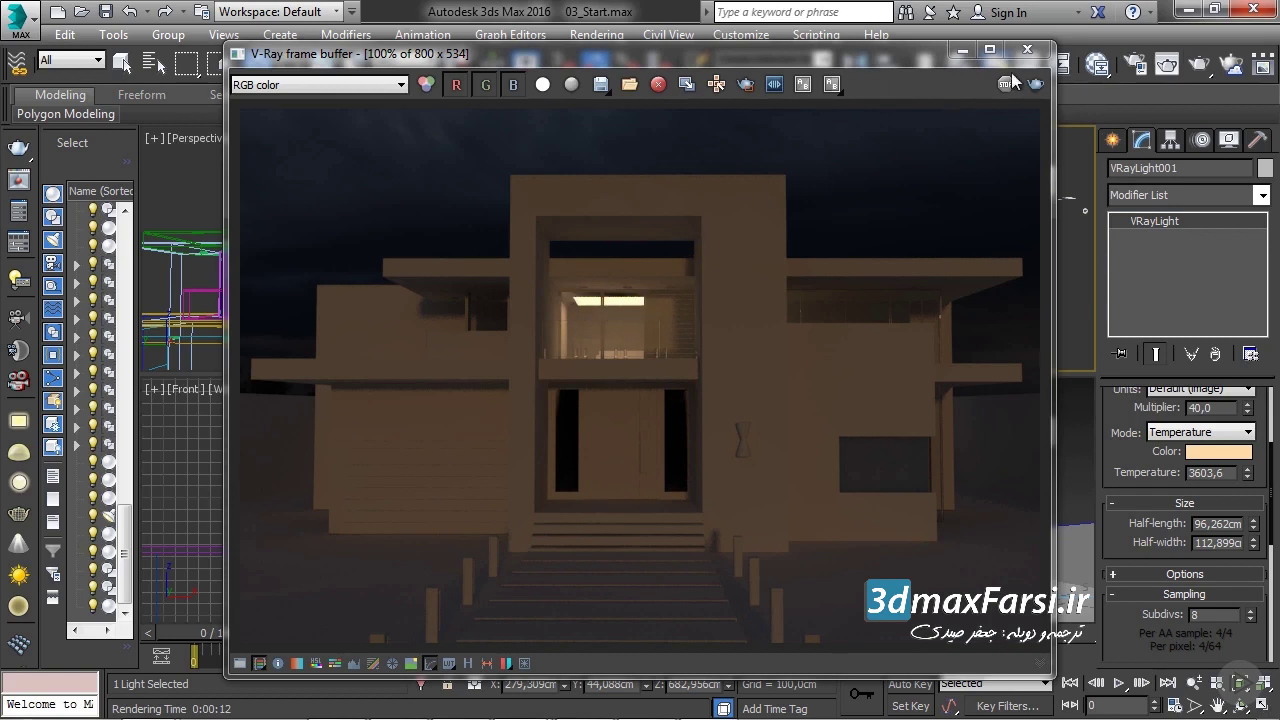
pyautogui.click(1033, 56)
pyautogui.scroll(-1, 1134, 576)
# - Make VRayLight001 invisible, lower its temperature to 3063,06, and render again
pyautogui.scroll(-1, 1149, 560)
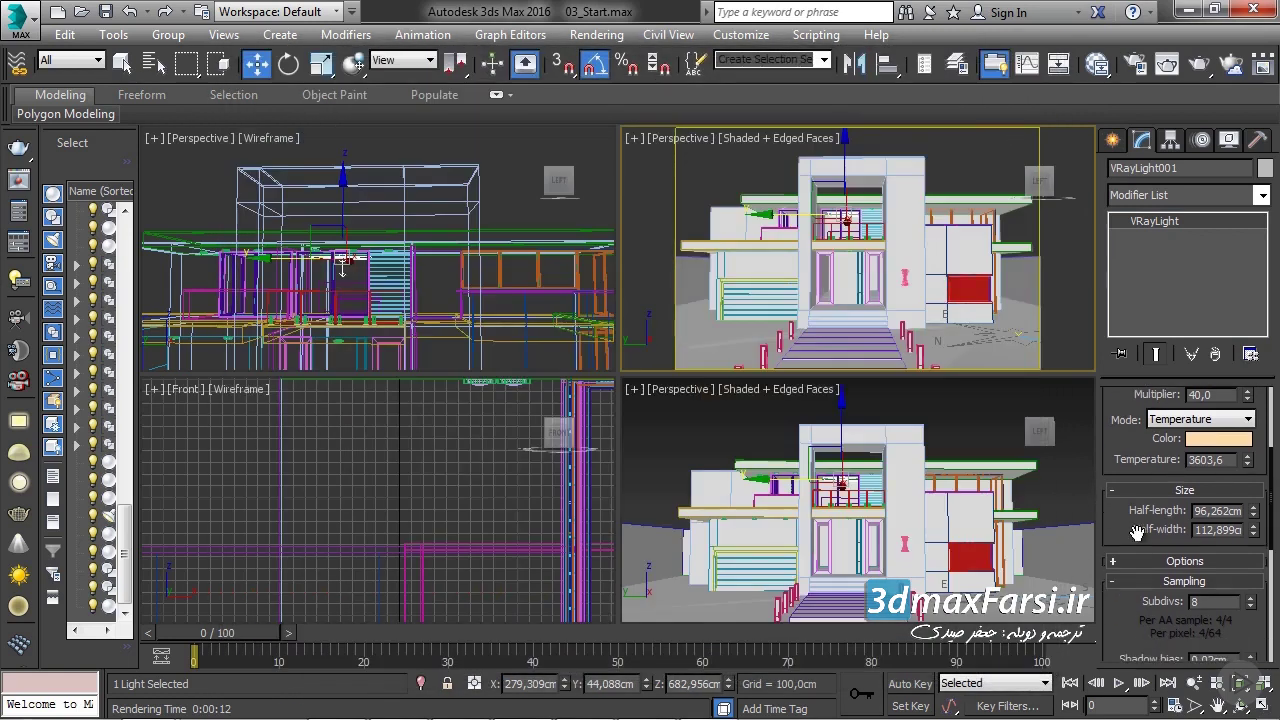
pyautogui.click(1149, 560)
pyautogui.scroll(-1, 1110, 500)
pyautogui.scroll(-1, 1110, 500)
pyautogui.click(1117, 495)
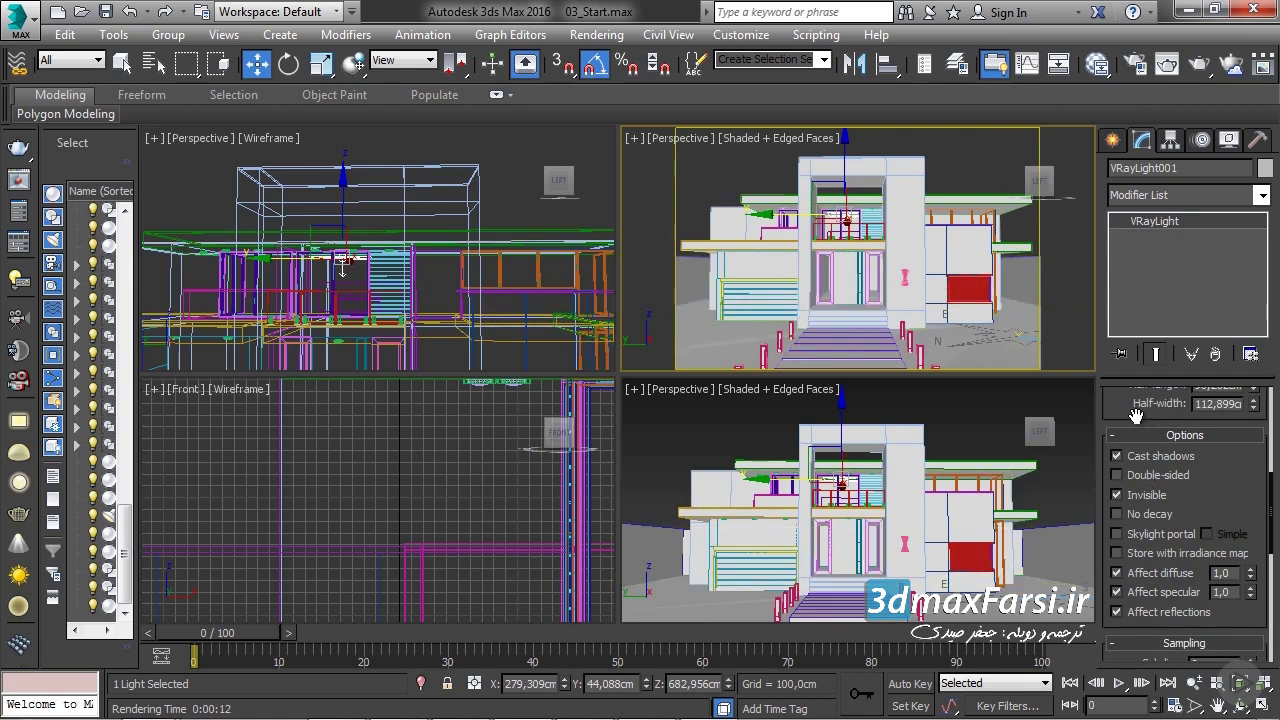
pyautogui.moveTo(1137, 416); pyautogui.dragTo(1140, 487)
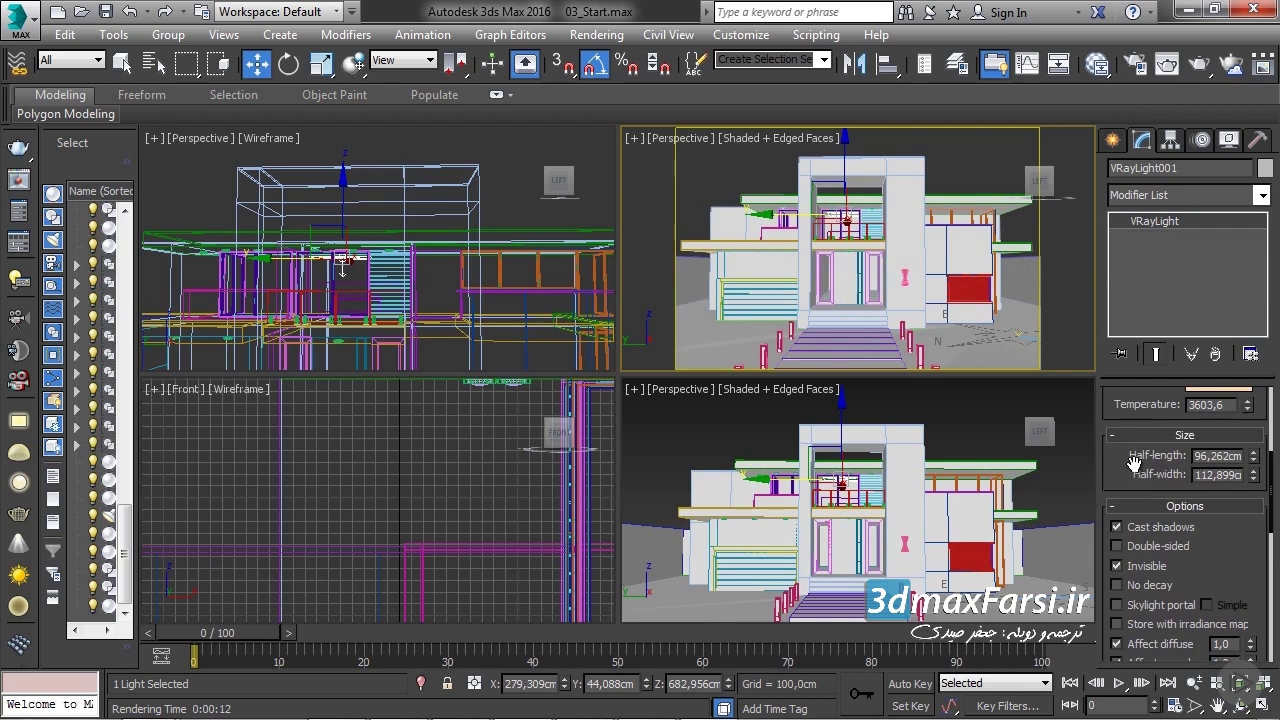
pyautogui.scroll(2, 1130, 458)
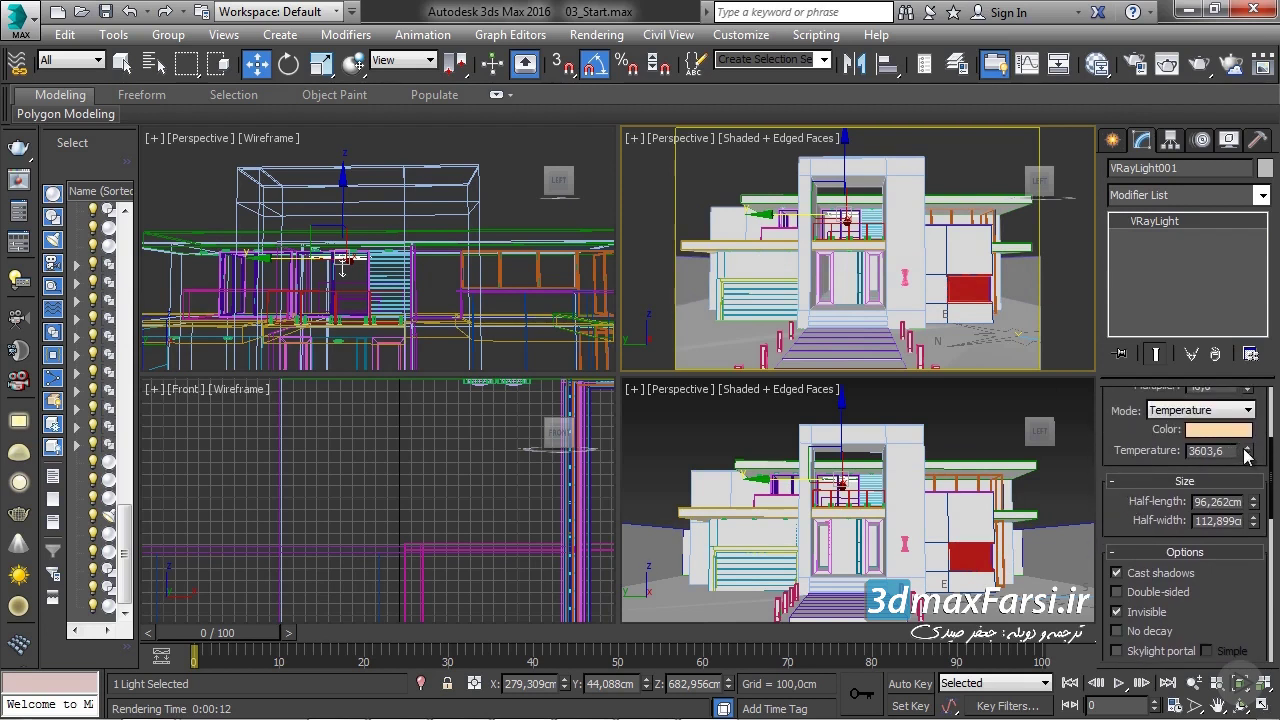
pyautogui.moveTo(1247, 455); pyautogui.dragTo(1246, 466)
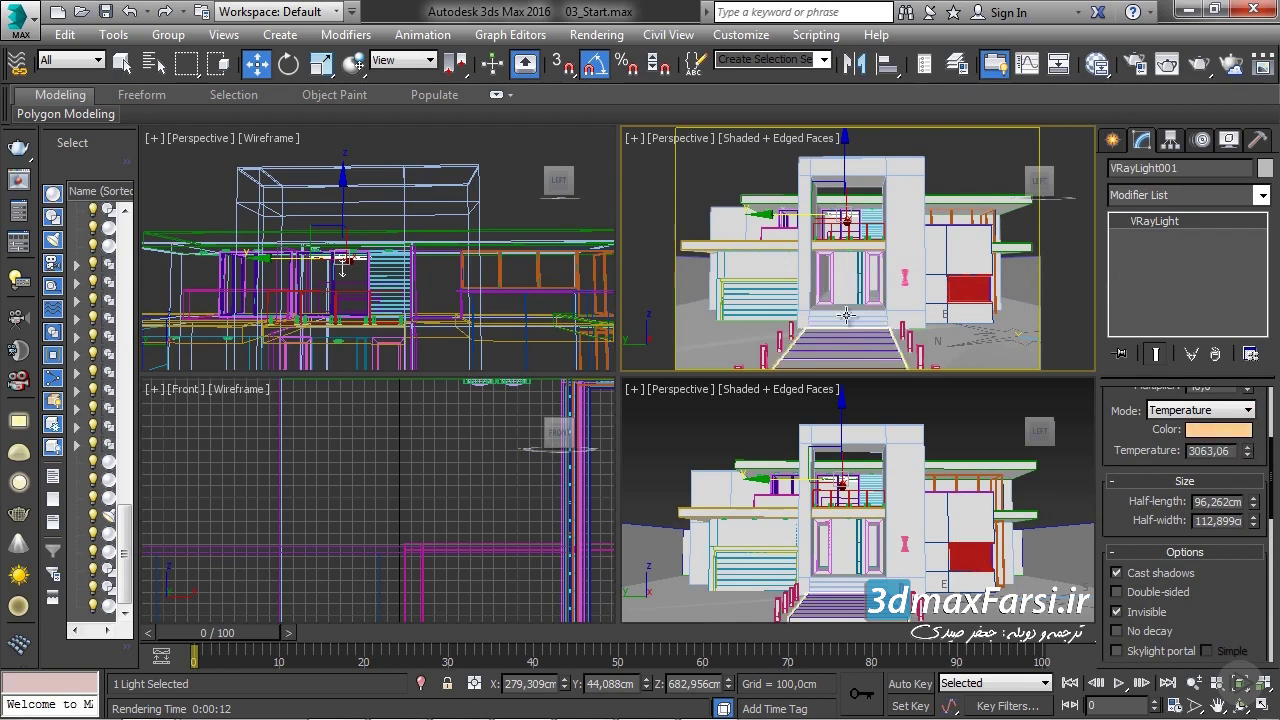
pyautogui.click(1213, 66)
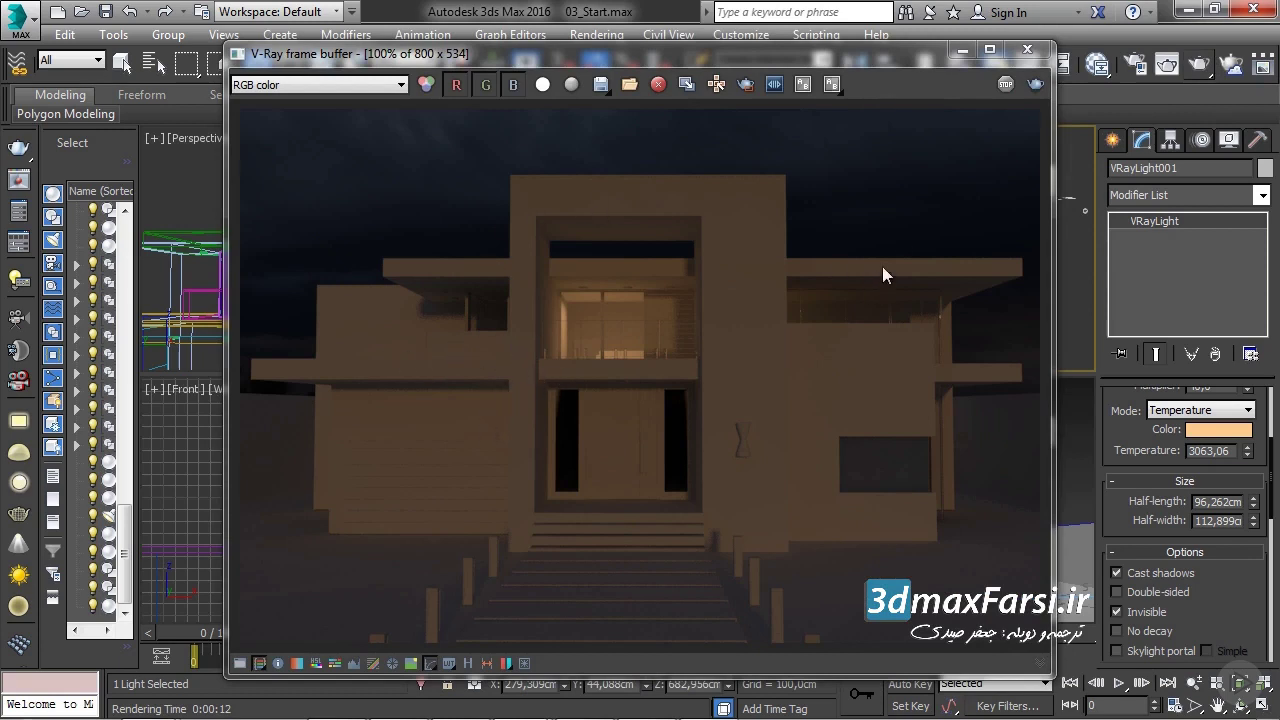
# - Load the 246-free-hdri-skies-com sunset HDRI into the sky map and test-render it
pyautogui.click(957, 54)
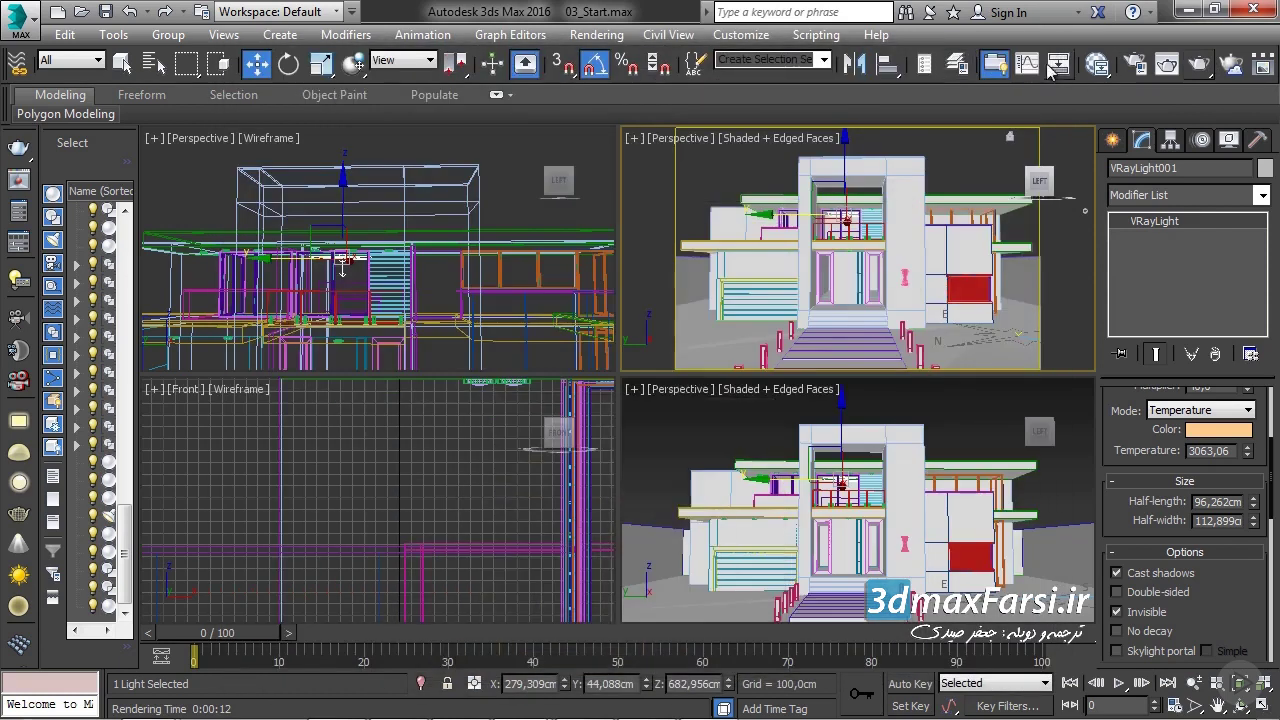
pyautogui.click(1105, 72)
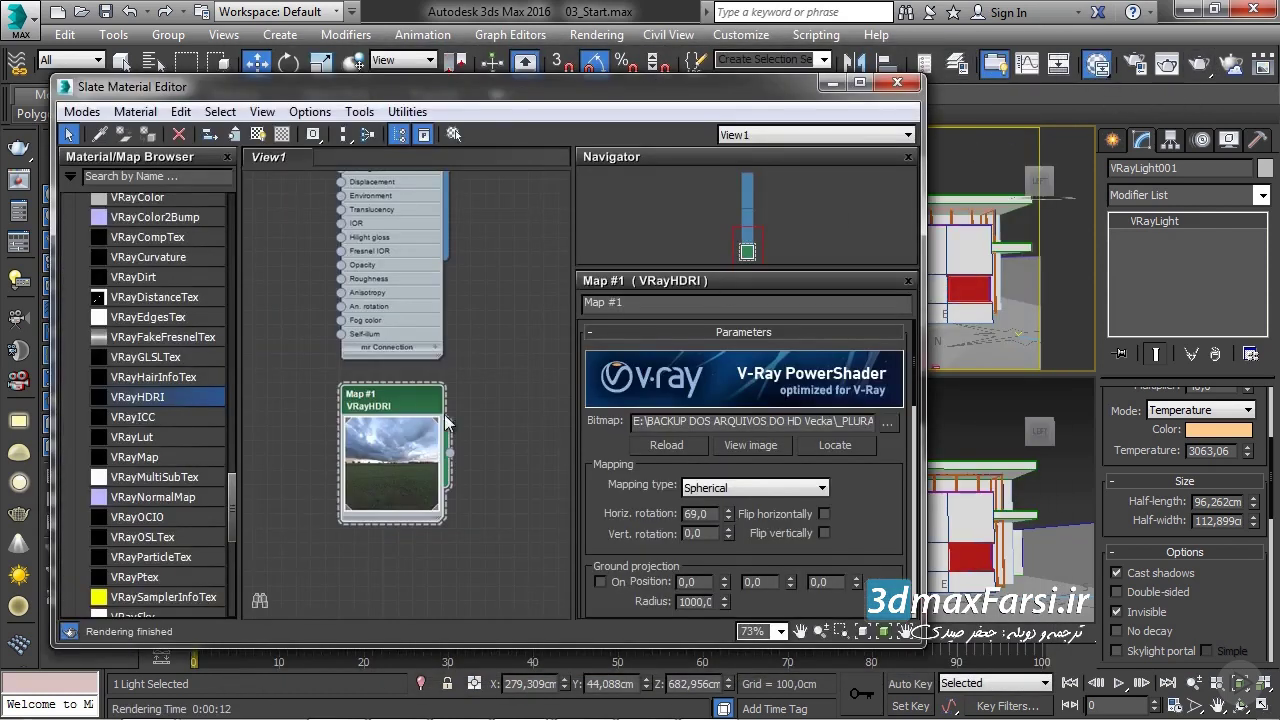
pyautogui.click(888, 422)
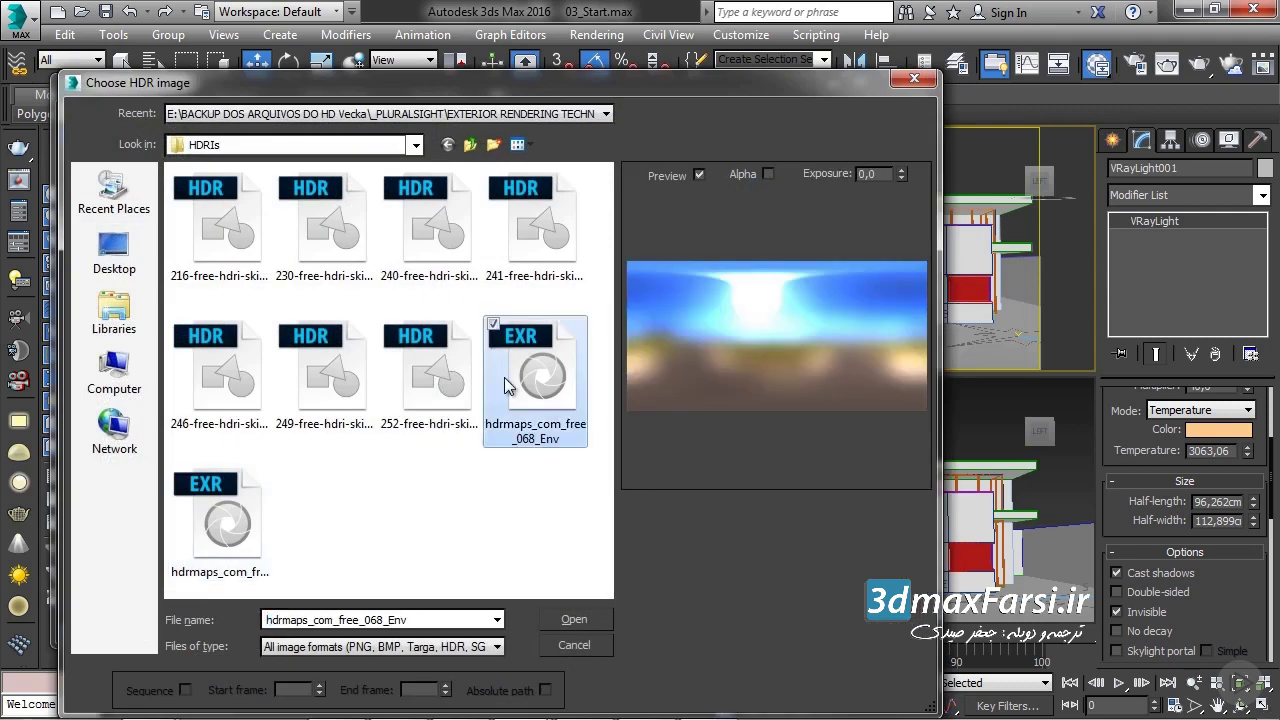
pyautogui.click(436, 385)
pyautogui.click(205, 400)
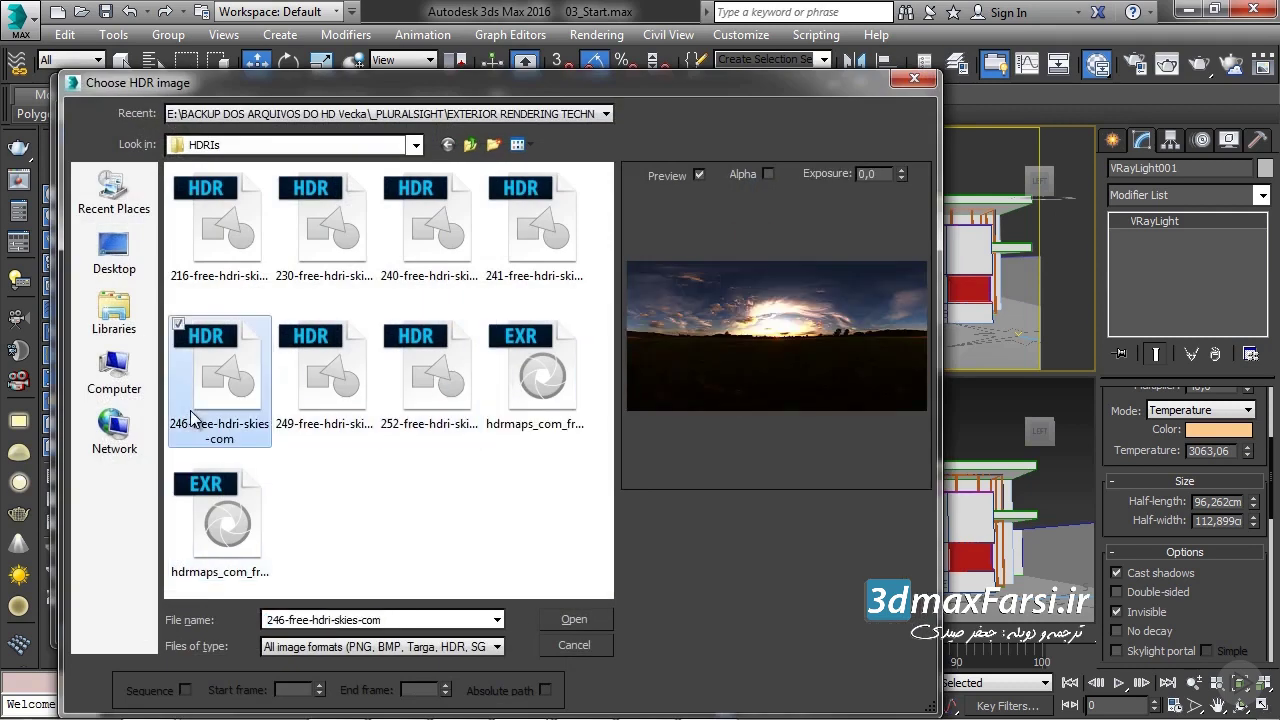
pyautogui.click(561, 622)
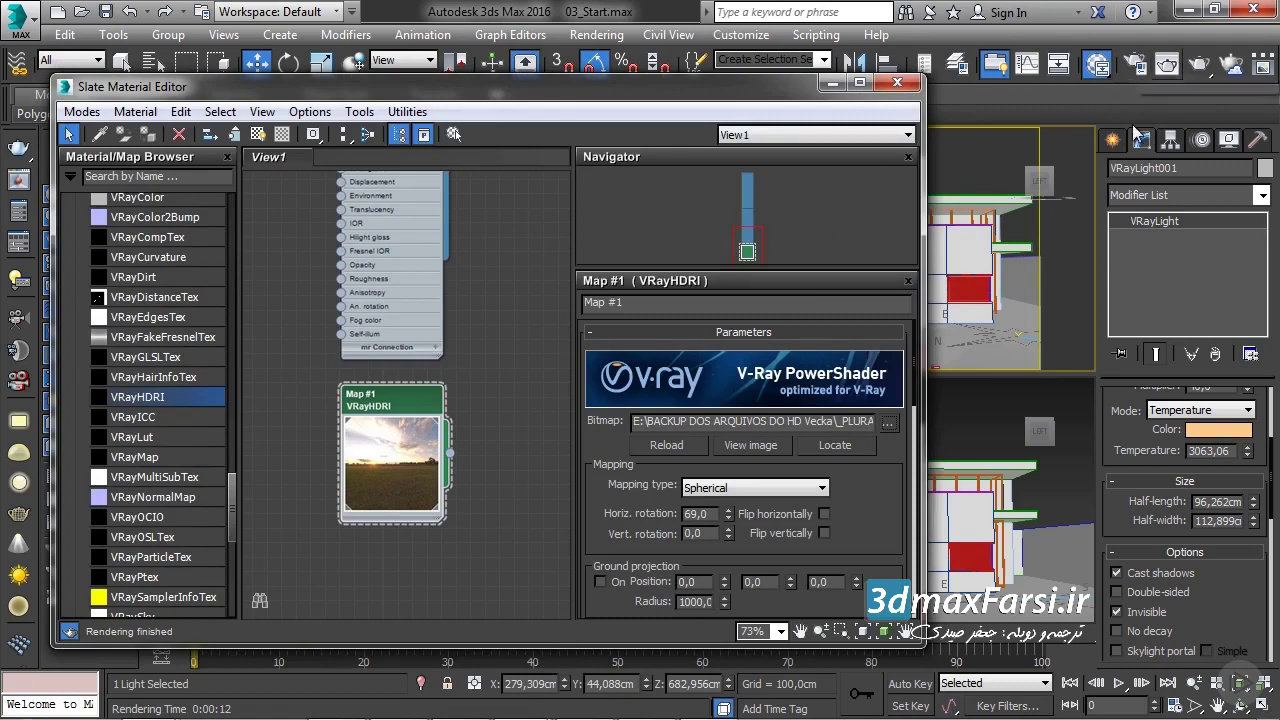
pyautogui.click(1195, 67)
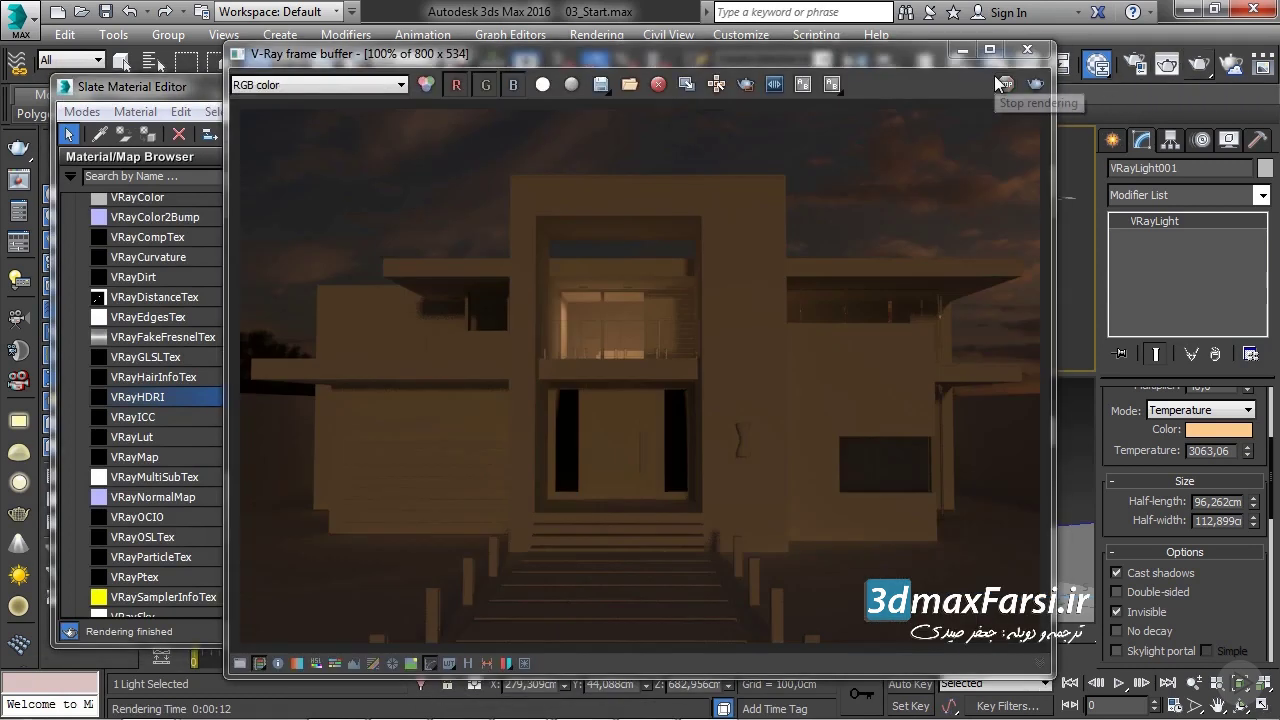
pyautogui.click(1027, 50)
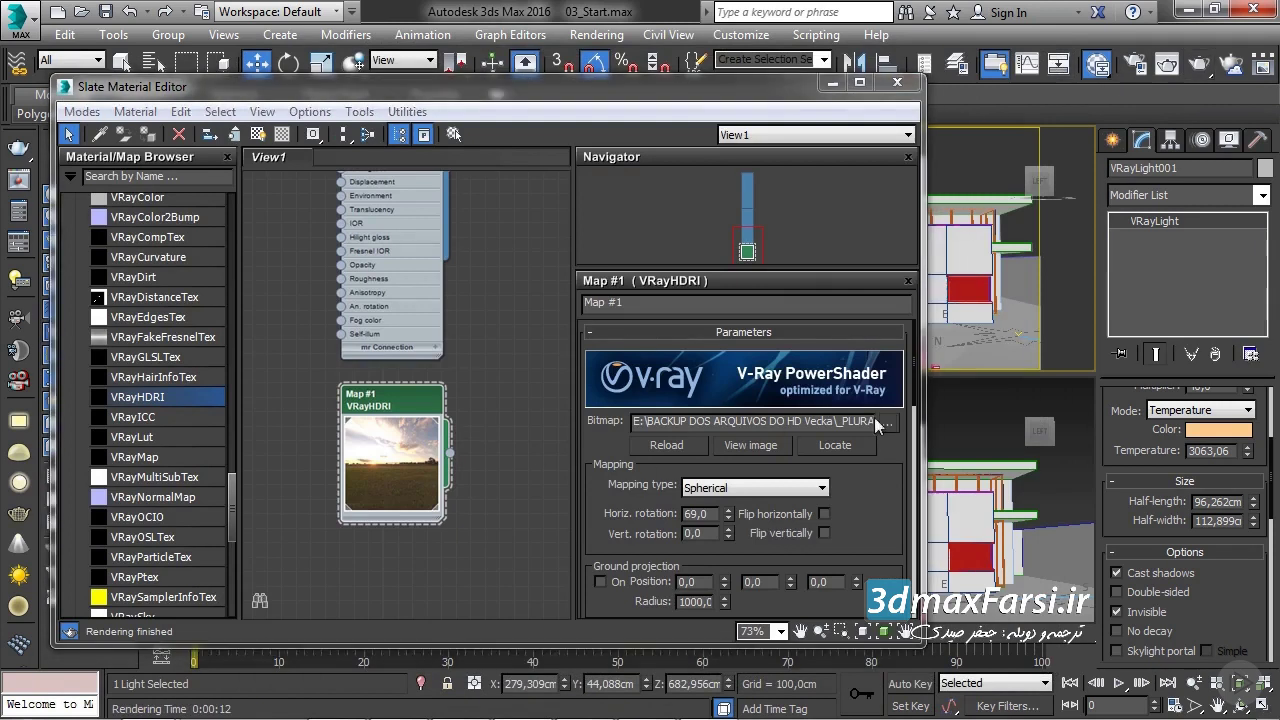
# - Swap in the 241-free-hdri-skies-com cloudy sky, render it, and set horizontal rotation to 20
pyautogui.click(887, 421)
pyautogui.click(563, 251)
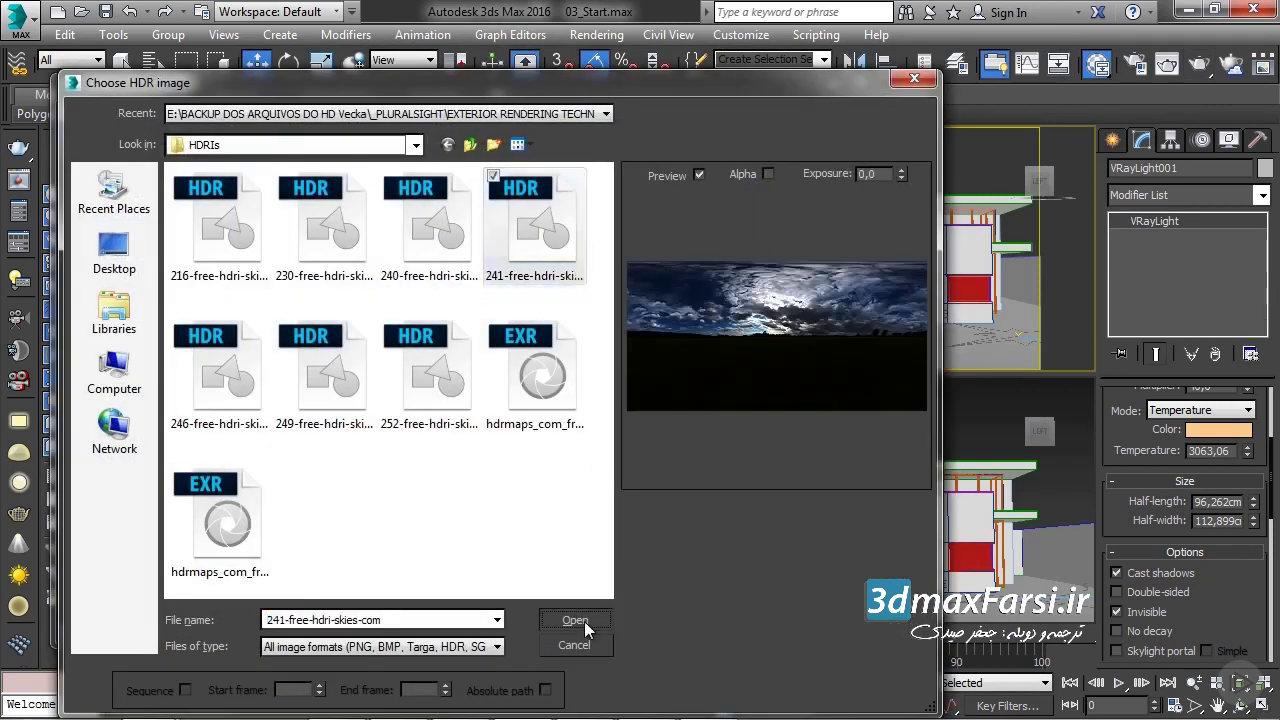
pyautogui.click(574, 620)
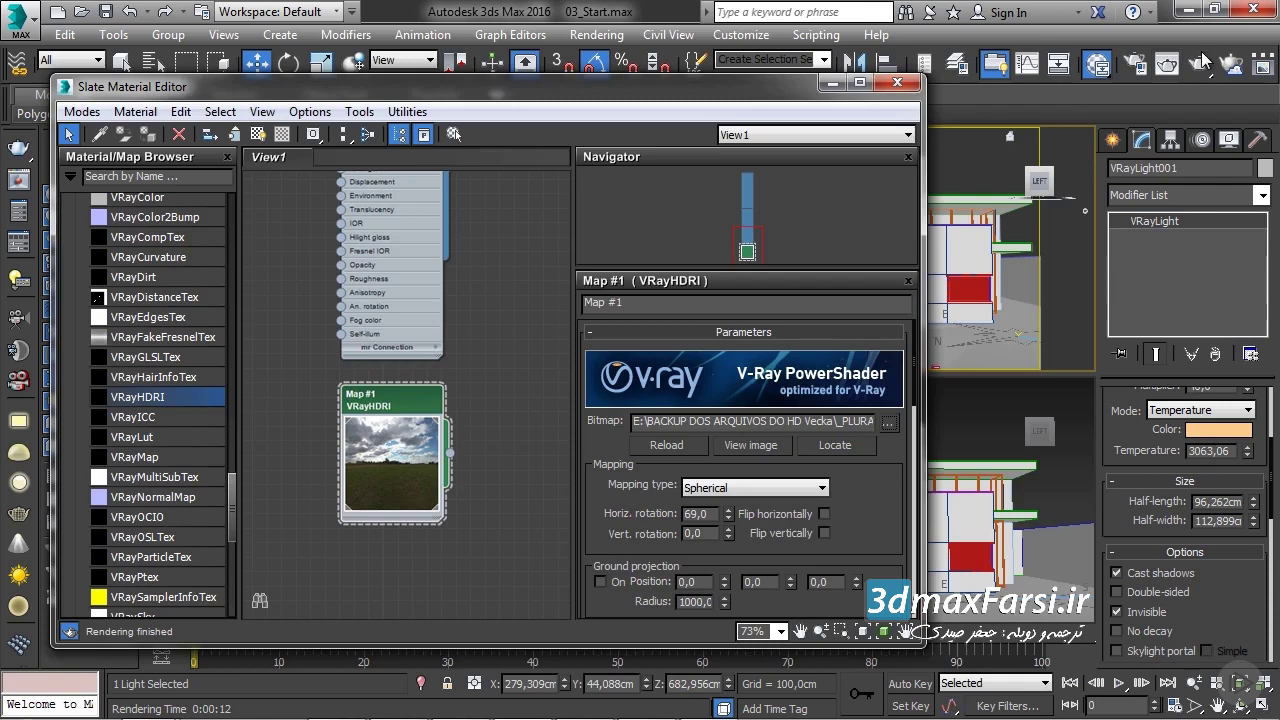
pyautogui.click(1200, 64)
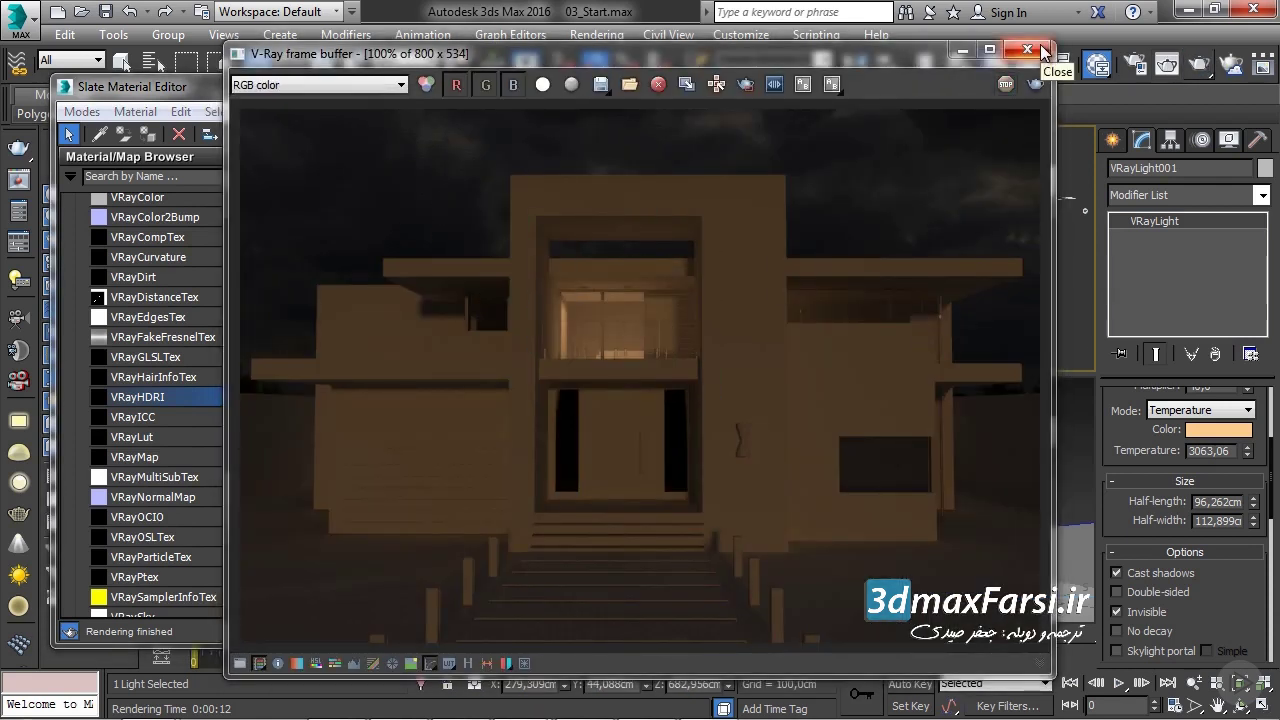
pyautogui.click(1041, 50)
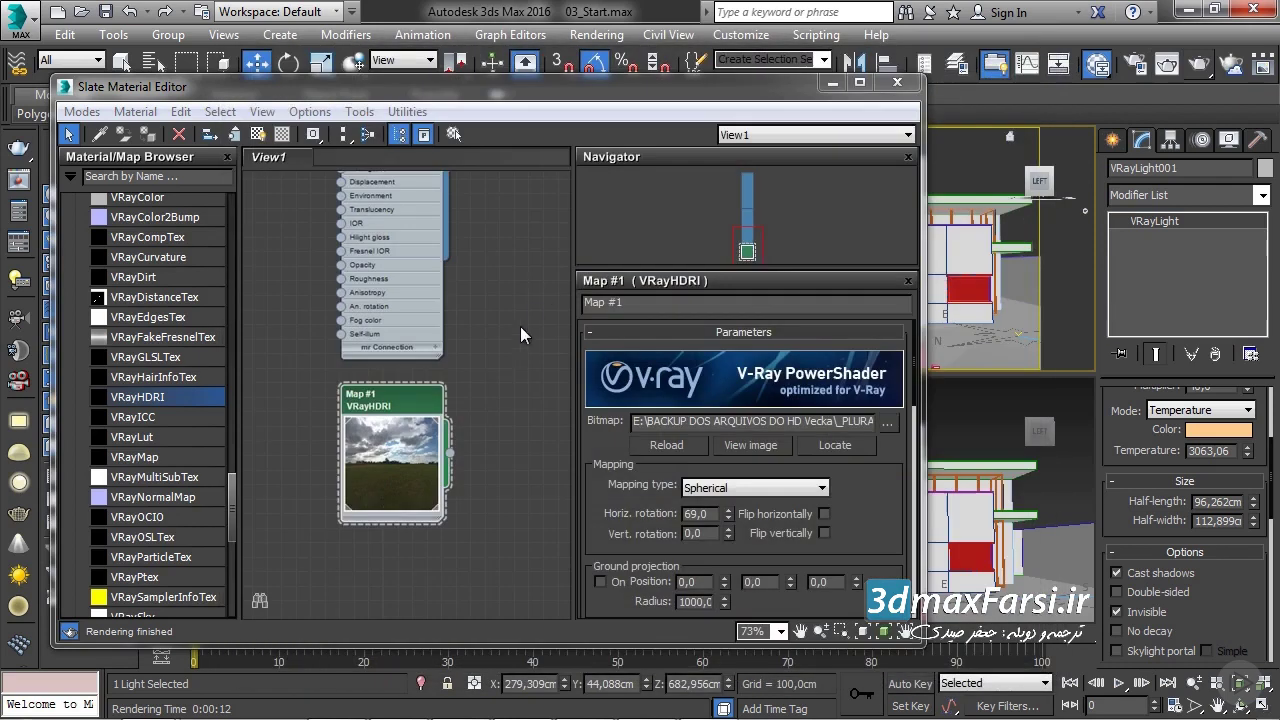
pyautogui.moveTo(727, 514); pyautogui.dragTo(733, 553)
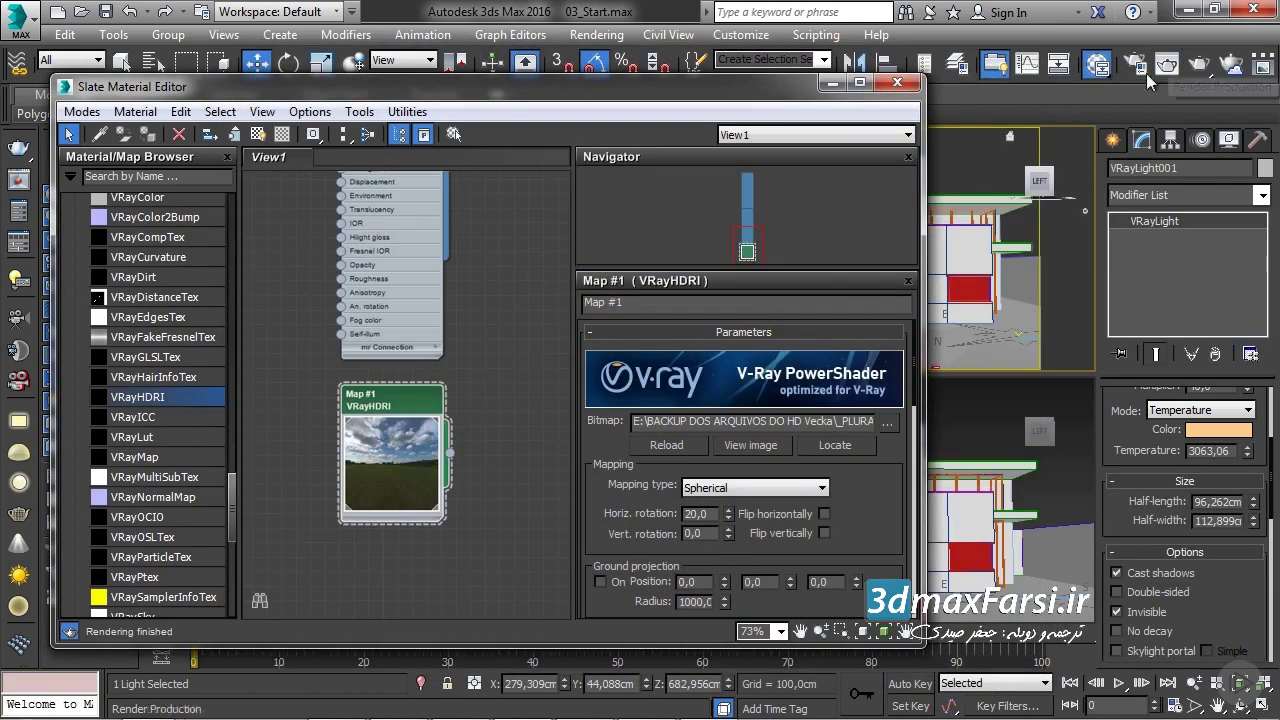
pyautogui.click(898, 84)
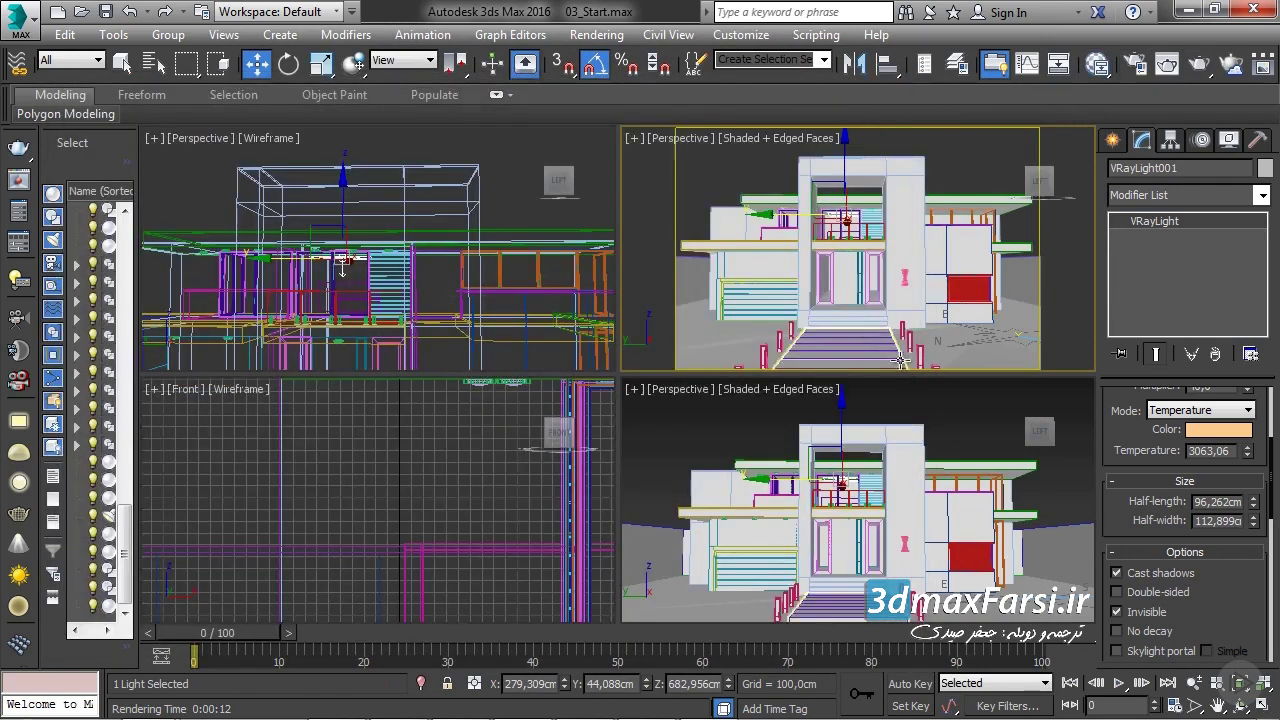
# - Set the Daylight001 VRaySun intensity multiplier to 0,4 and render the front Perspective view
pyautogui.moveTo(420, 260)
pyautogui.keyDown('alt'); pyautogui.mouseDown(button='middle')
pyautogui.moveTo(466, 283)
pyautogui.moveTo(458, 300)
pyautogui.mouseUp(button='middle'); pyautogui.keyUp('alt')
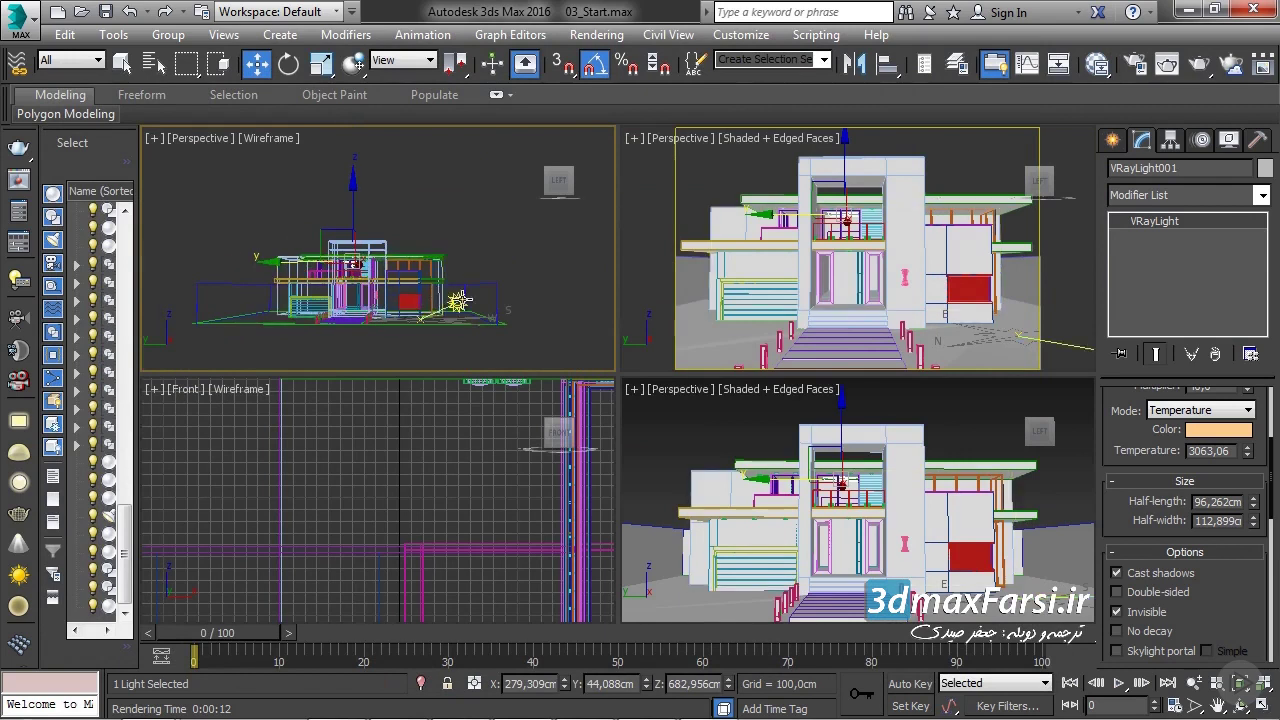
pyautogui.click(458, 300)
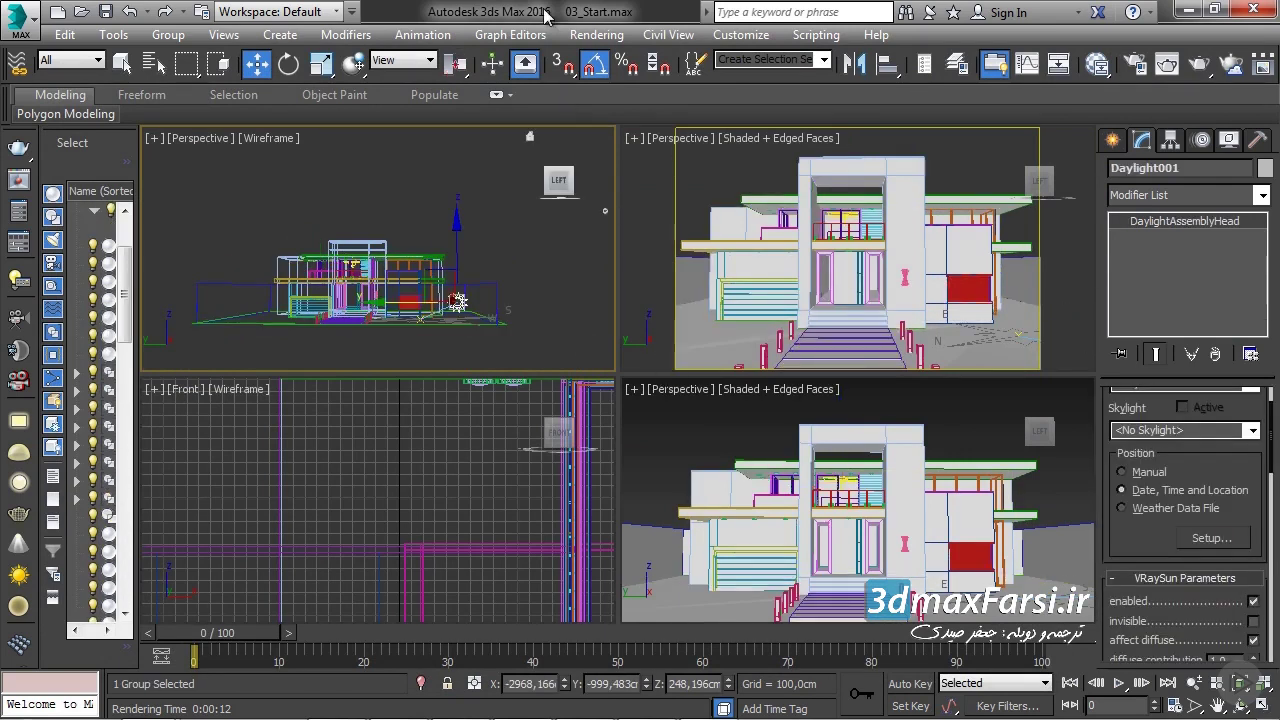
pyautogui.moveTo(1151, 555); pyautogui.dragTo(1147, 333)
pyautogui.scroll(-1, 1150, 345)
pyautogui.doubleClick(1224, 556)
pyautogui.write('2')
pyautogui.press('Return')
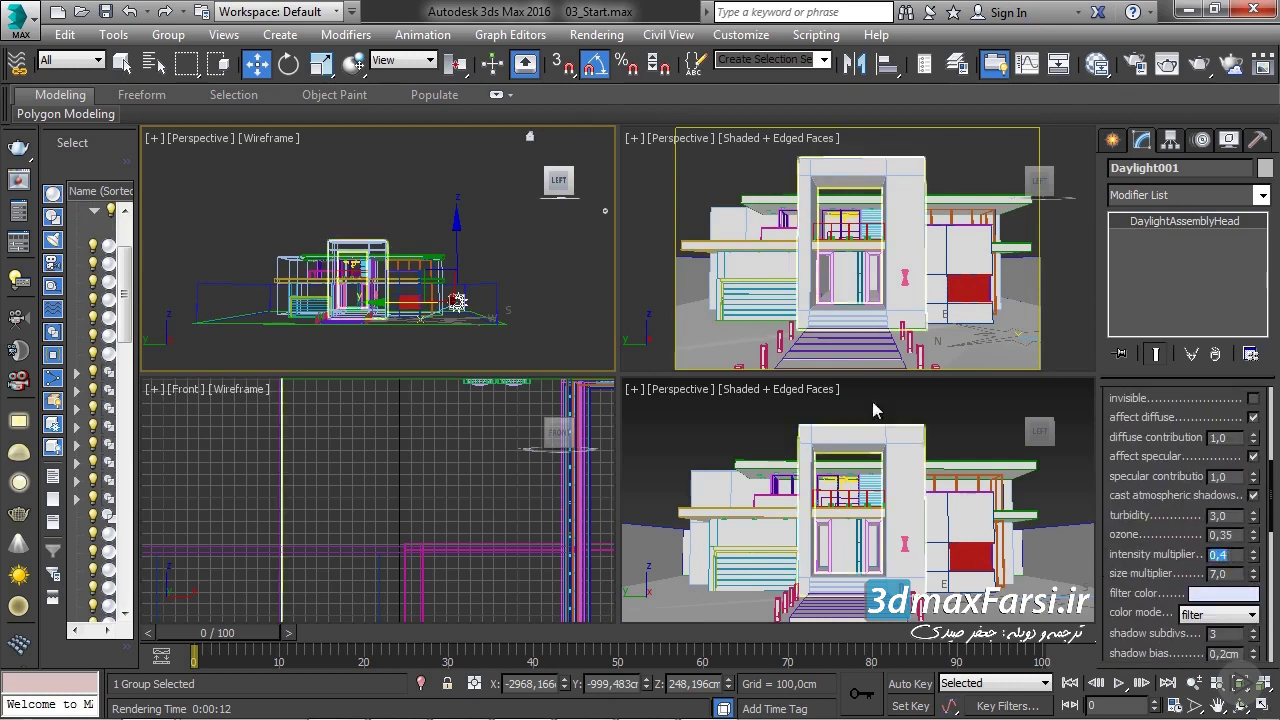
pyautogui.rightClick(843, 273)
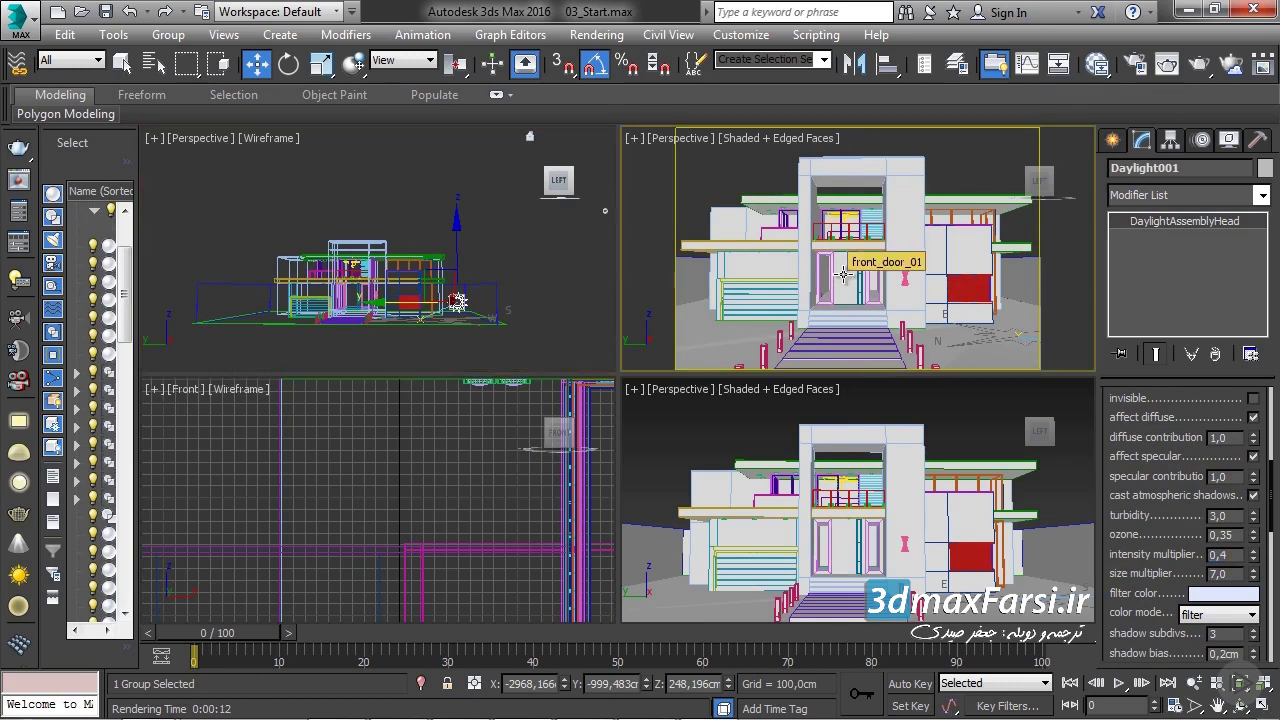
pyautogui.click(1199, 68)
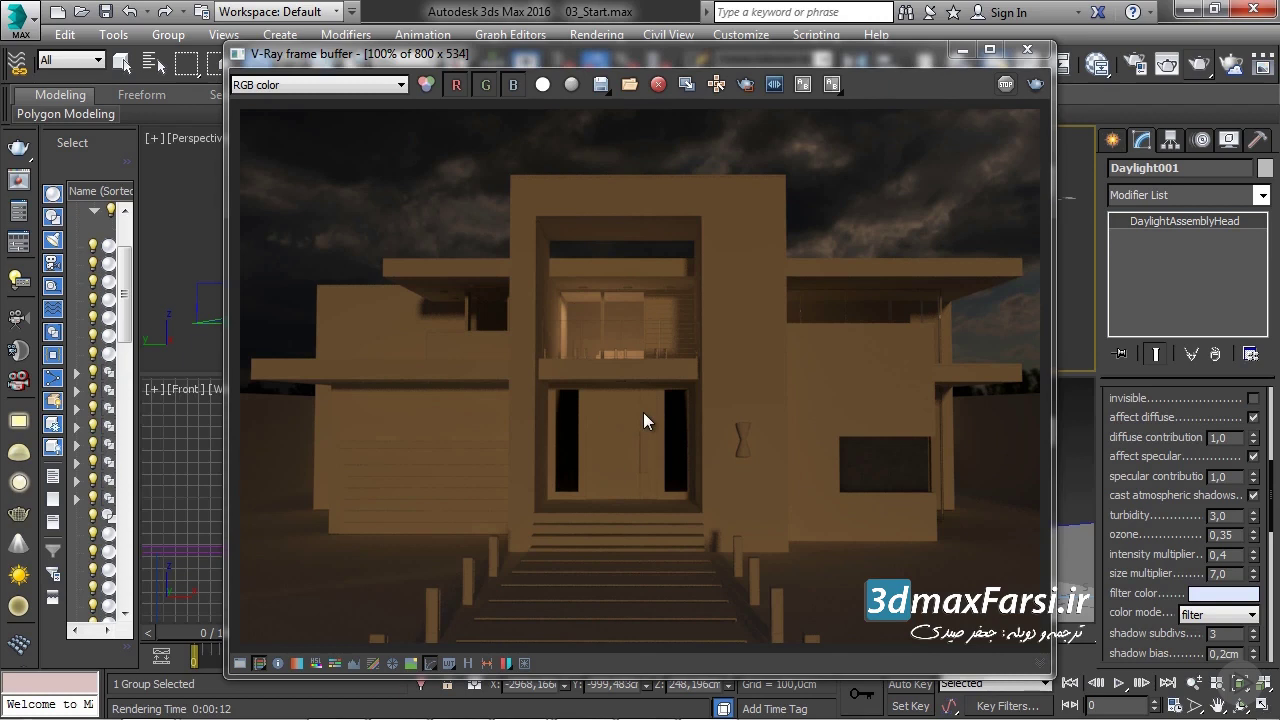
# - Shift-move a copy of VRayLight001 down to the entrance, creating VRayLight002
pyautogui.click(1030, 51)
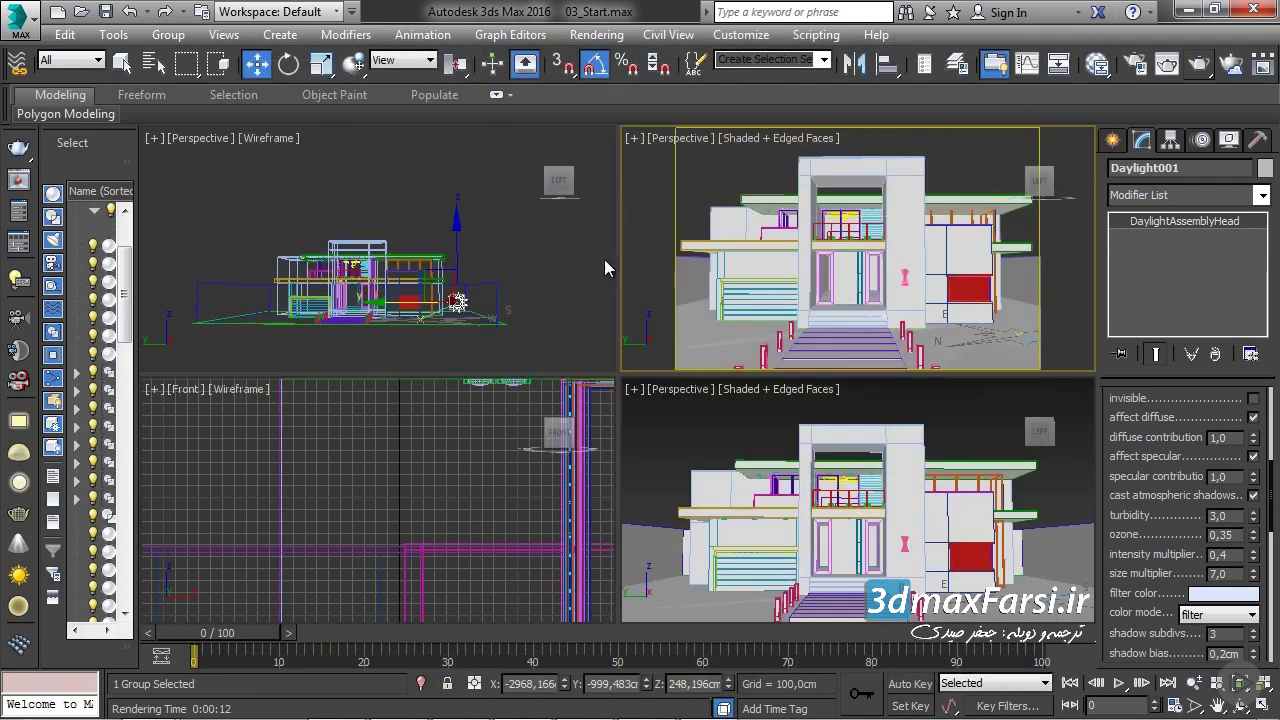
pyautogui.moveTo(425, 310); pyautogui.dragTo(438, 315, button='middle')
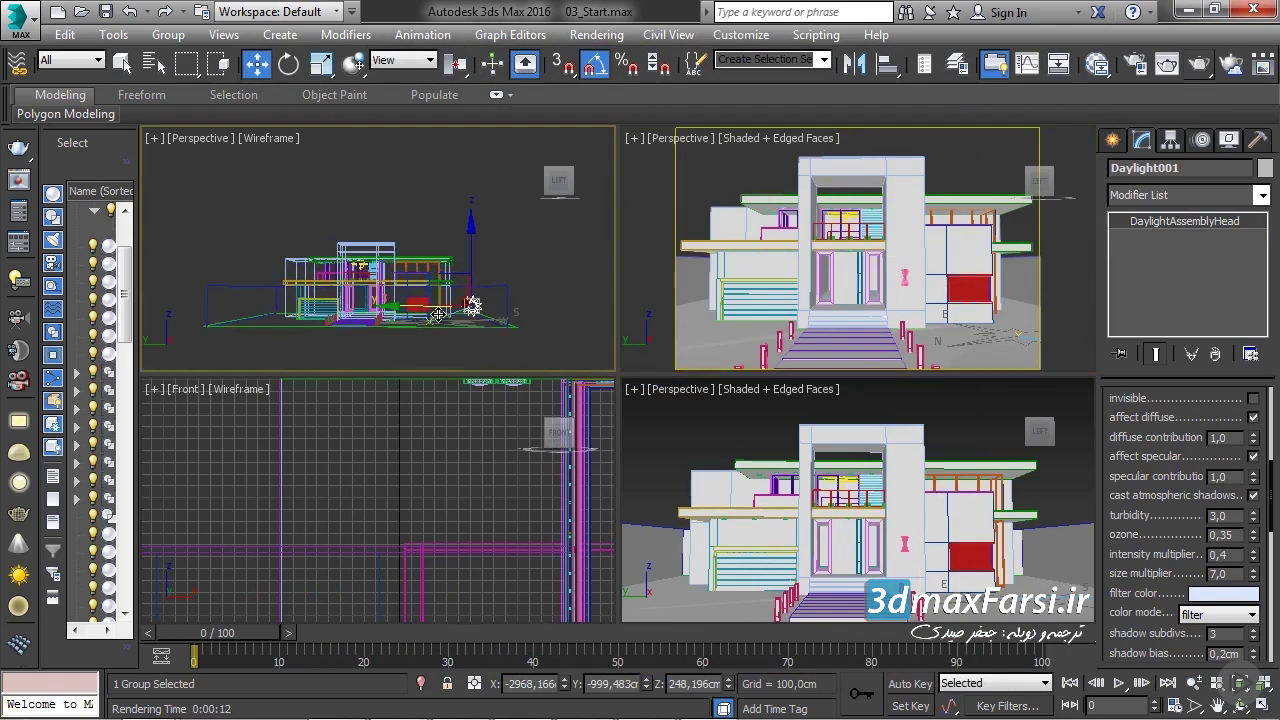
pyautogui.hotkey('alt', 'w')
pyautogui.scroll(5, 498, 363)
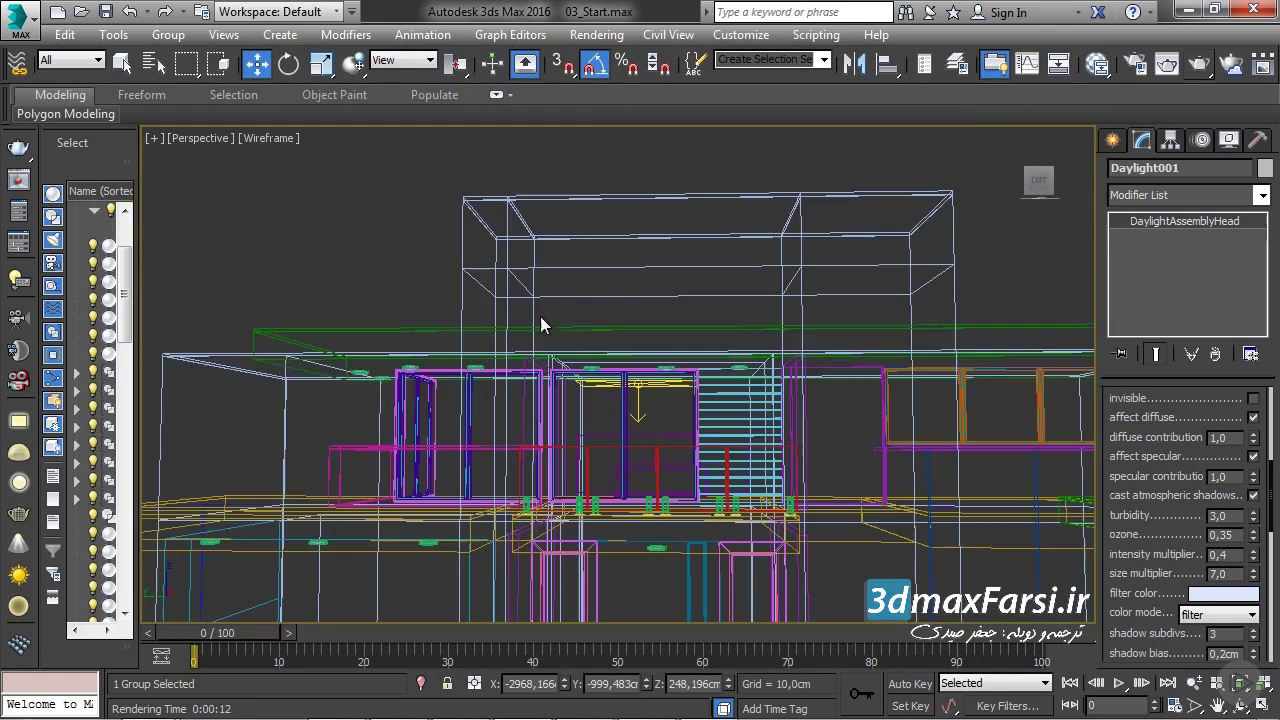
pyautogui.click(636, 400)
pyautogui.moveTo(674, 434); pyautogui.dragTo(640, 334, button='middle')
pyautogui.moveTo(605, 228); pyautogui.dragTo(603, 378)
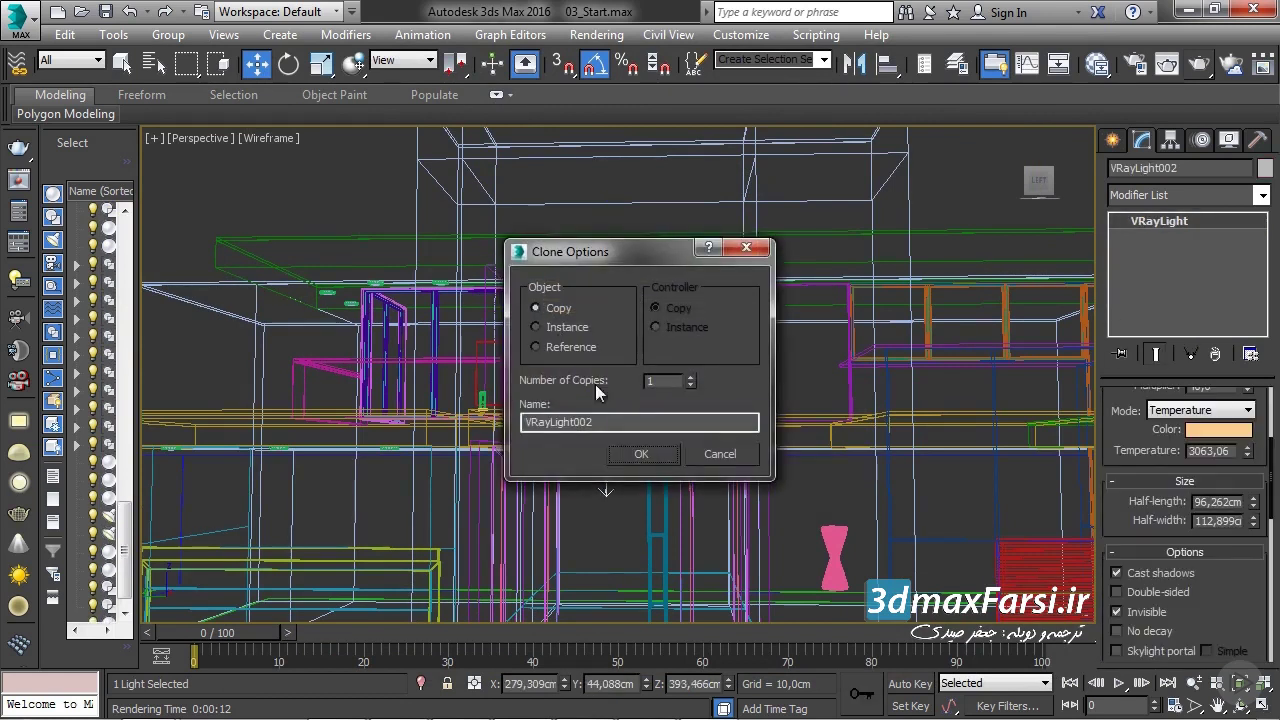
pyautogui.click(641, 453)
# - Stretch VRayLight002 wider along X and set its temperature to 3951,347
pyautogui.keyDown('alt'); pyautogui.moveTo(653, 460); pyautogui.dragTo(651, 549, button='middle'); pyautogui.keyUp('alt')
pyautogui.press('r')
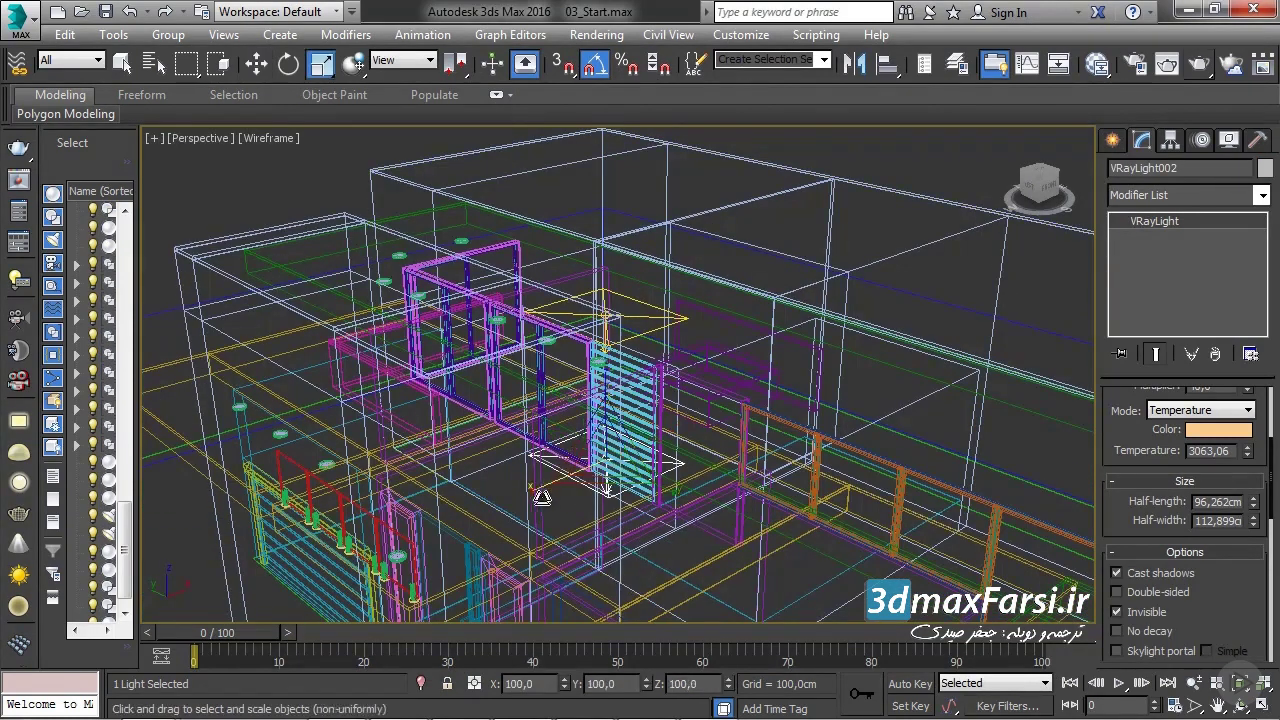
pyautogui.moveTo(541, 488); pyautogui.dragTo(425, 558)
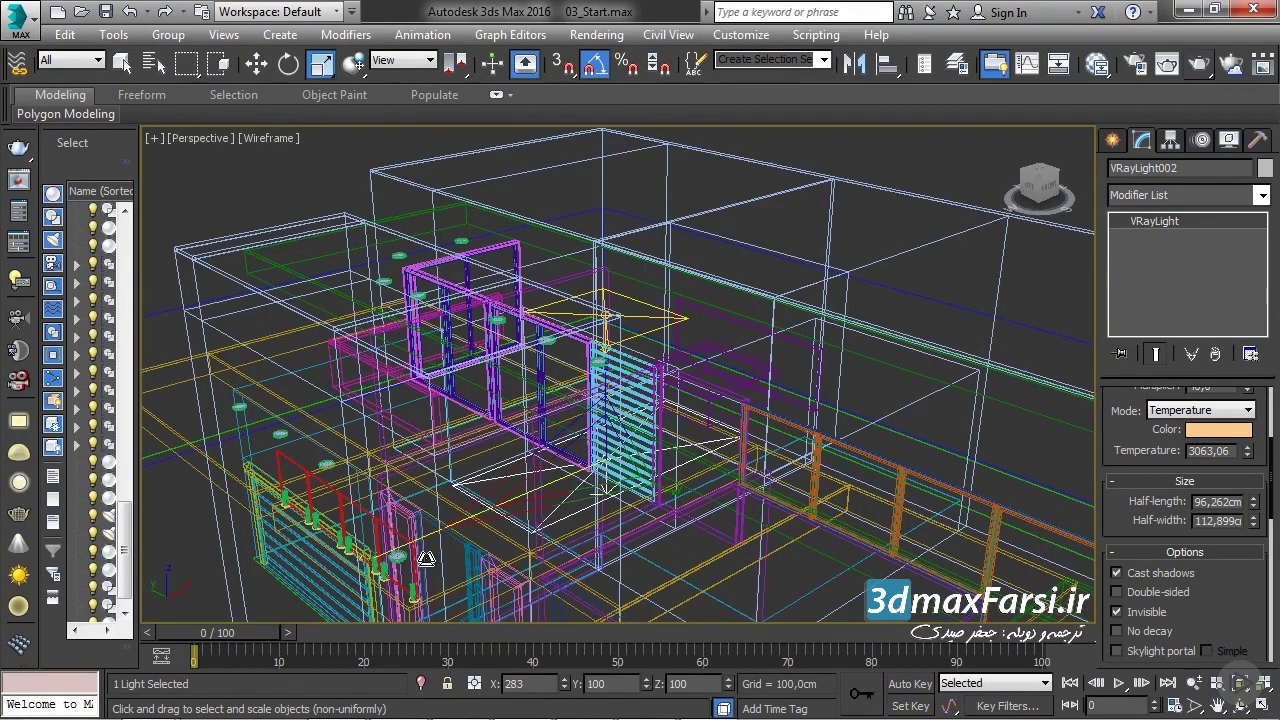
pyautogui.moveTo(486, 521)
pyautogui.keyDown('alt'); pyautogui.mouseDown(button='middle')
pyautogui.moveTo(612, 490)
pyautogui.moveTo(600, 523)
pyautogui.moveTo(566, 477)
pyautogui.moveTo(614, 528)
pyautogui.mouseUp(button='middle'); pyautogui.keyUp('alt')
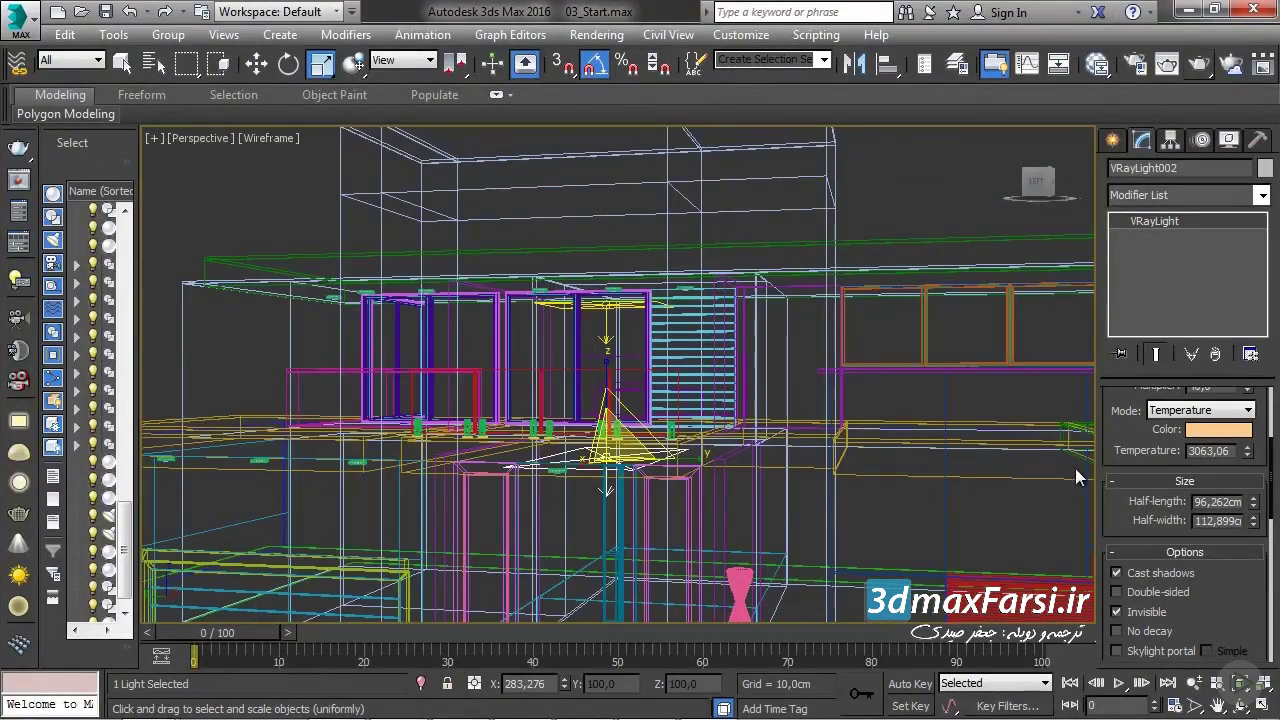
pyautogui.moveTo(1247, 452); pyautogui.dragTo(1249, 425)
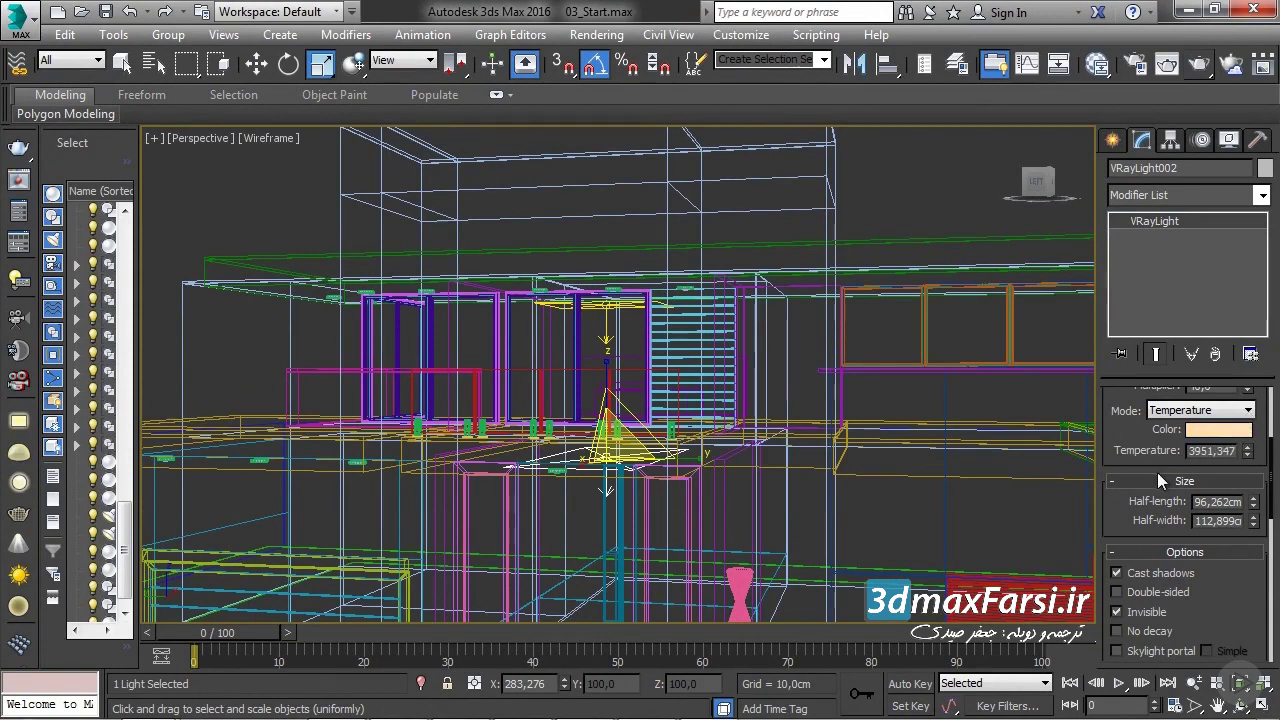
pyautogui.press('r')
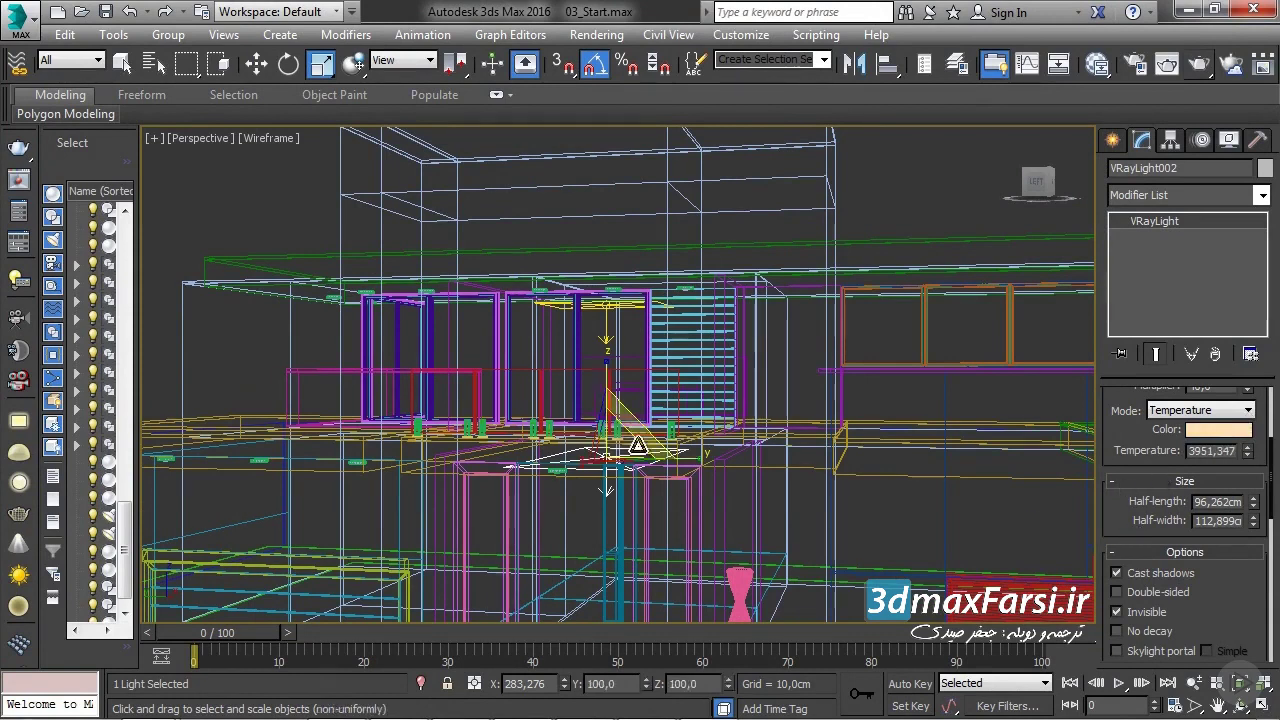
pyautogui.moveTo(637, 423); pyautogui.dragTo(718, 455, button='middle')
pyautogui.hotkey('alt', 'w')
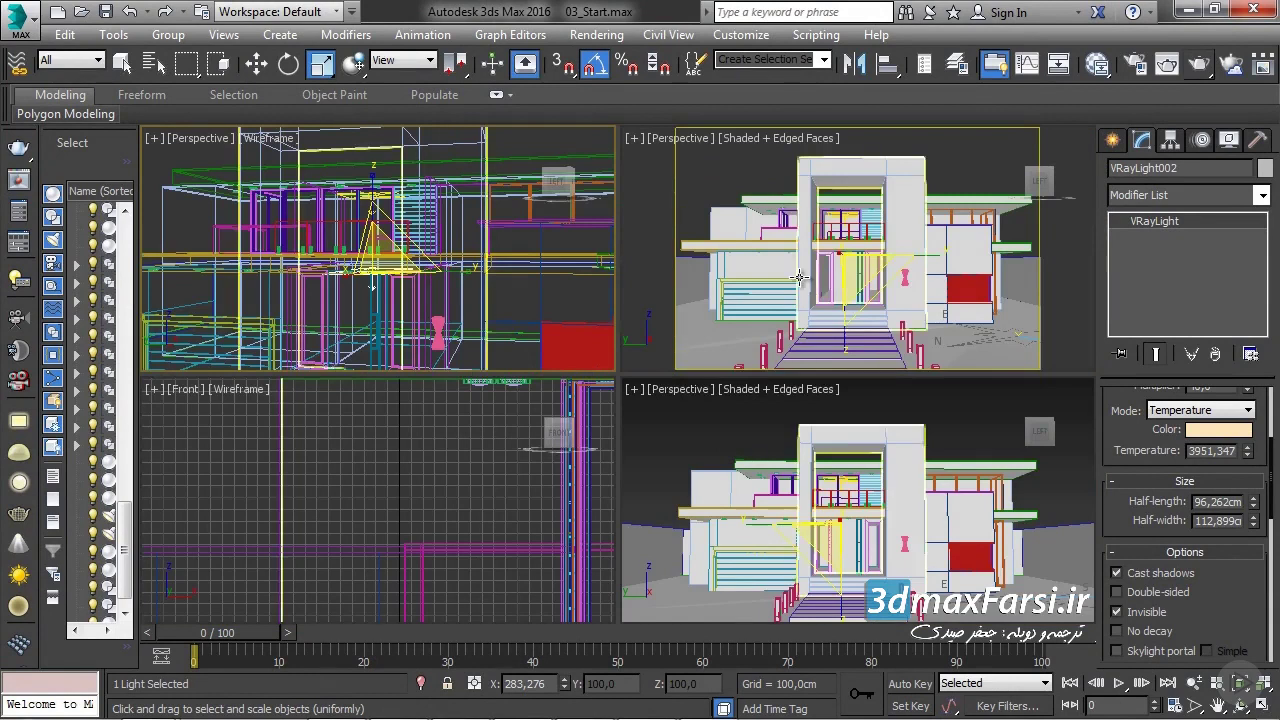
# - Start a V-Ray render of the house with both warm light planes
pyautogui.click(1199, 63)
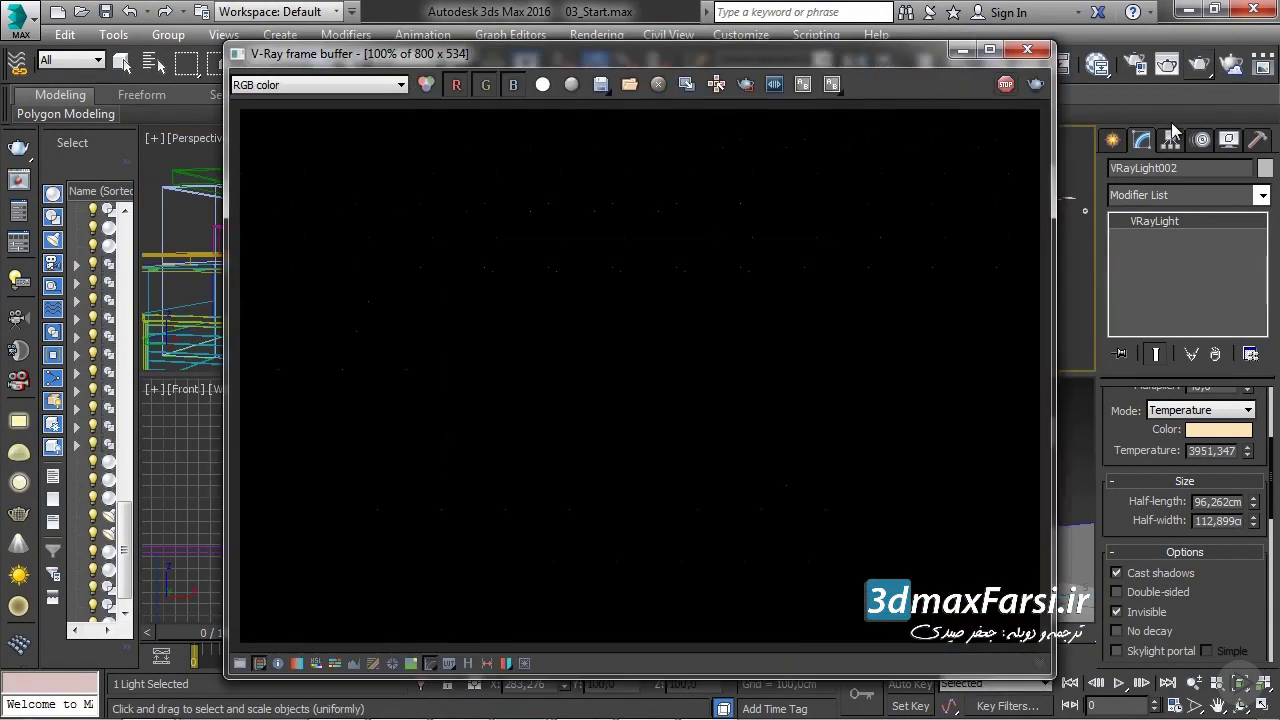